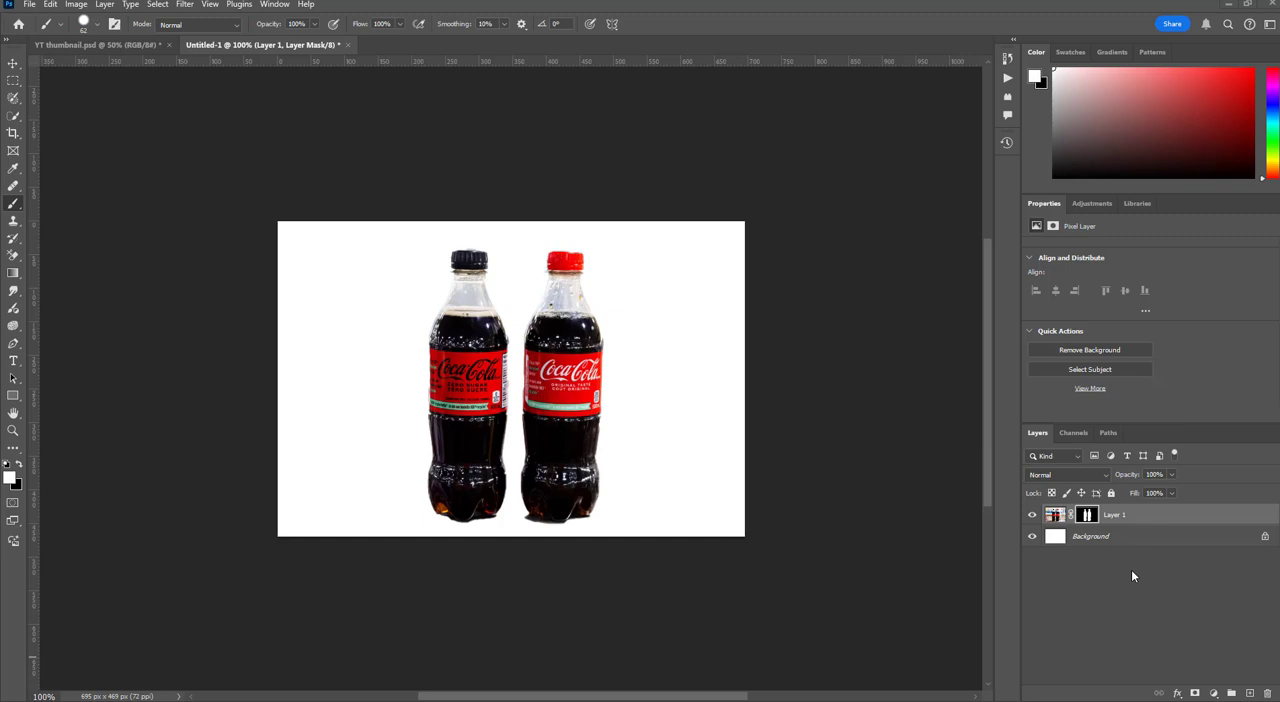
Paint a brush stroke over the black-capped bottle's cap and neck on Layer 1's image, and undo it
left_click(1052, 518)
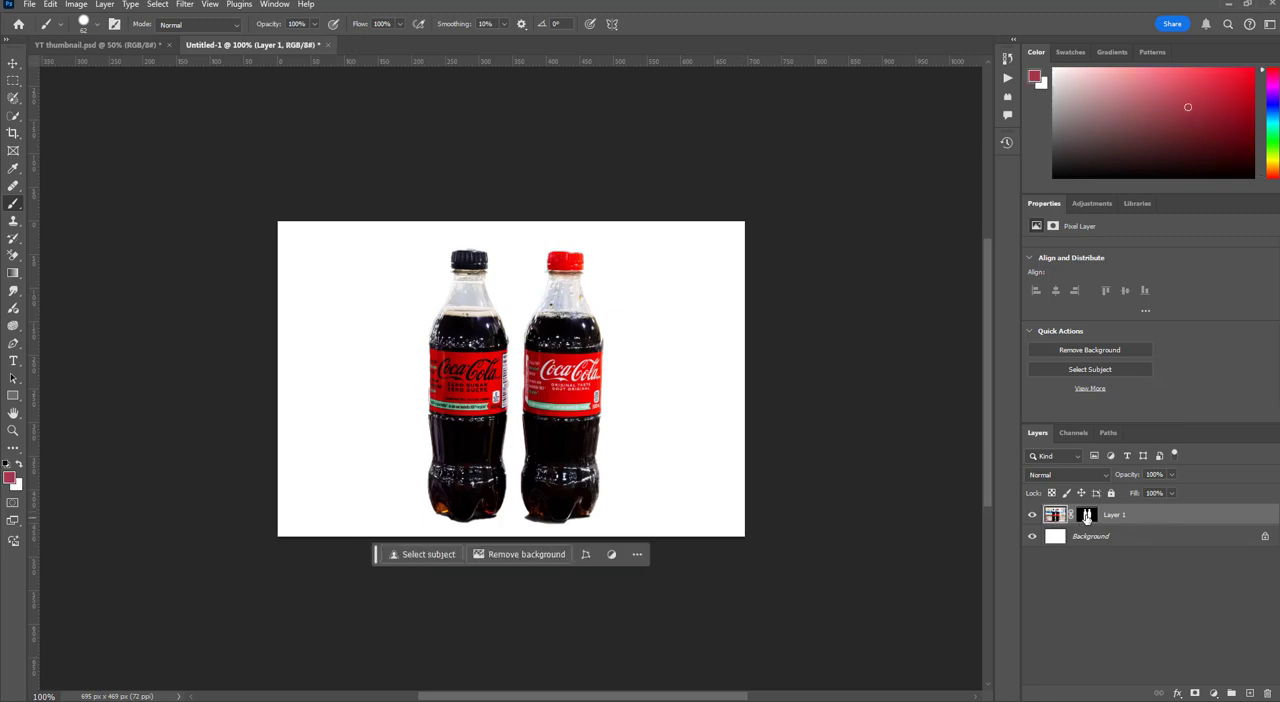
left_click(1087, 516)
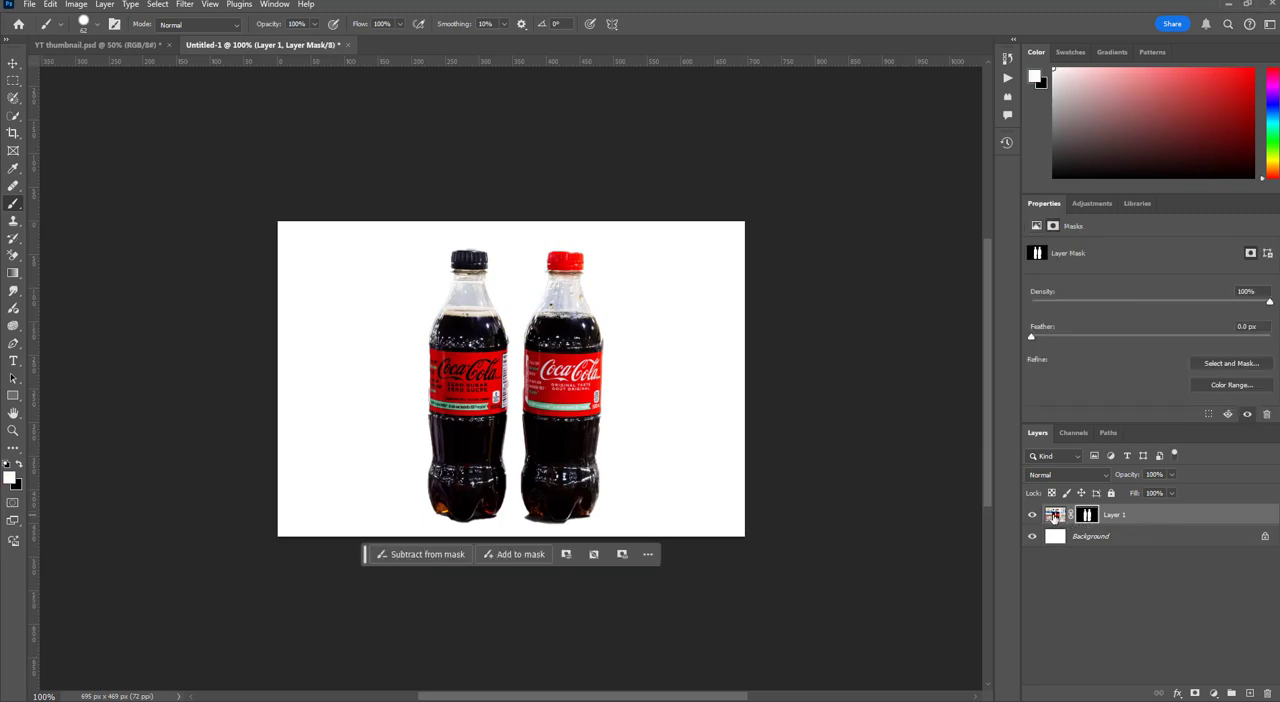
left_click(1053, 516)
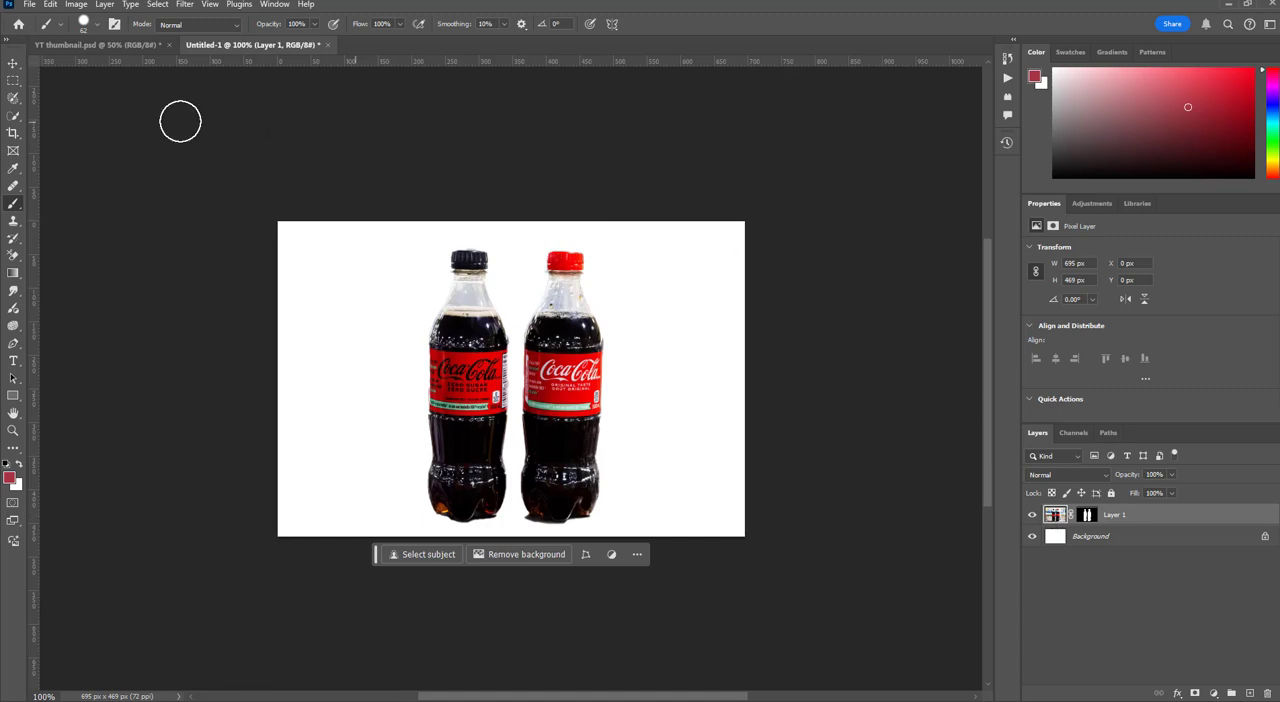
mouse_move(457, 266)
left_mouse_down()
mouse_move(457, 251)
mouse_move(450, 281)
left_mouse_up()
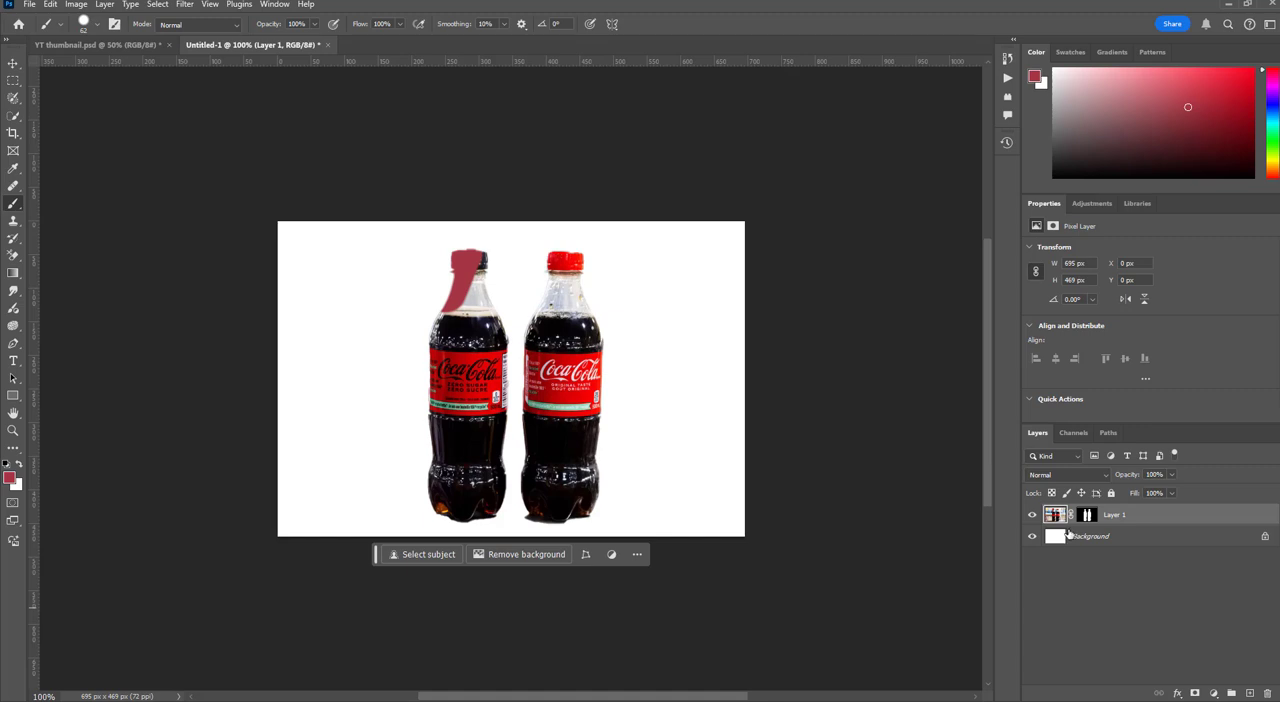
key("ctrl+z")
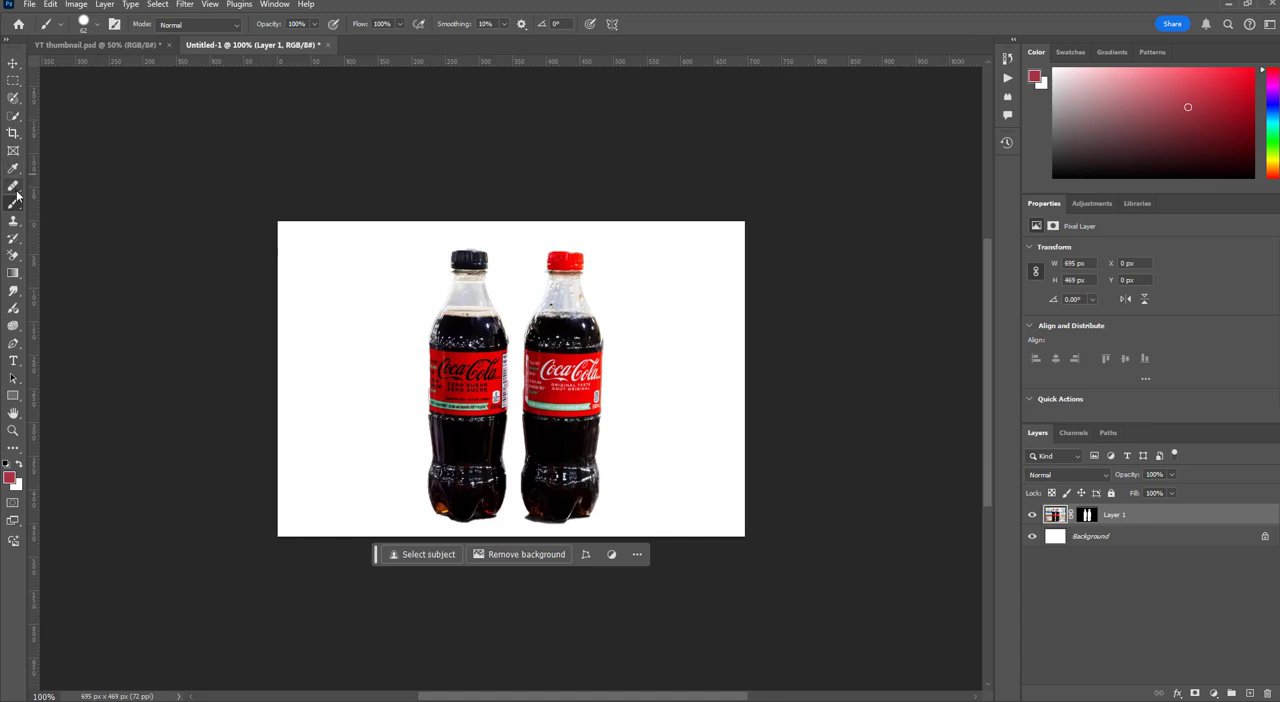
Erase part of the black-capped bottle's cap and neck on Layer 1's image with a 73 px Eraser, and undo it
left_click(13, 258)
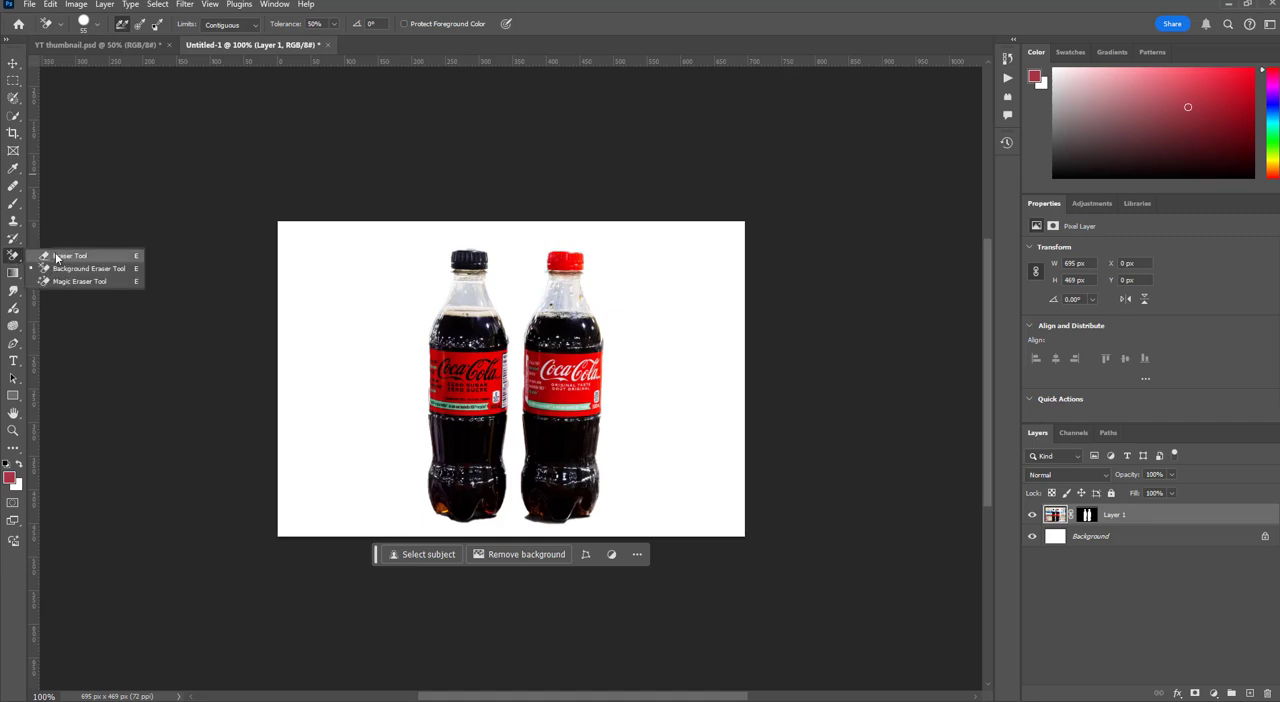
left_click(56, 256)
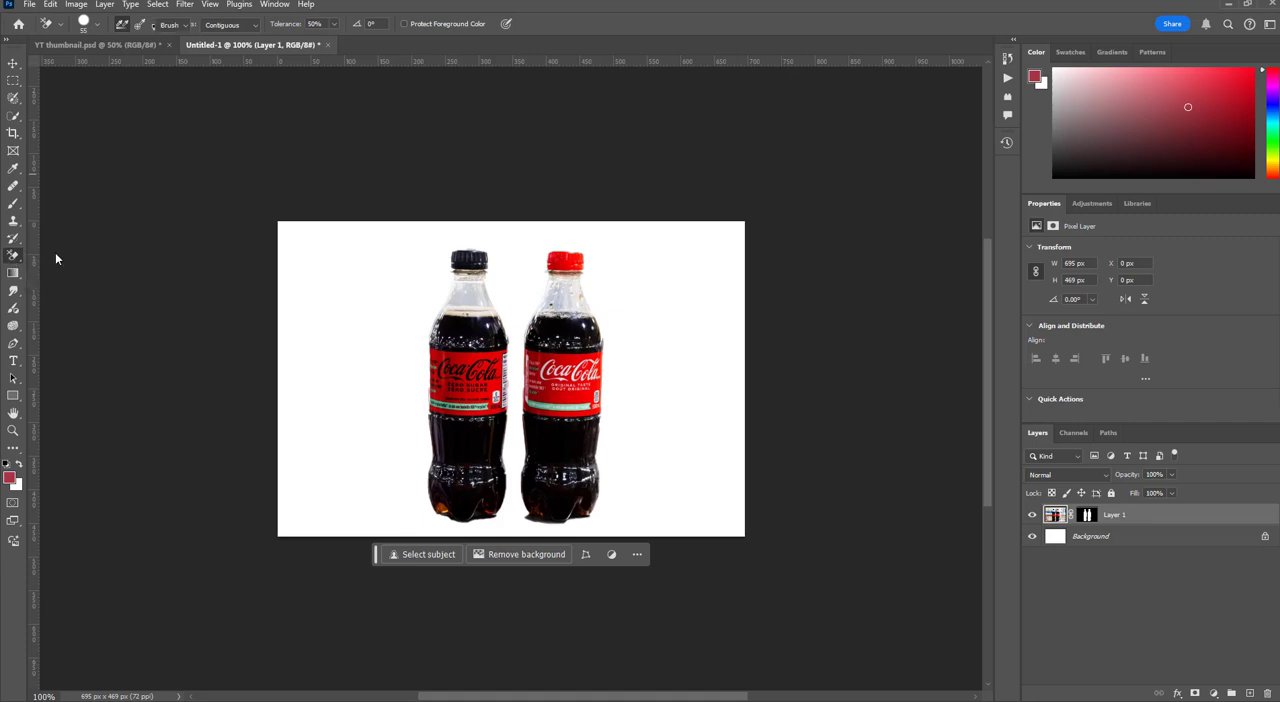
right_click(371, 268)
left_click(470, 300)
left_click_drag(458, 253, 437, 284)
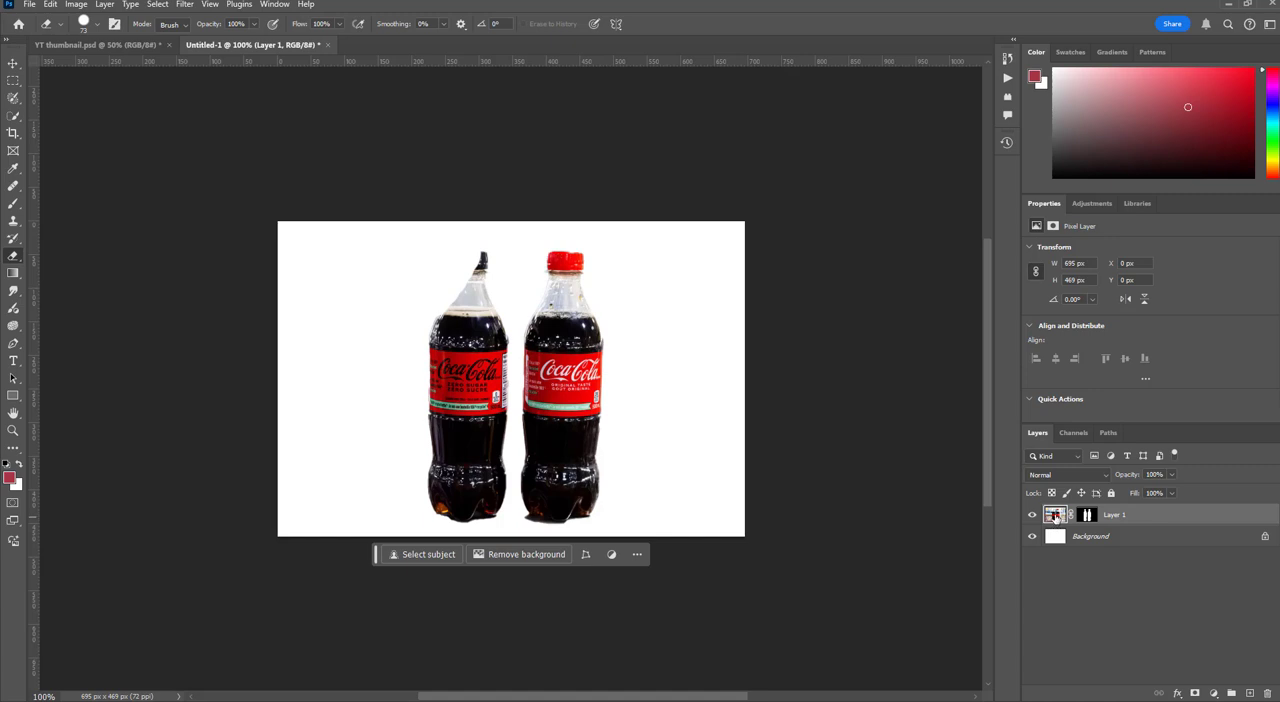
left_click(1091, 517)
key("ctrl+z")
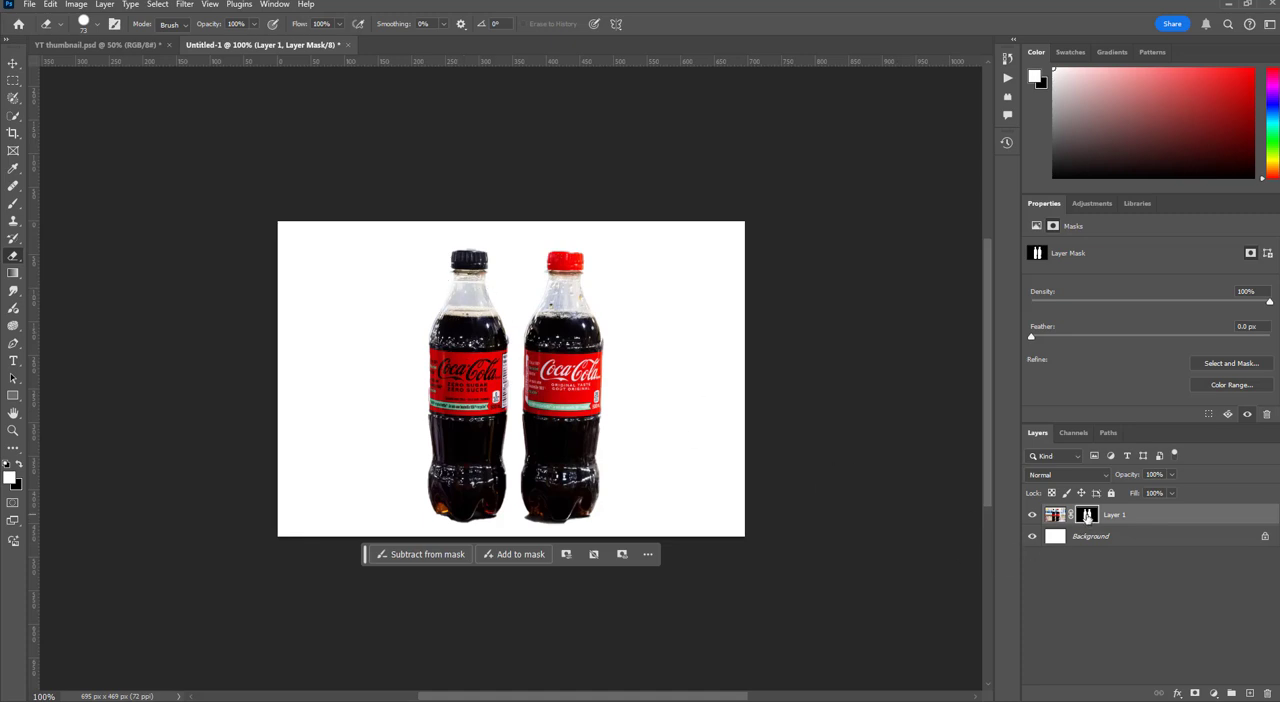
Reveal the hidden background beside the black-capped bottle by adding strokes to Layer 1's mask, and undo them
left_click(1051, 517)
left_click(1087, 517)
left_click(422, 556)
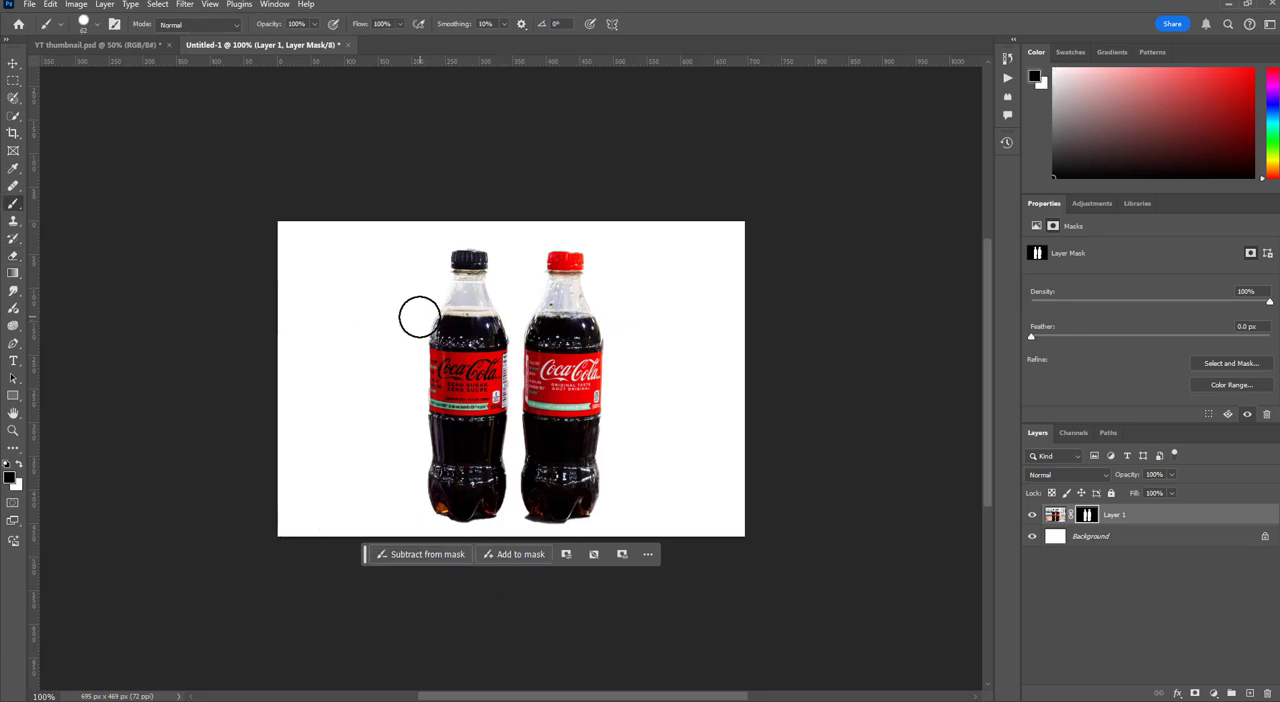
left_click(513, 555)
left_click_drag(406, 310, 386, 427)
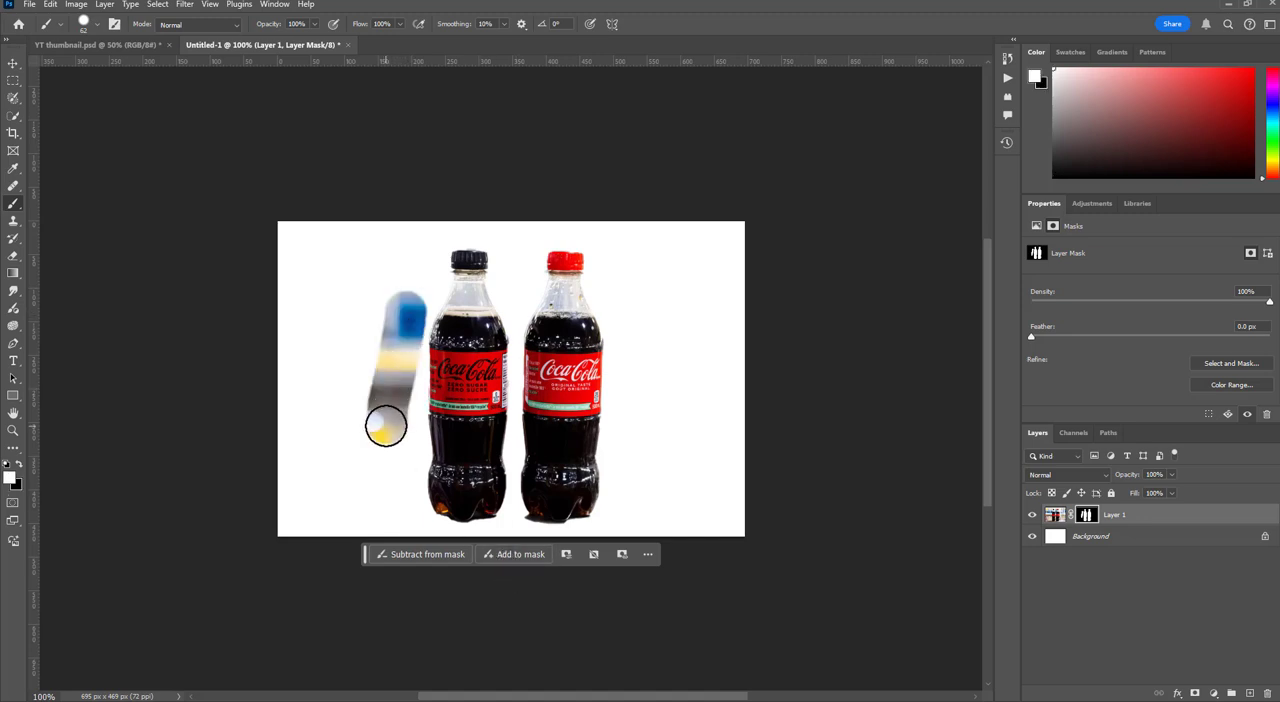
key("ctrl+z")
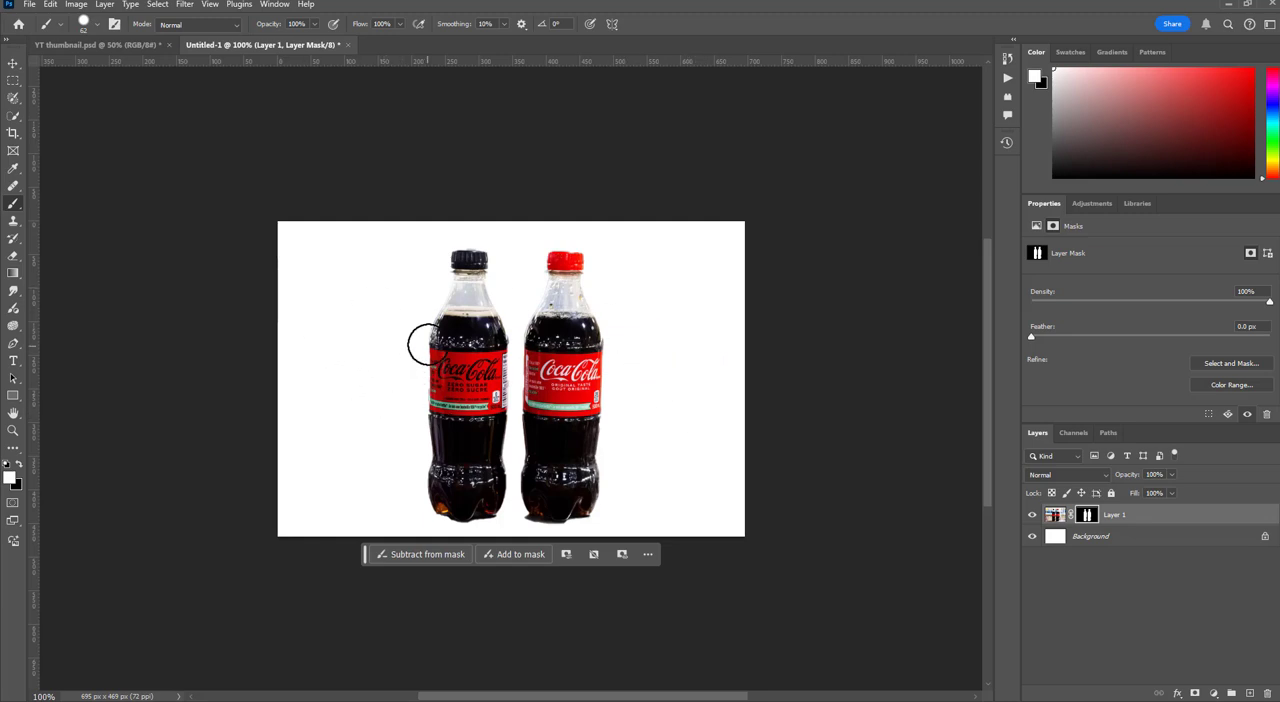
left_click_drag(424, 335, 424, 396)
key("ctrl+z")
Hide the black-capped bottle's left shoulder by subtracting from Layer 1's mask, and paint it back by adding to the mask
left_click(435, 555)
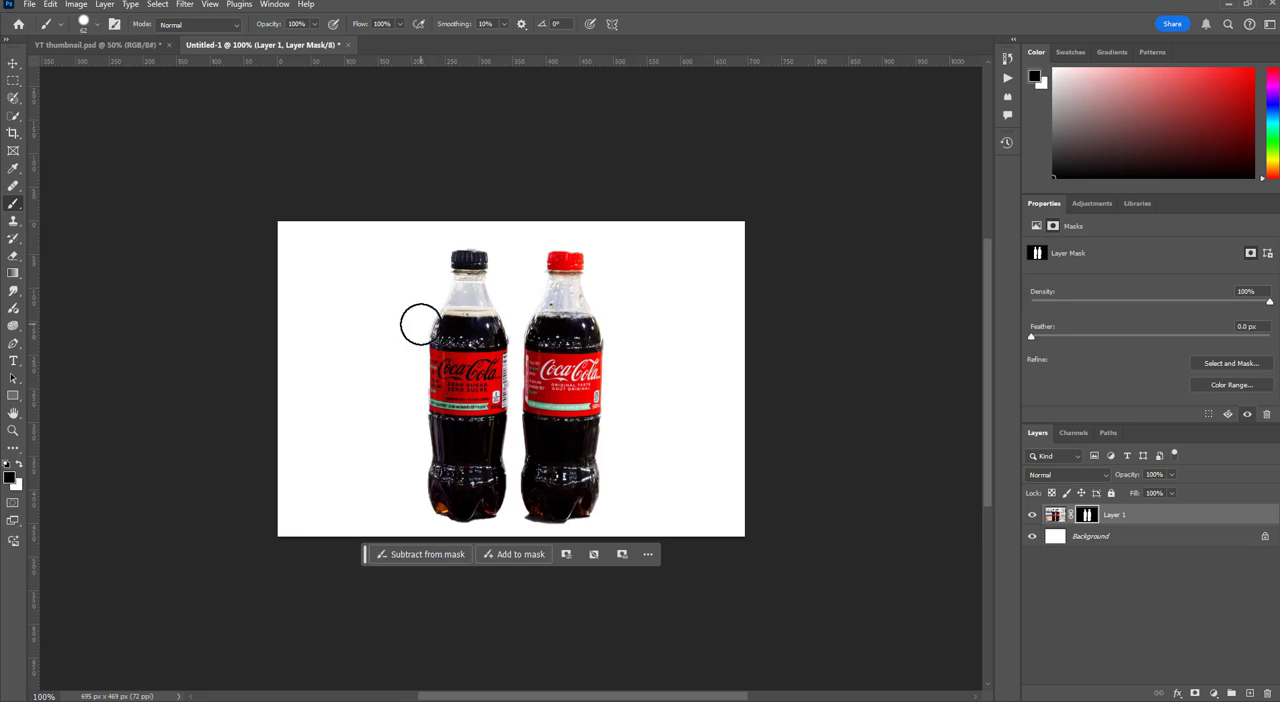
mouse_move(434, 294)
left_mouse_down()
mouse_move(437, 331)
mouse_move(412, 367)
left_mouse_up()
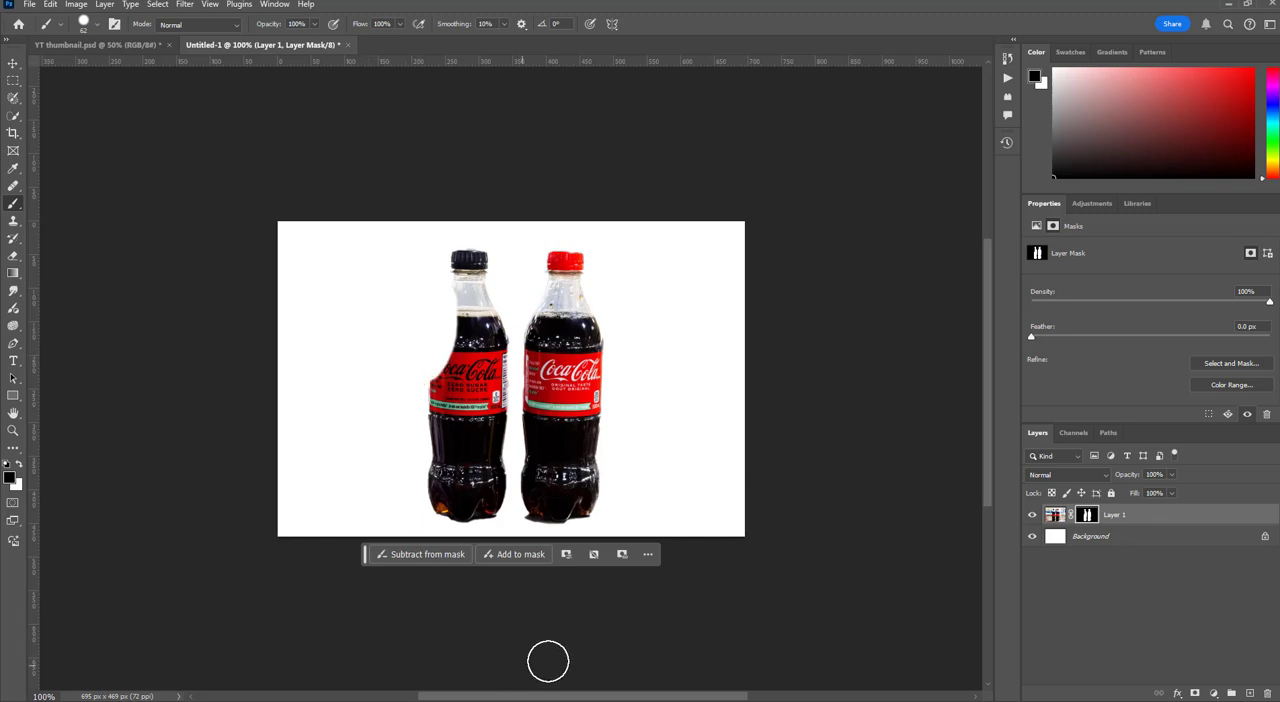
left_click(521, 556)
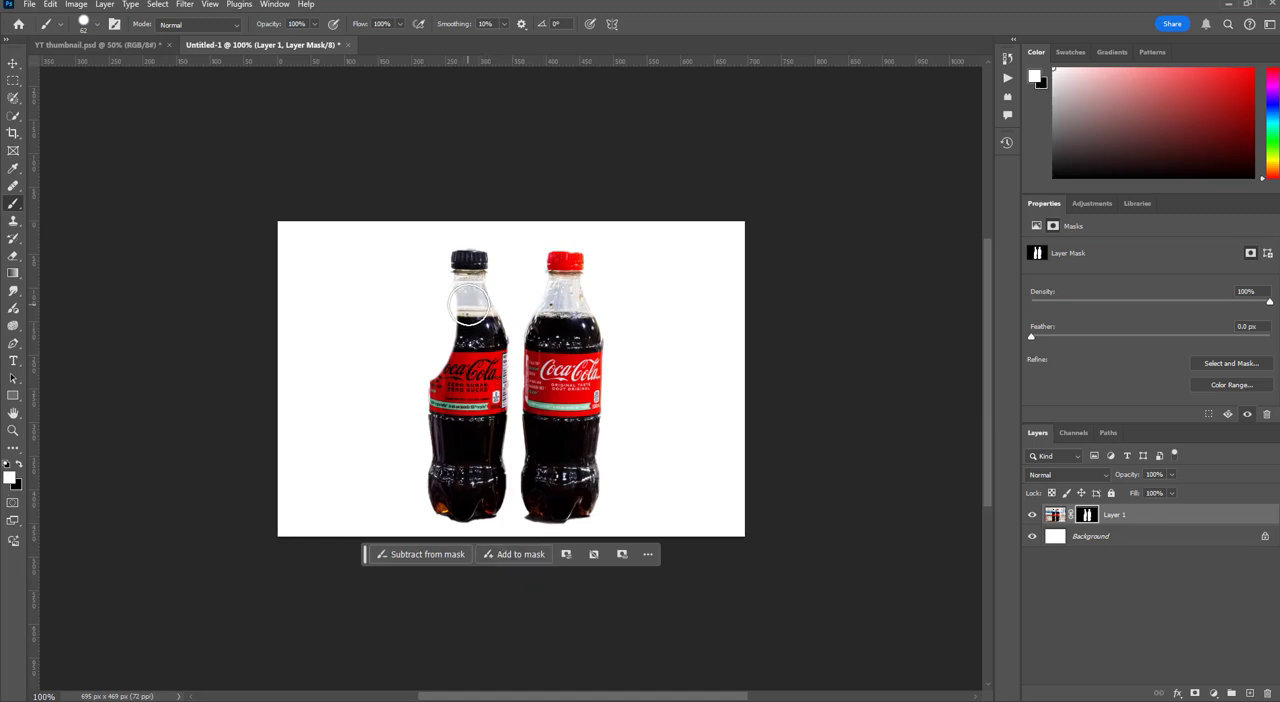
mouse_move(448, 354)
left_mouse_down()
mouse_move(461, 394)
mouse_move(451, 371)
mouse_move(466, 309)
mouse_move(448, 360)
left_mouse_up()
Subtract the excess blue background beside the black-capped bottle's shoulder from Layer 1's mask, and deselect the layer
left_click(442, 556)
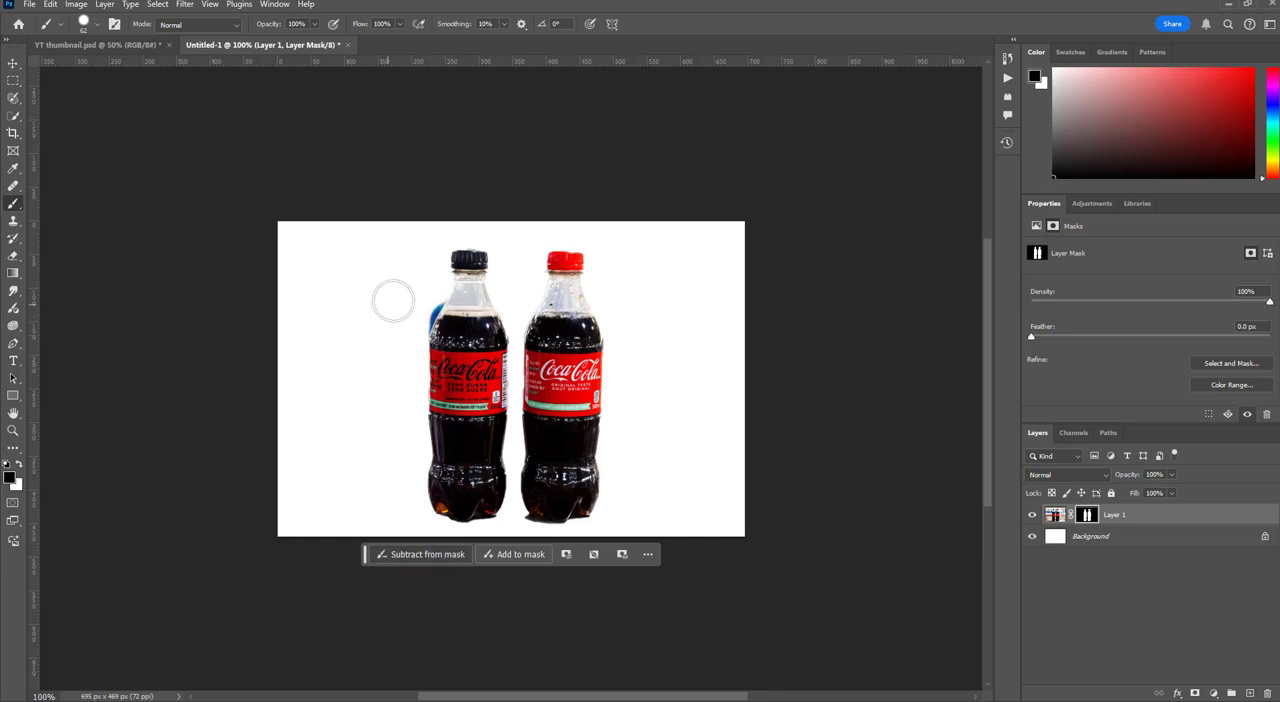
mouse_move(429, 286)
left_mouse_down()
mouse_move(411, 318)
mouse_move(417, 304)
left_mouse_up()
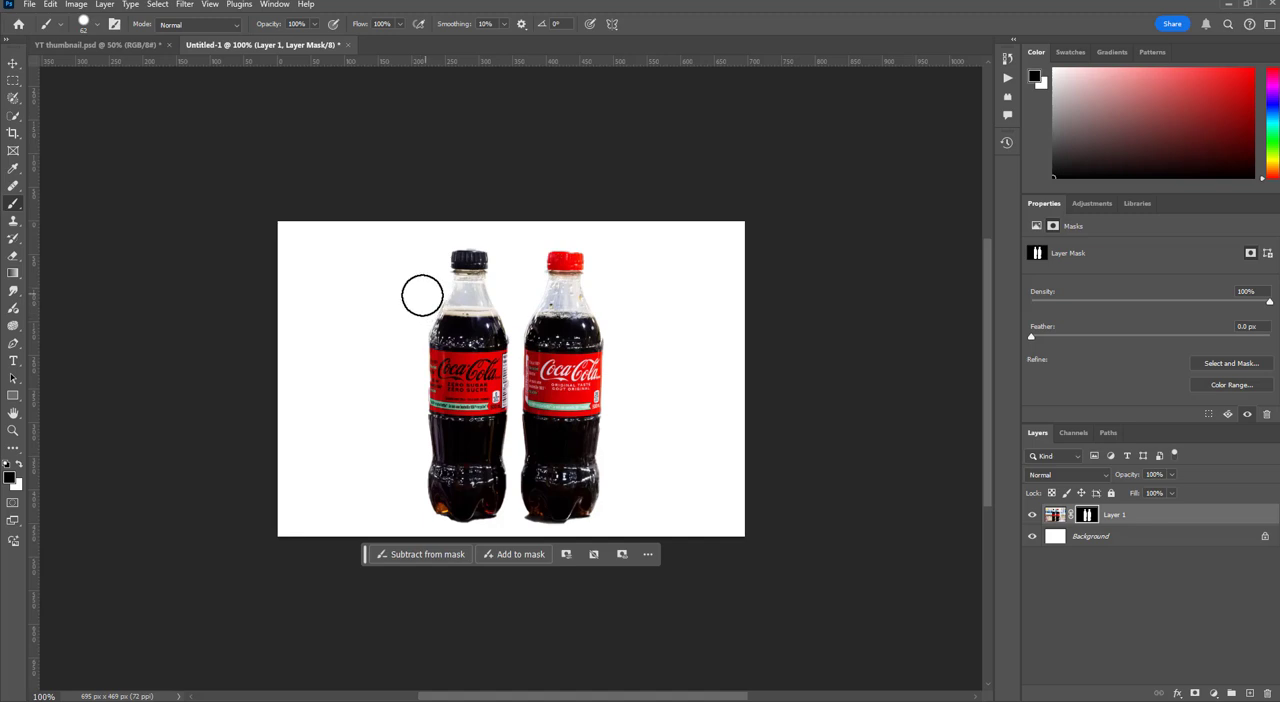
left_click(1181, 611)
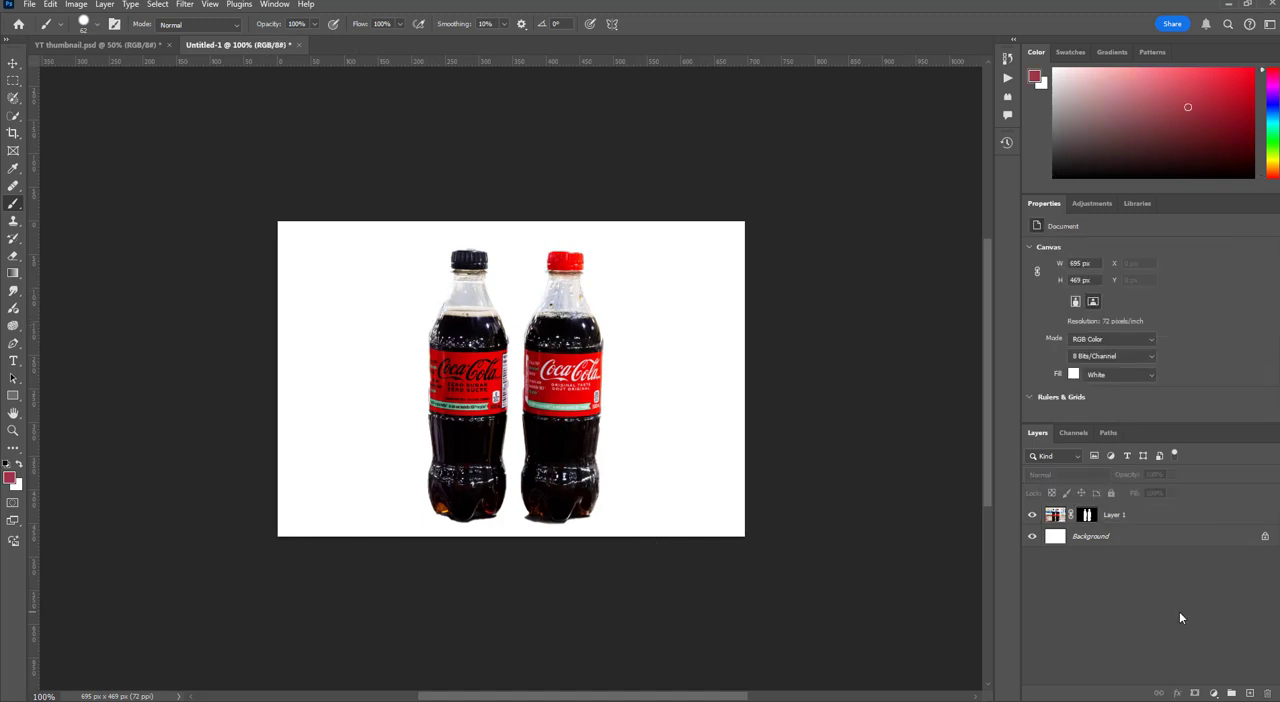
Hide the upper right corner of the red cap by painting black on Layer 1's mask
left_click(1089, 516)
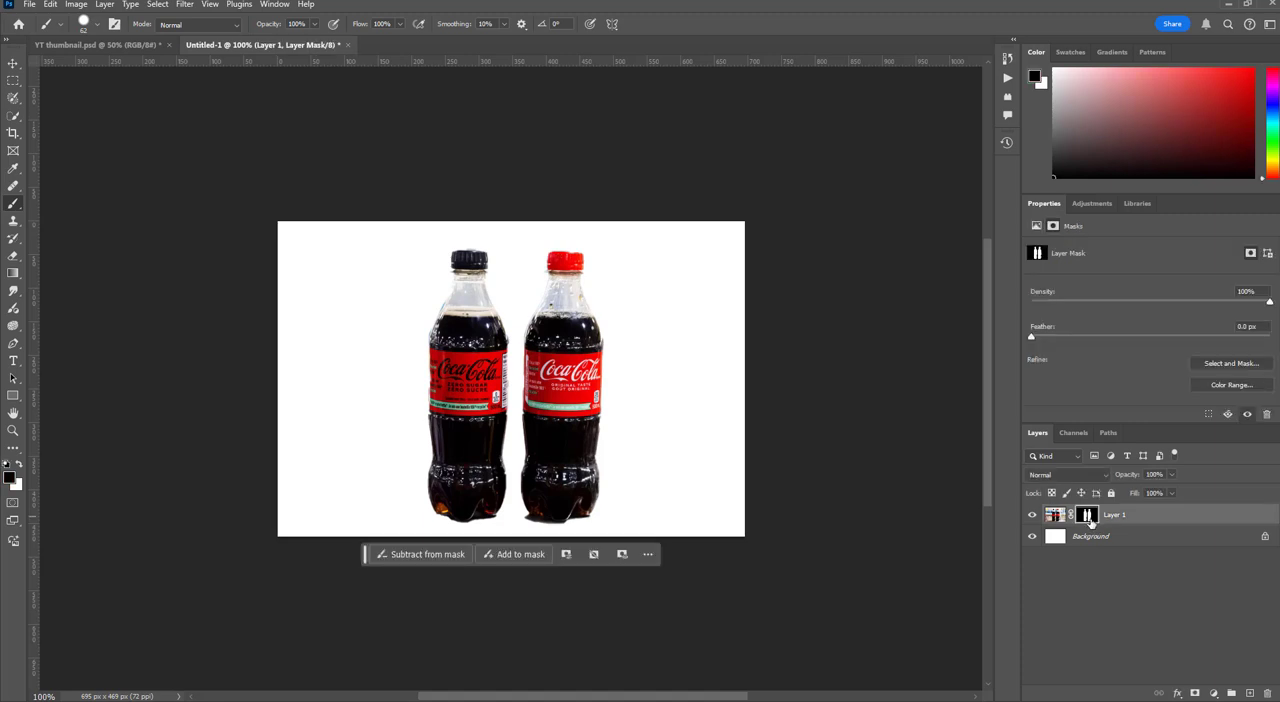
scroll(551, 390, "up", 2)
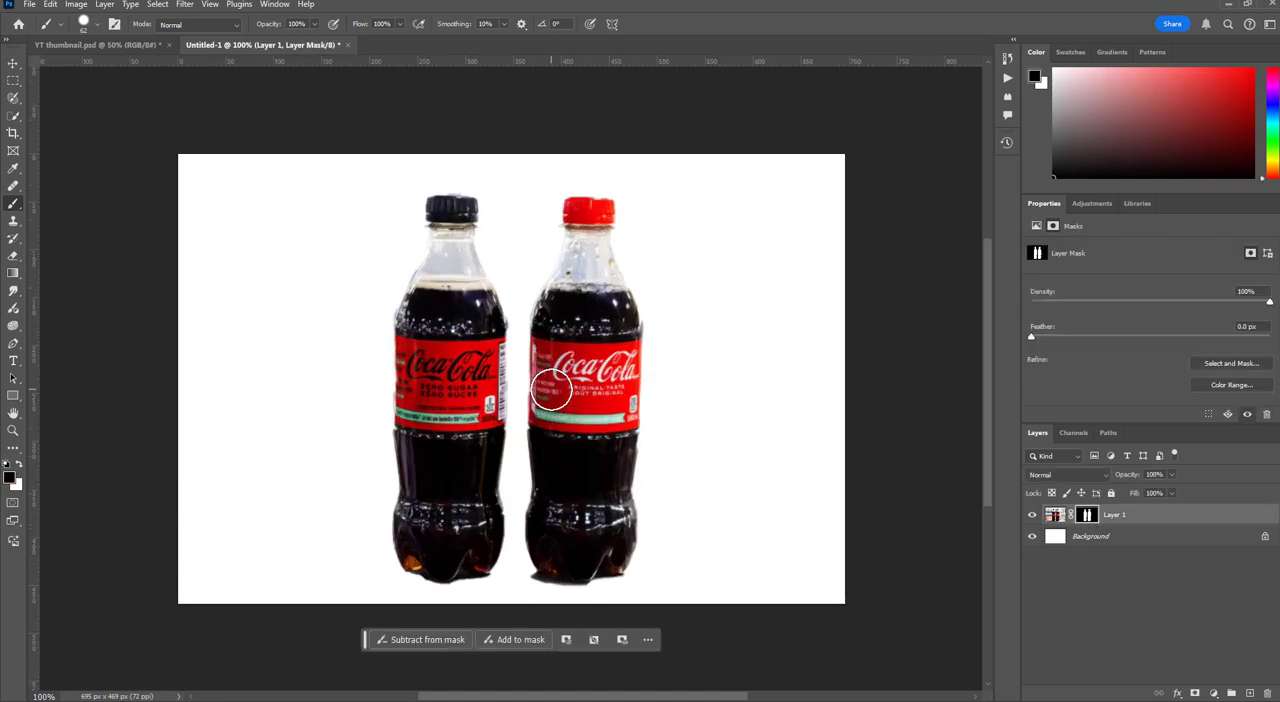
scroll(551, 390, "up", 2)
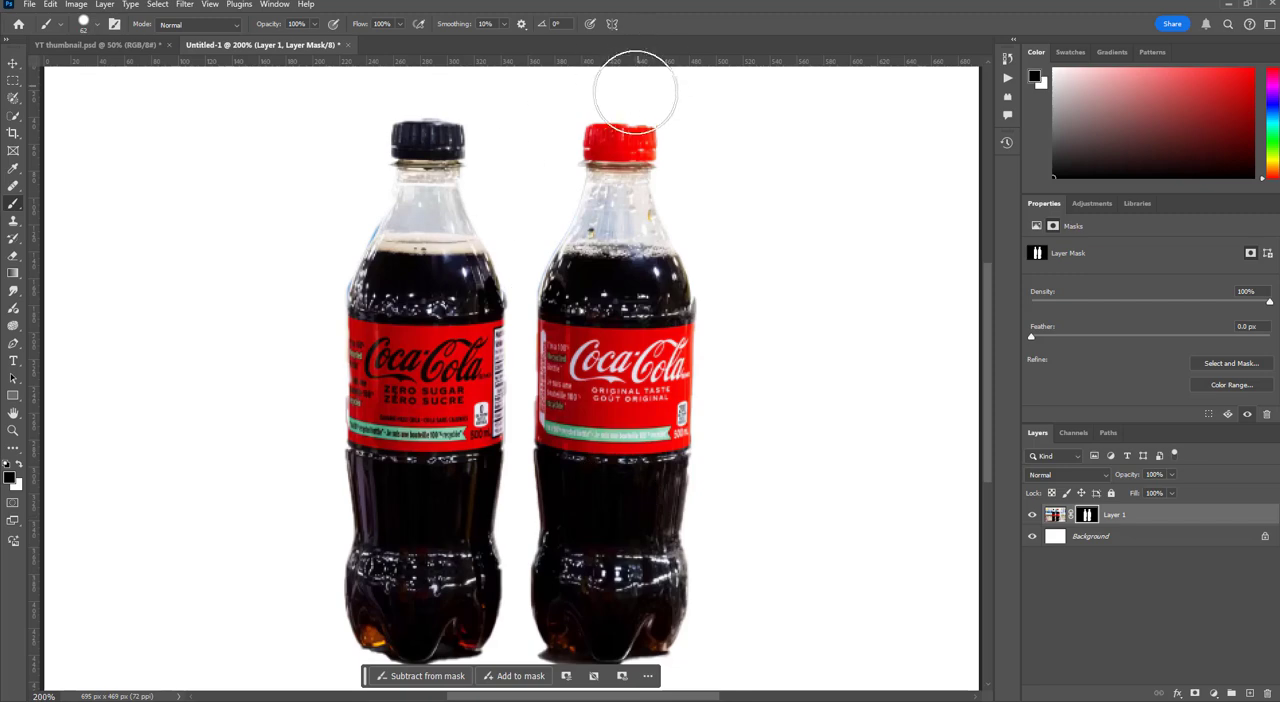
scroll(711, 317, "up", 1)
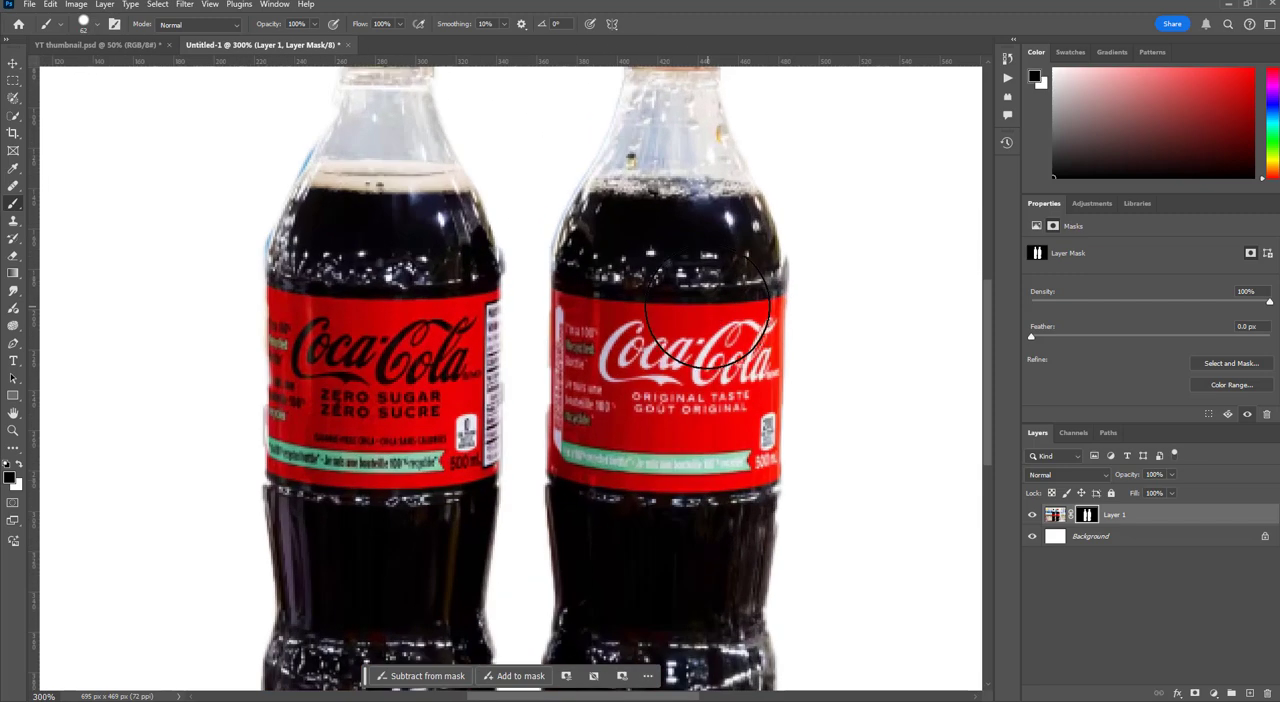
scroll(708, 312, "down", 3)
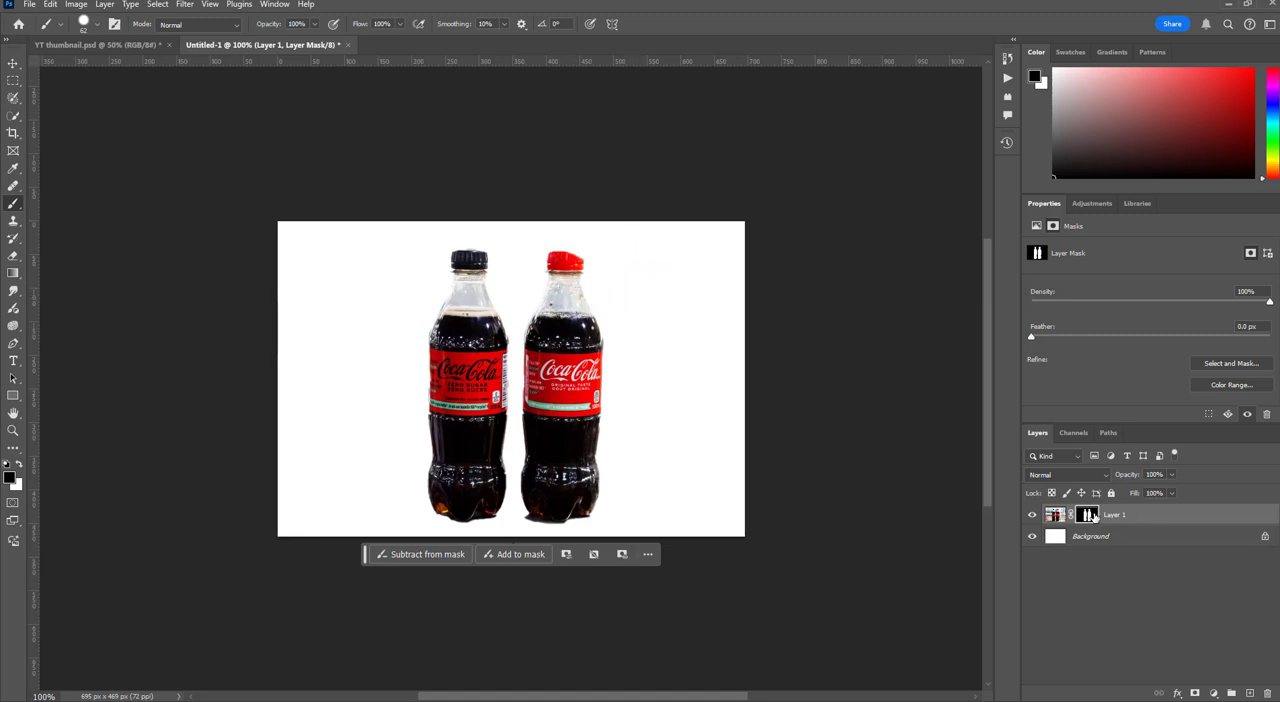
left_click_drag(566, 271, 591, 293)
key("ctrl+z")
Restore the missing corner of the red cap by painting white on Layer 1's mask with a 23 px brush
right_click(582, 297)
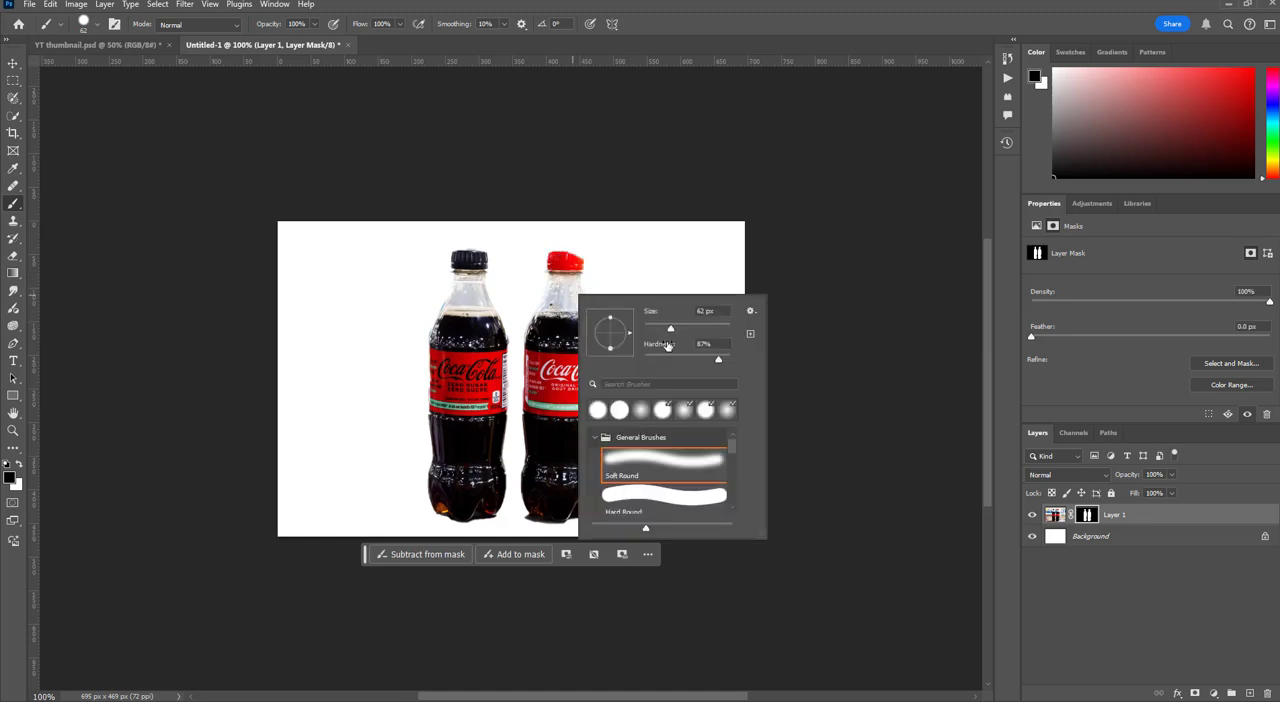
left_click(1090, 516)
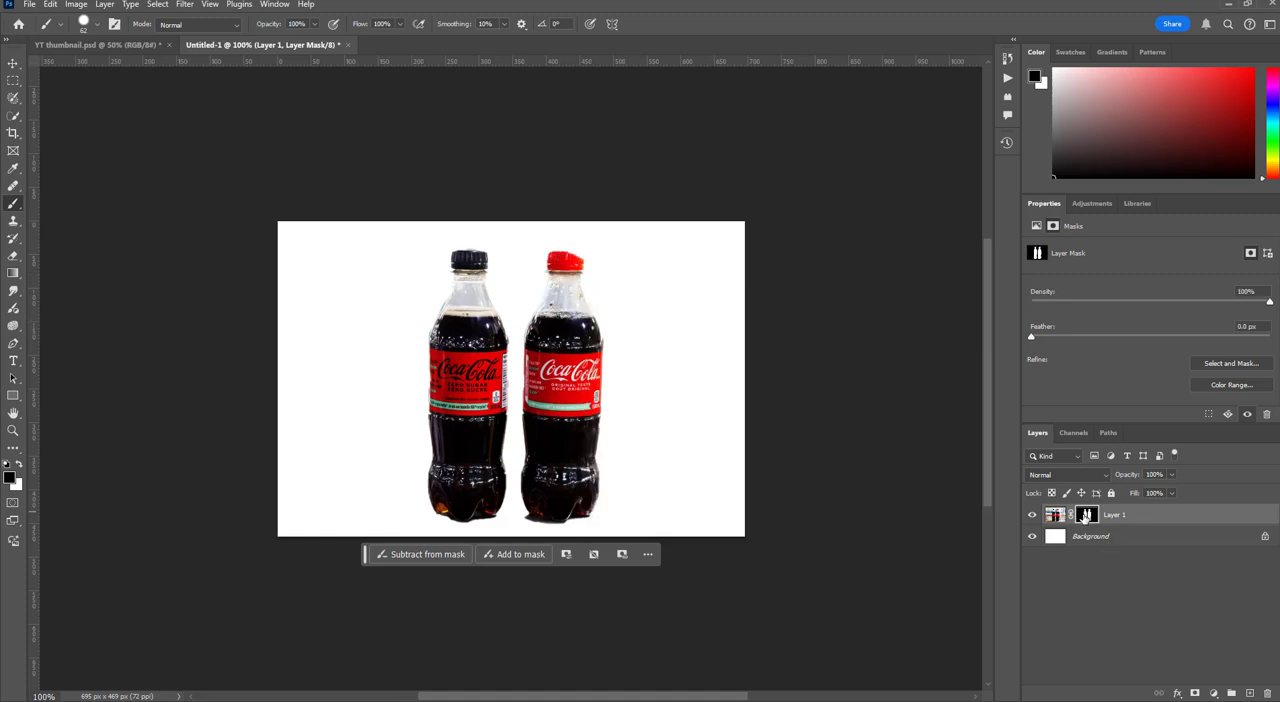
key("x")
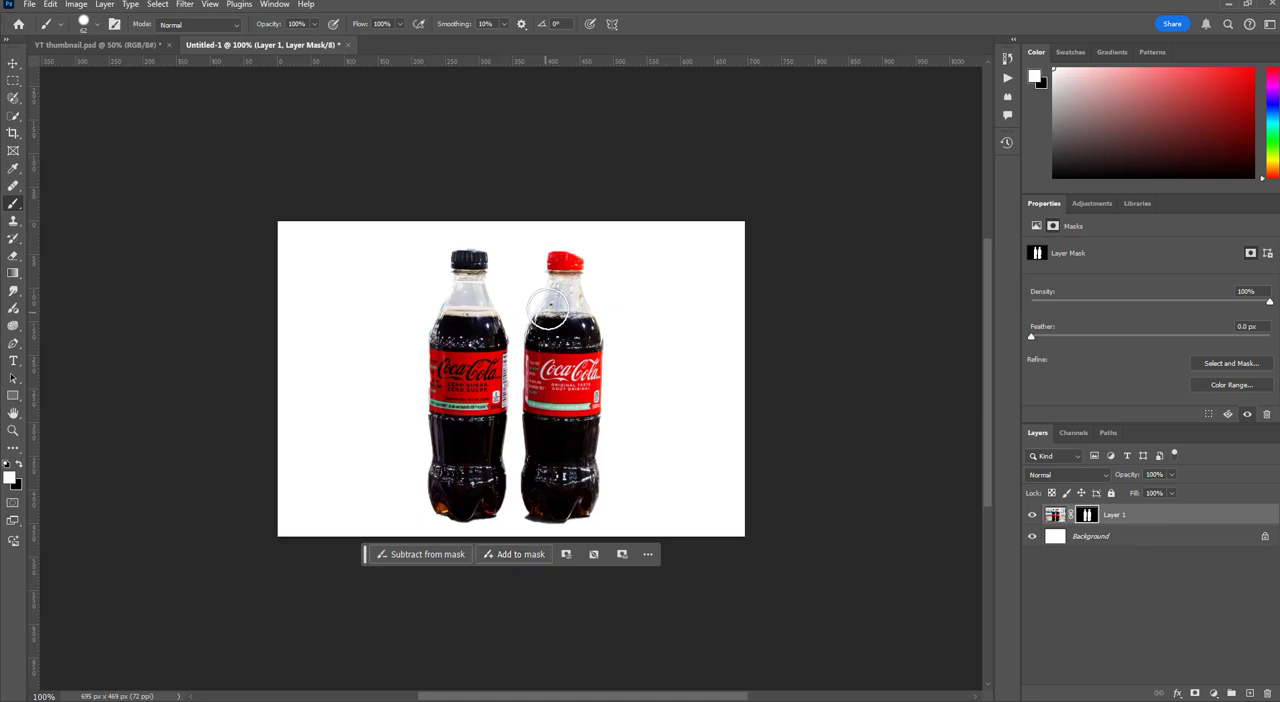
right_click(558, 302)
left_click(639, 339)
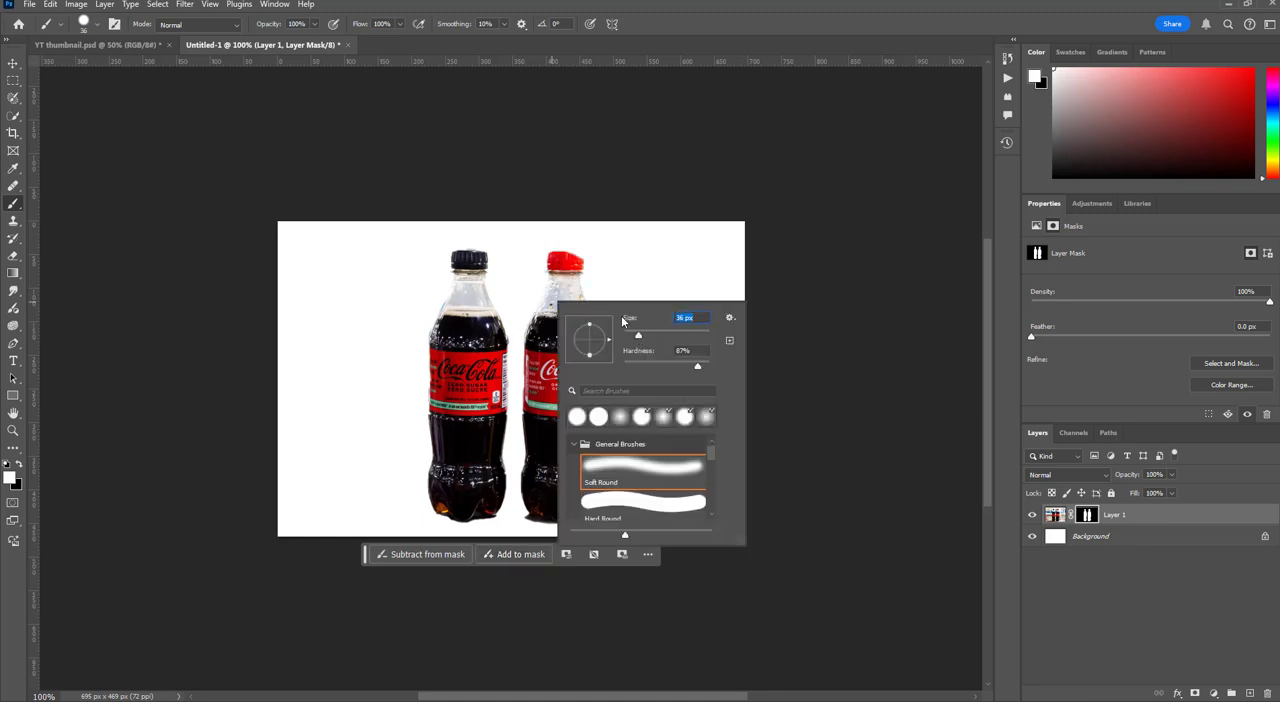
left_click_drag(636, 336, 633, 336)
left_click_drag(569, 259, 576, 263)
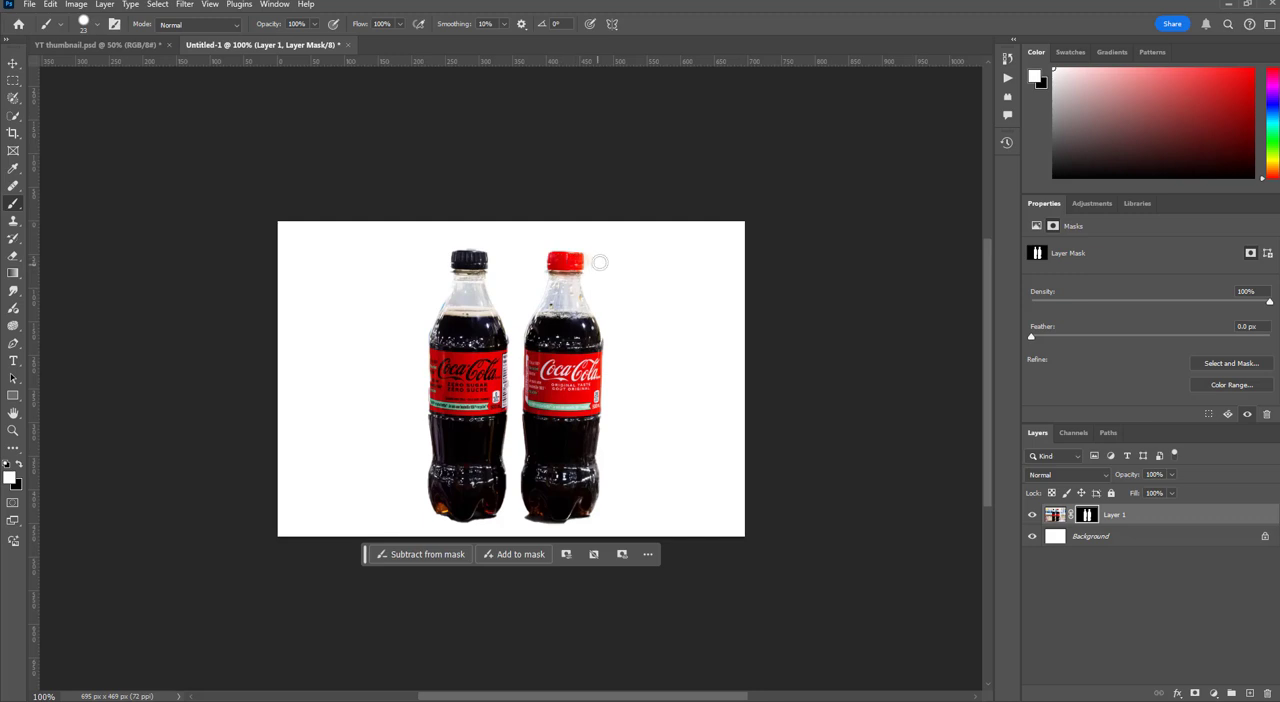
Hide the Background layer and unlink Layer 1's mask from its image
left_click(1053, 515)
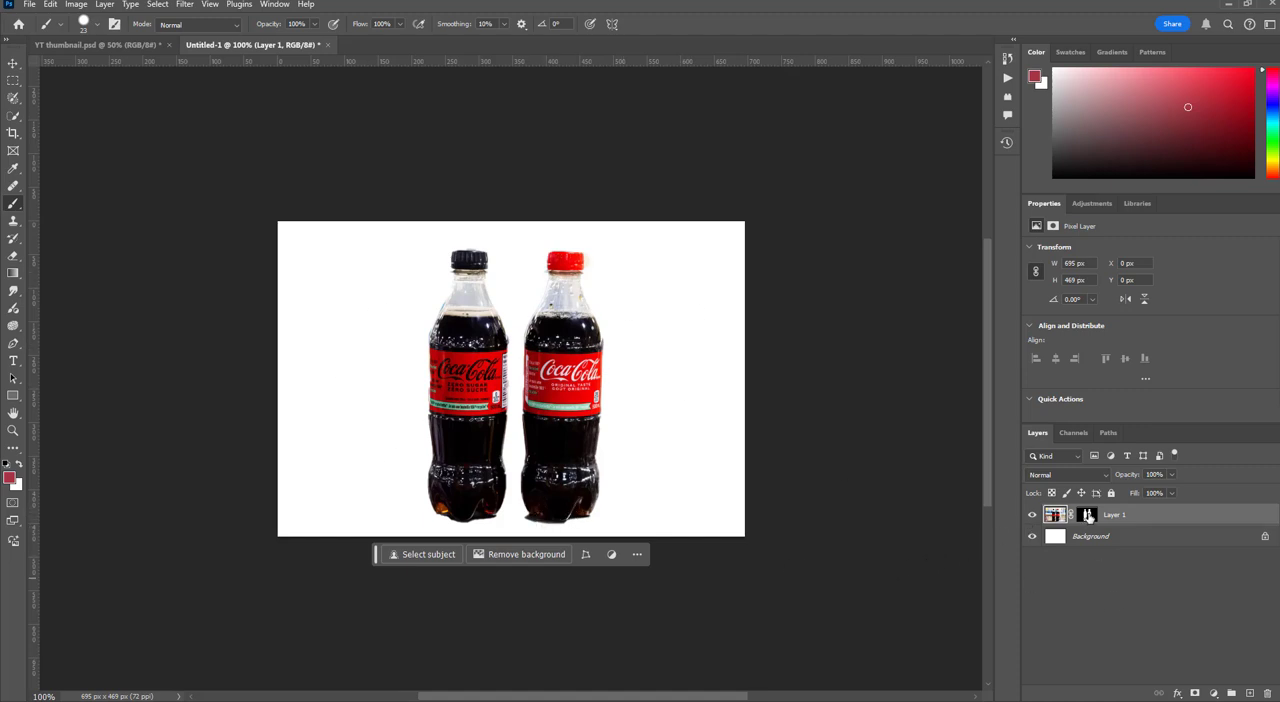
left_click(1087, 515)
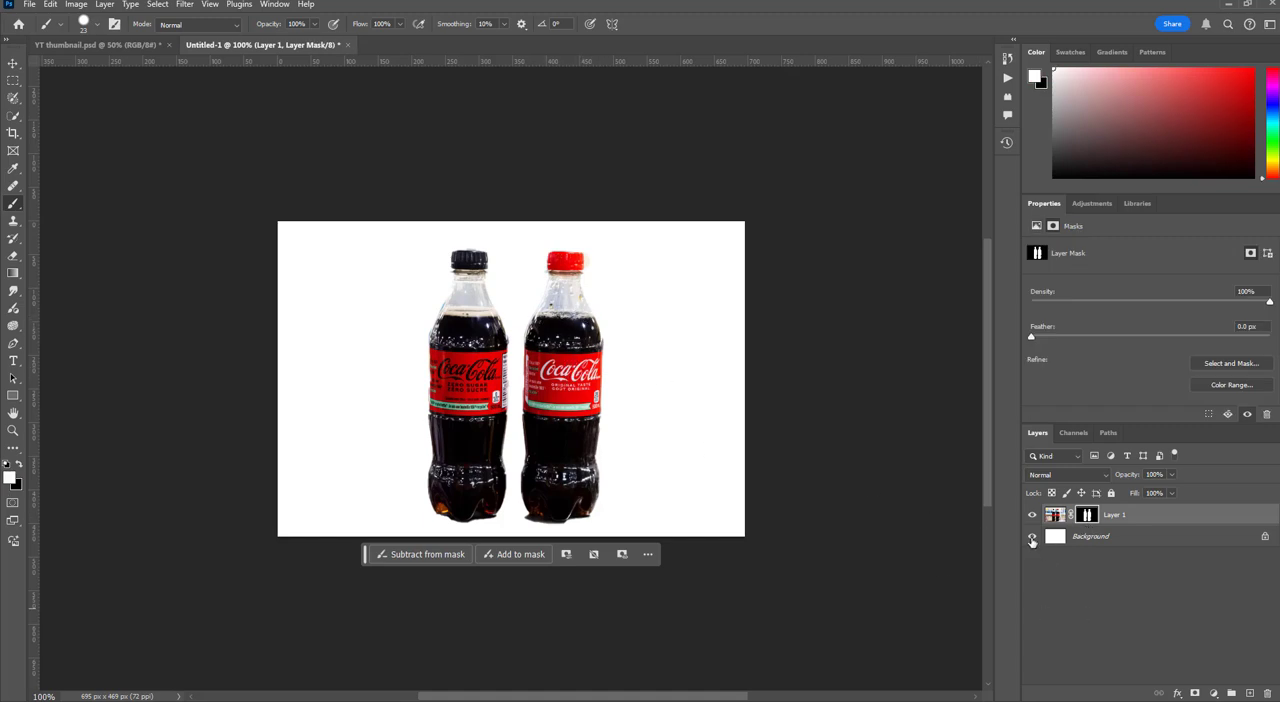
left_click(1032, 537)
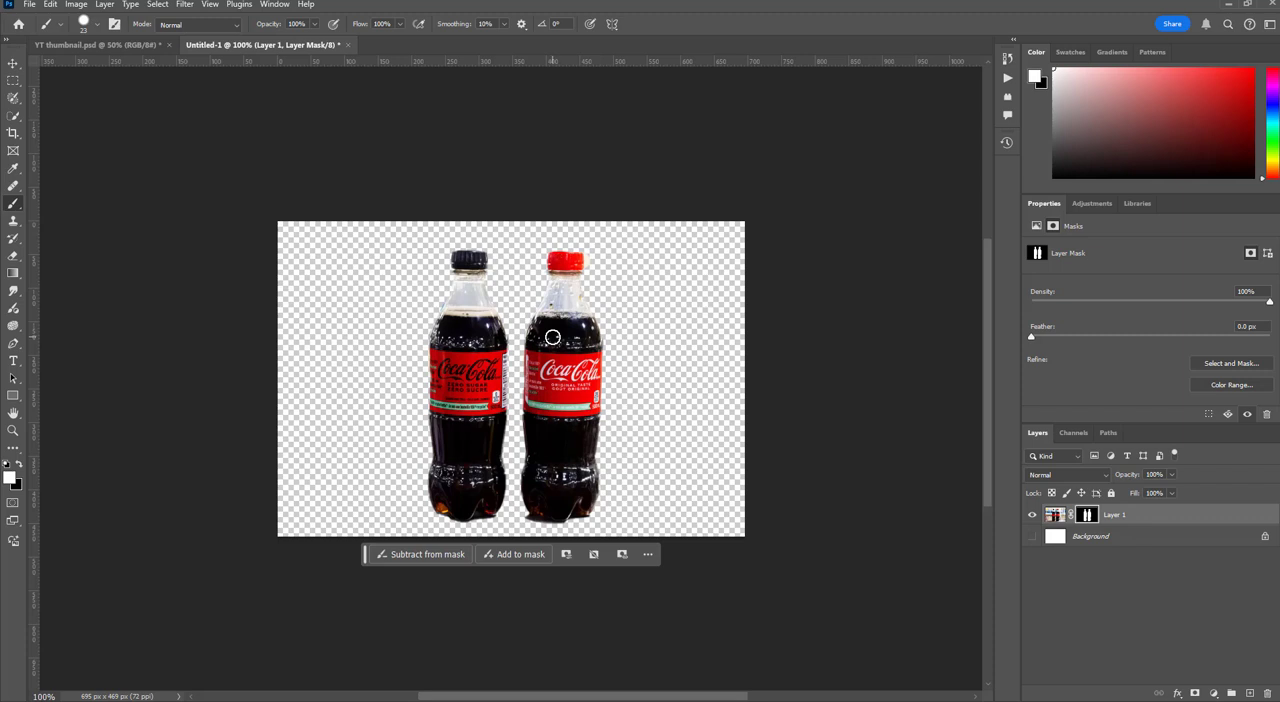
left_click(1066, 516)
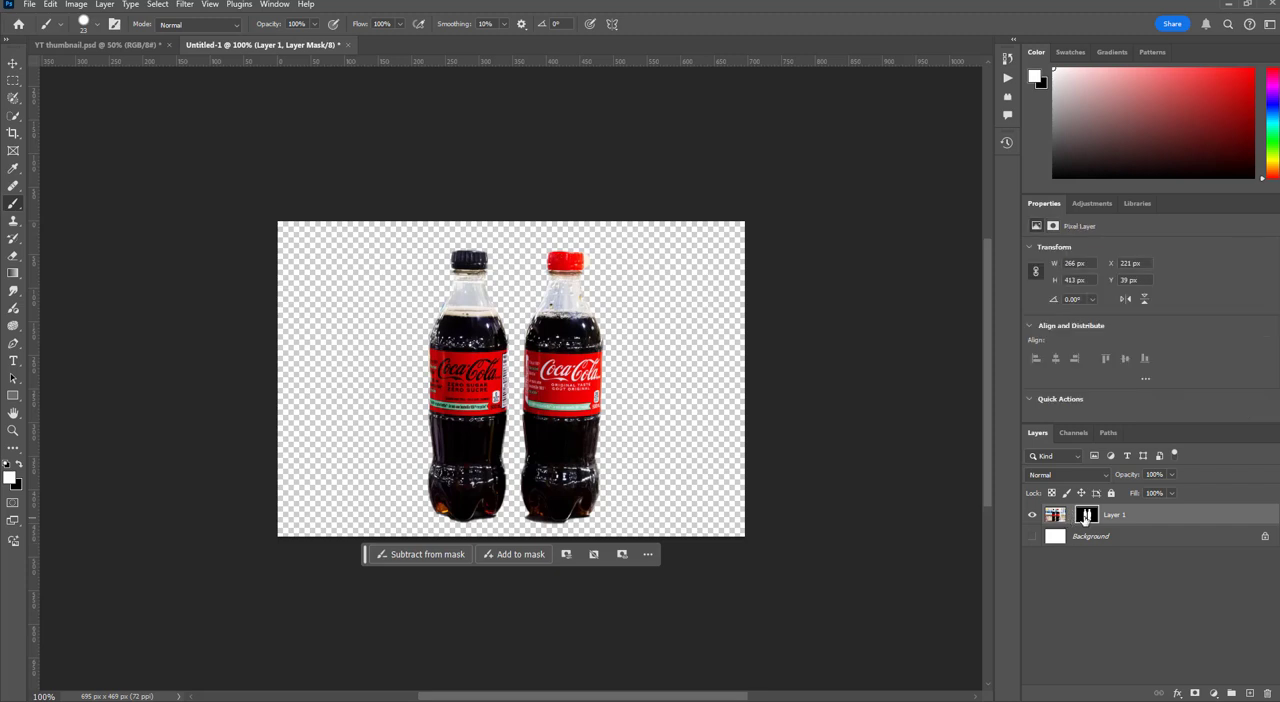
left_click(1055, 515)
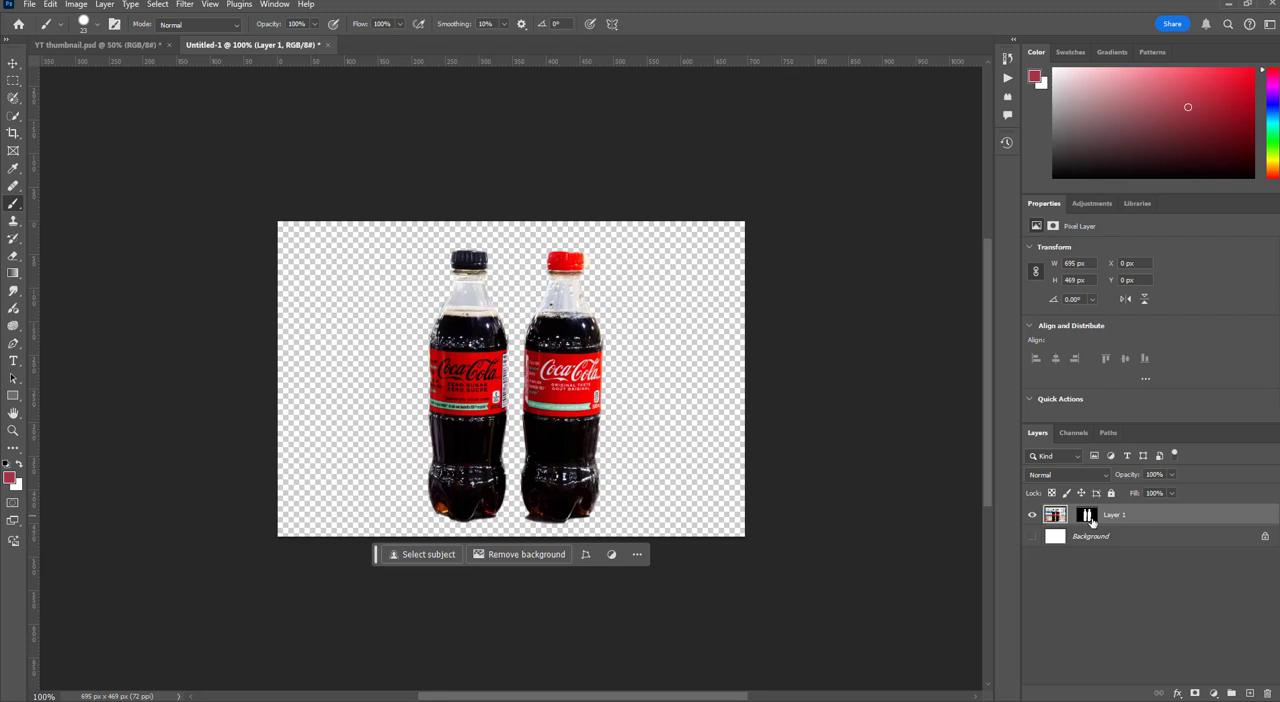
Remove Layer 1's mask while applying it permanently to the layer, and undo the change
left_click(1087, 516)
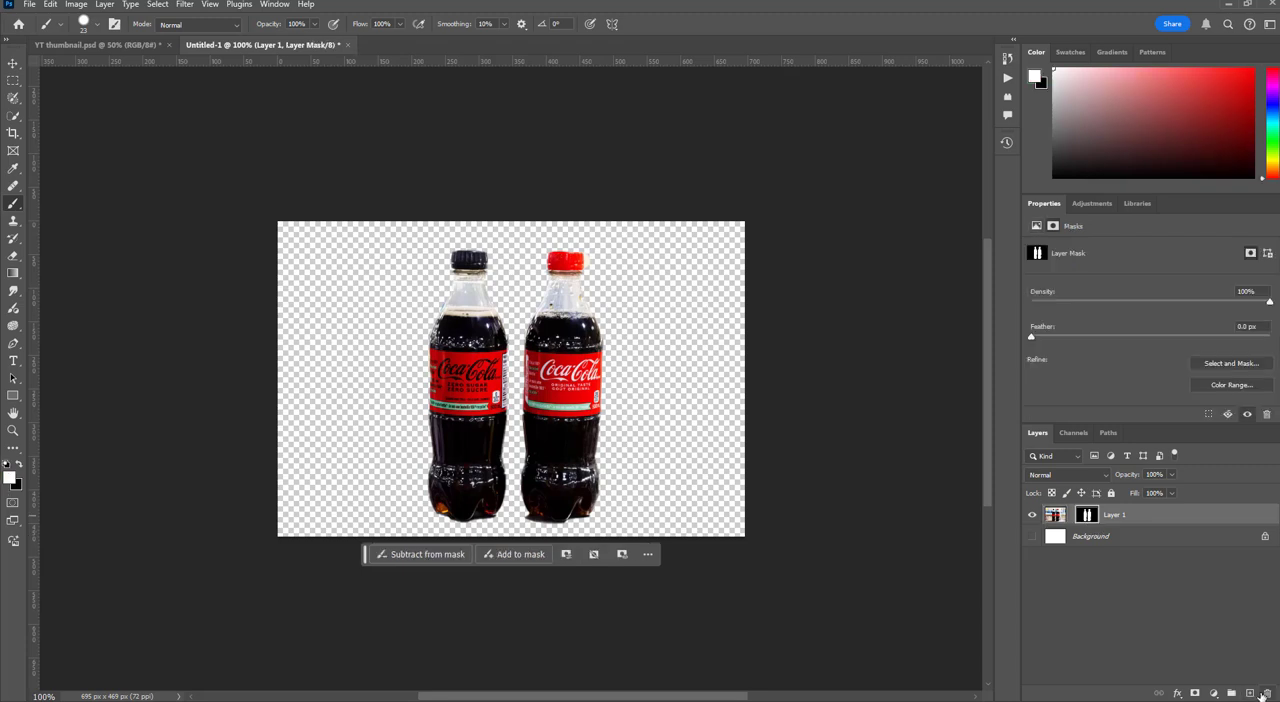
left_click(1267, 694)
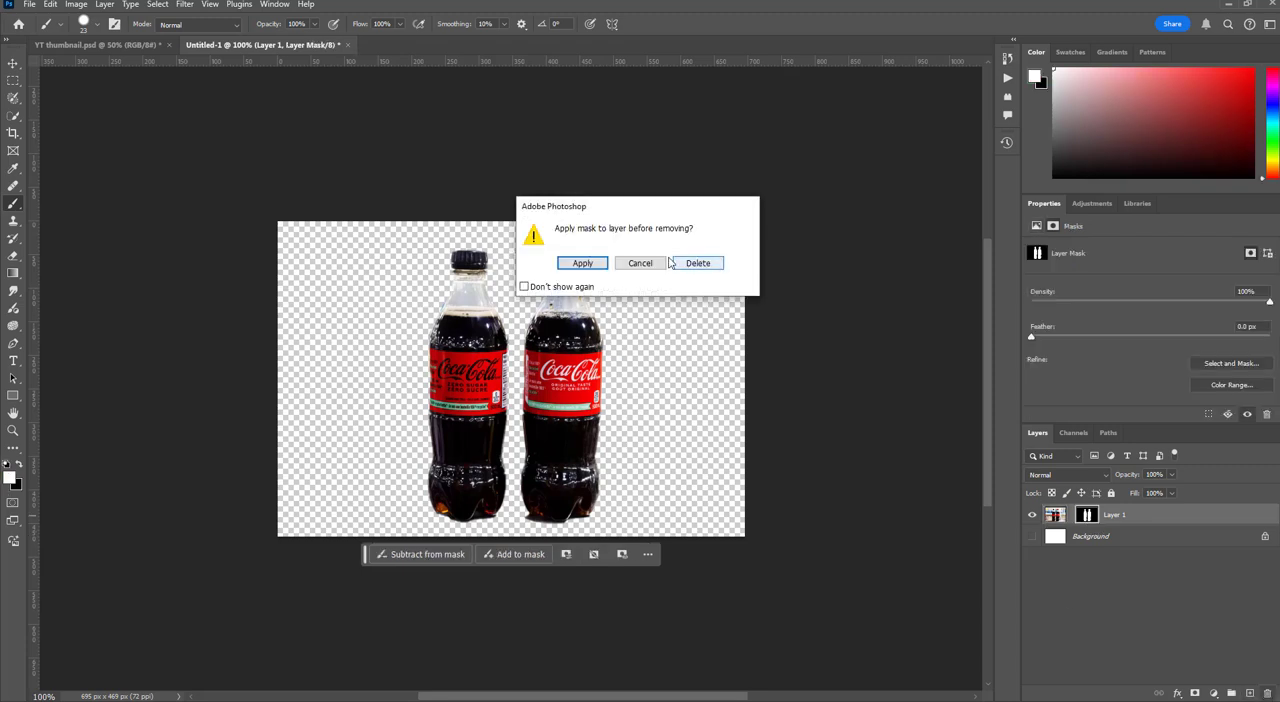
left_click(582, 263)
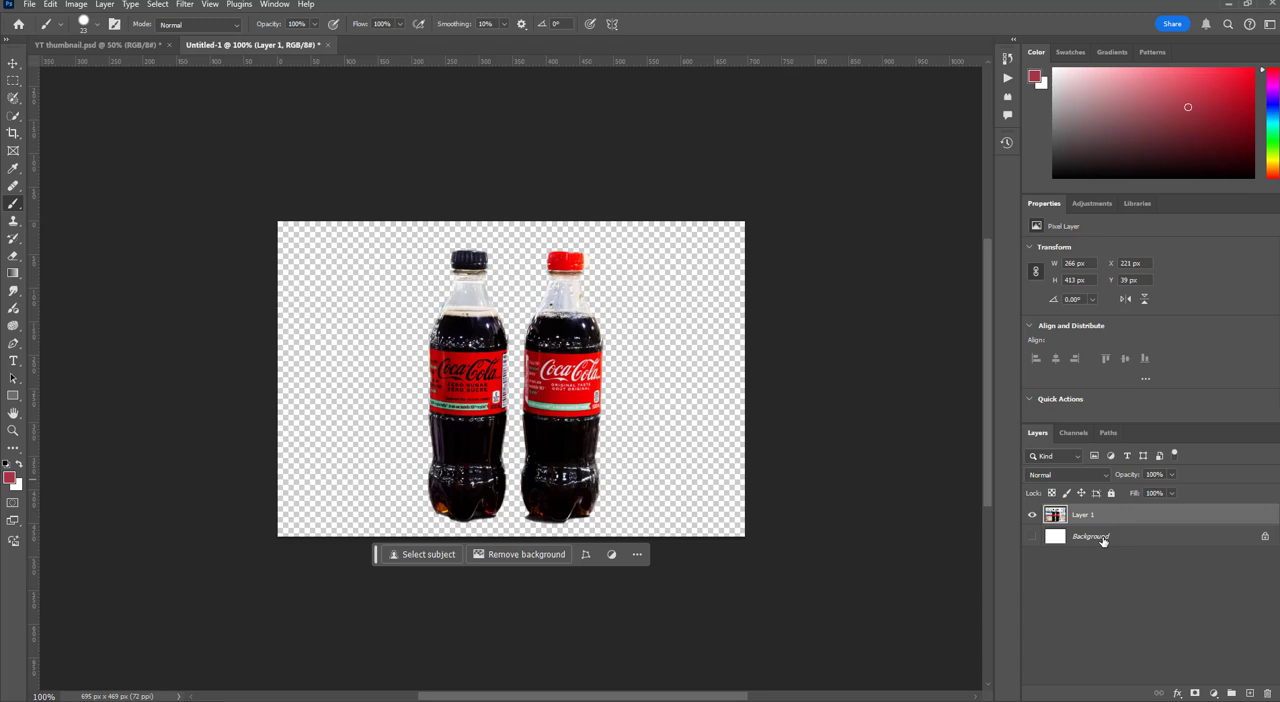
key("ctrl+z")
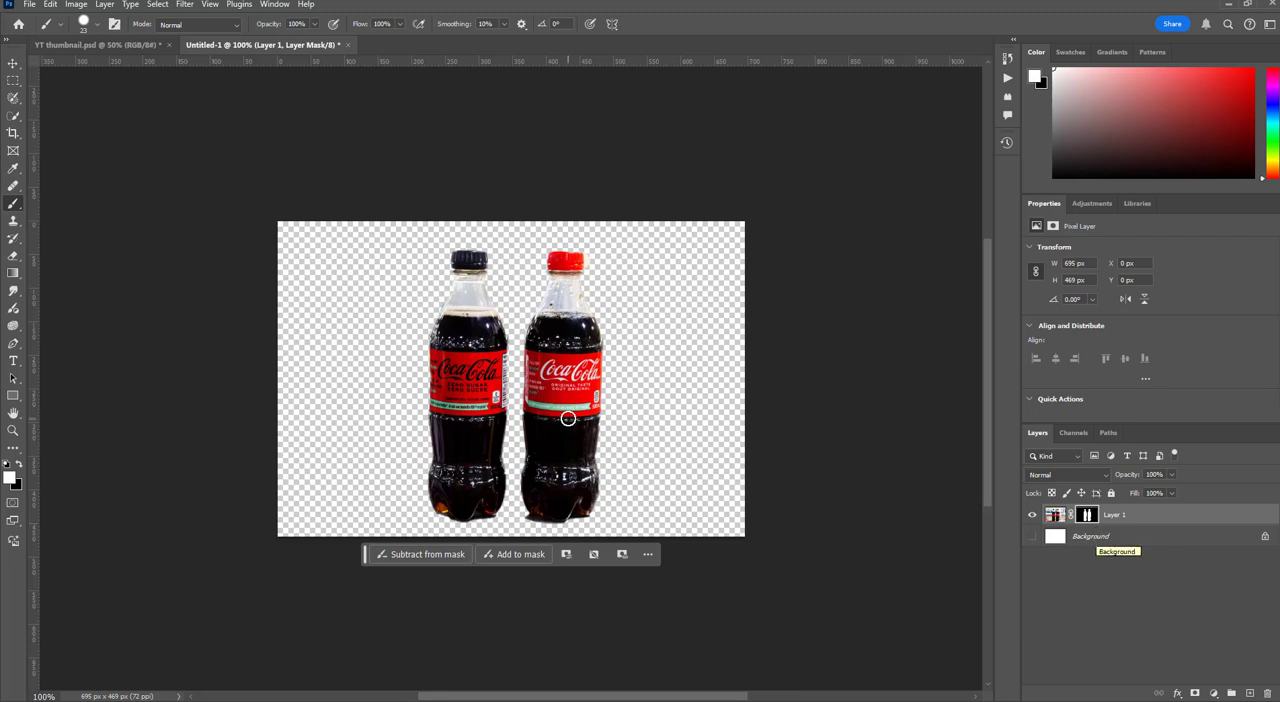
Move Layer 1 with its linked mask to X 8 px, Y 0 px, and show the Background layer
left_click(13, 64)
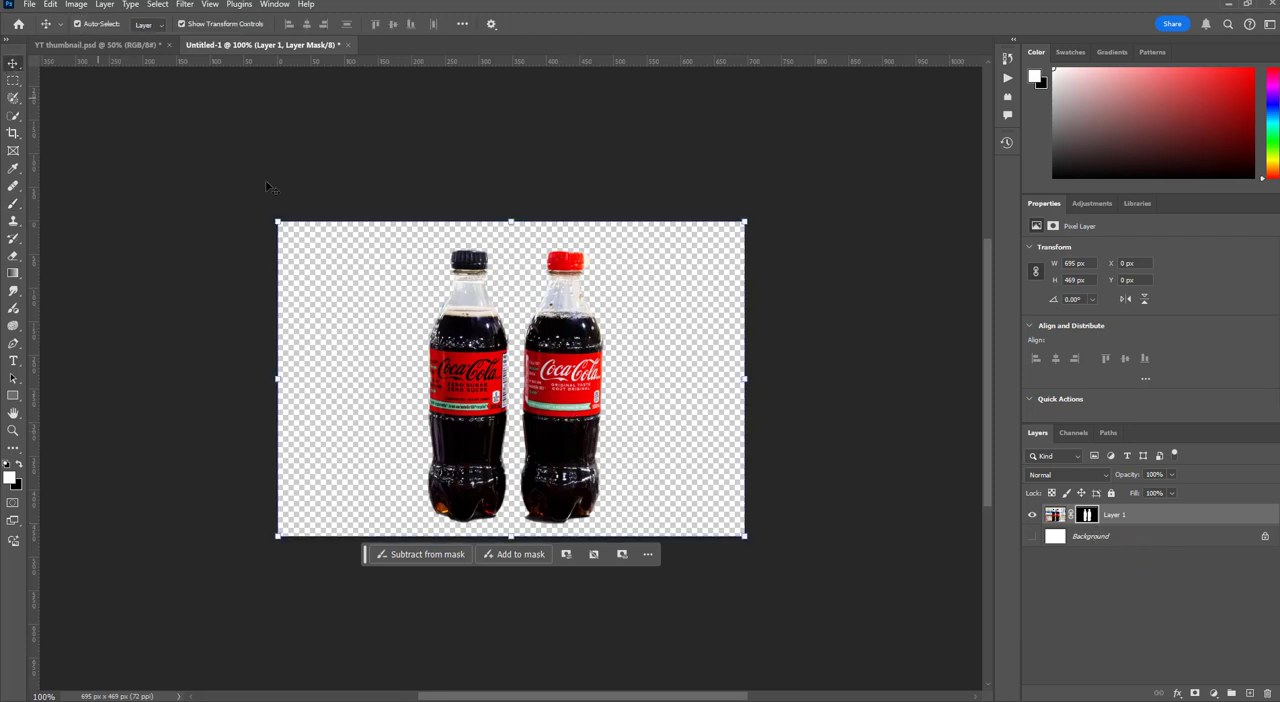
left_click_drag(580, 420, 554, 416)
left_click(1055, 516)
left_click(1032, 537)
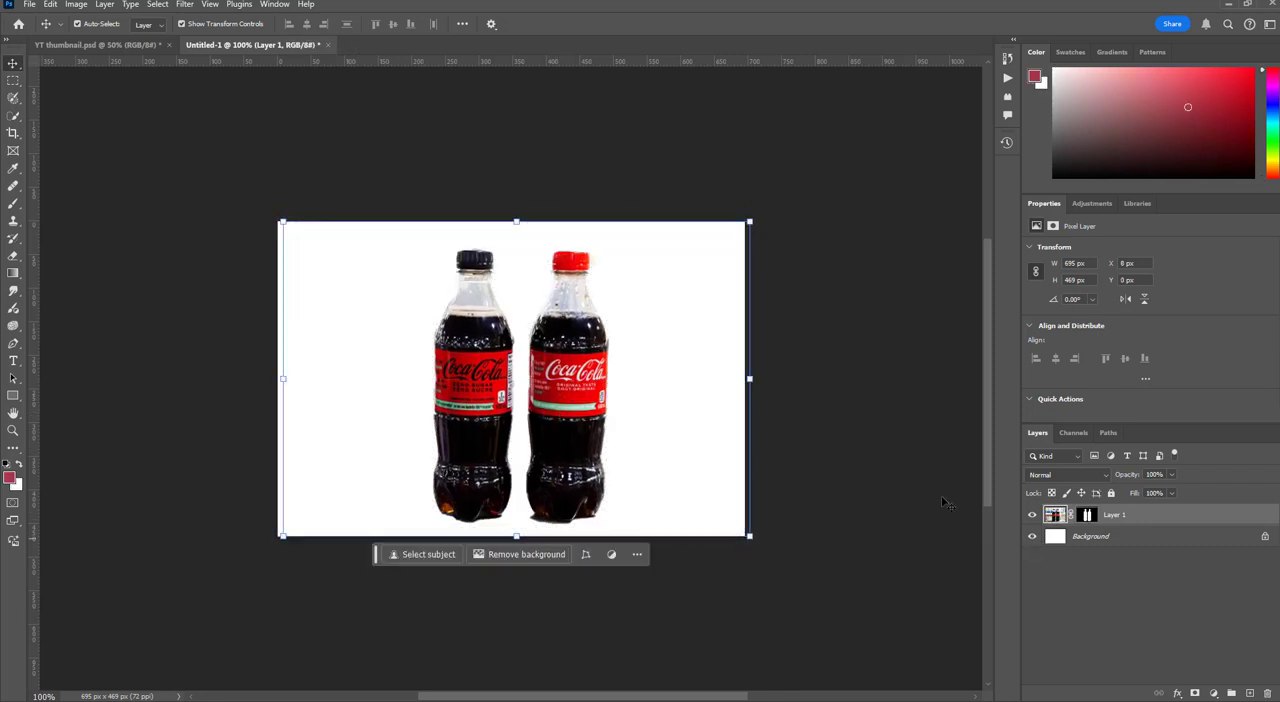
Try repositioning the bottles together with their linked mask, and undo the move
left_click_drag(642, 390, 597, 386)
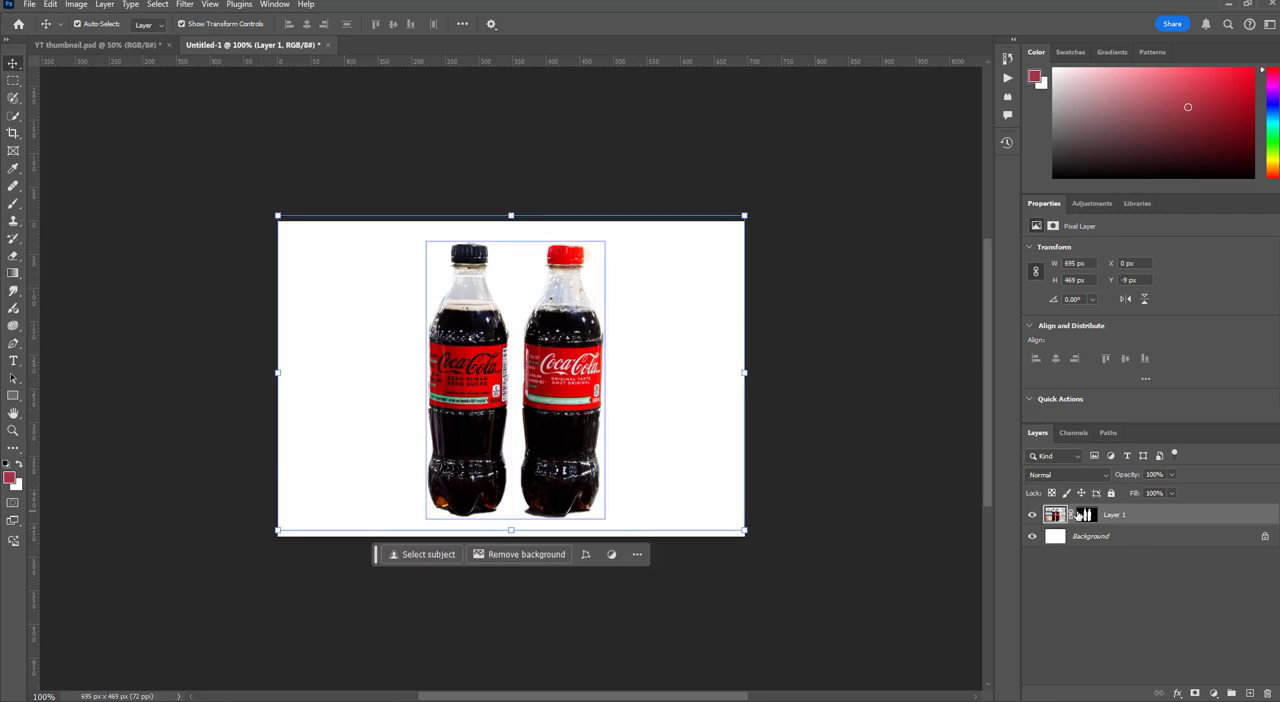
key("ctrl+z")
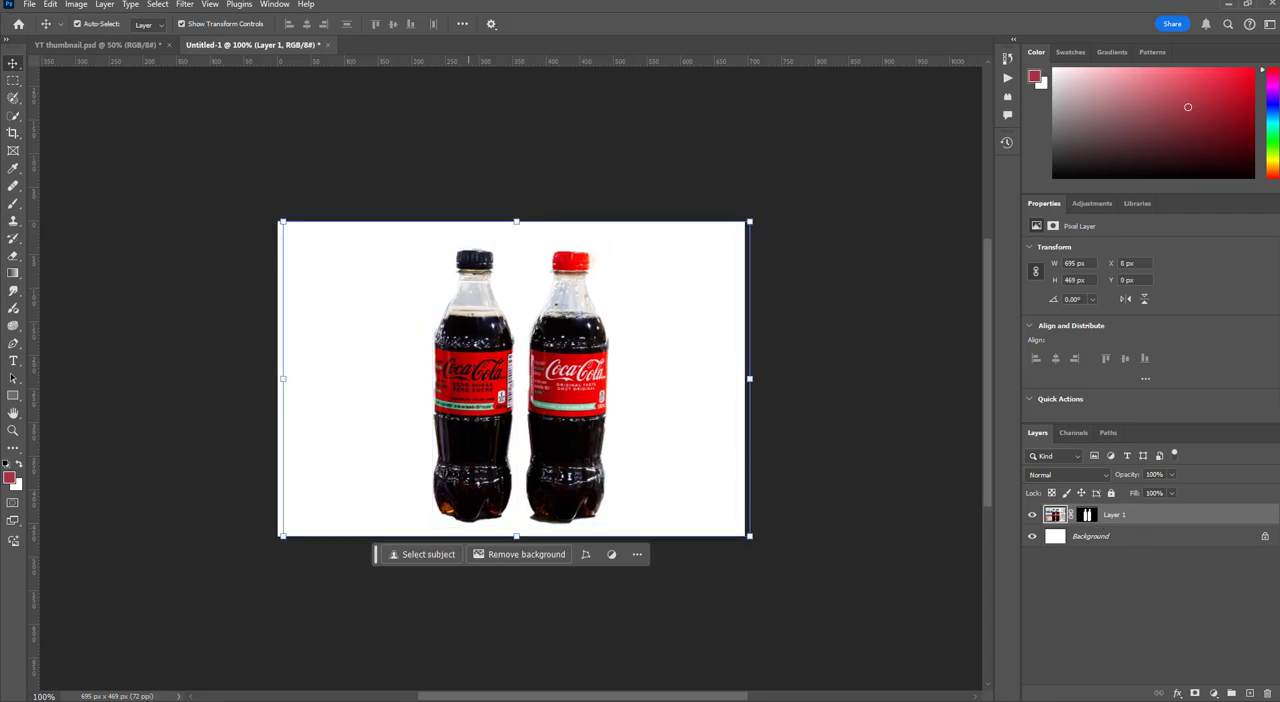
key("alt+Tab")
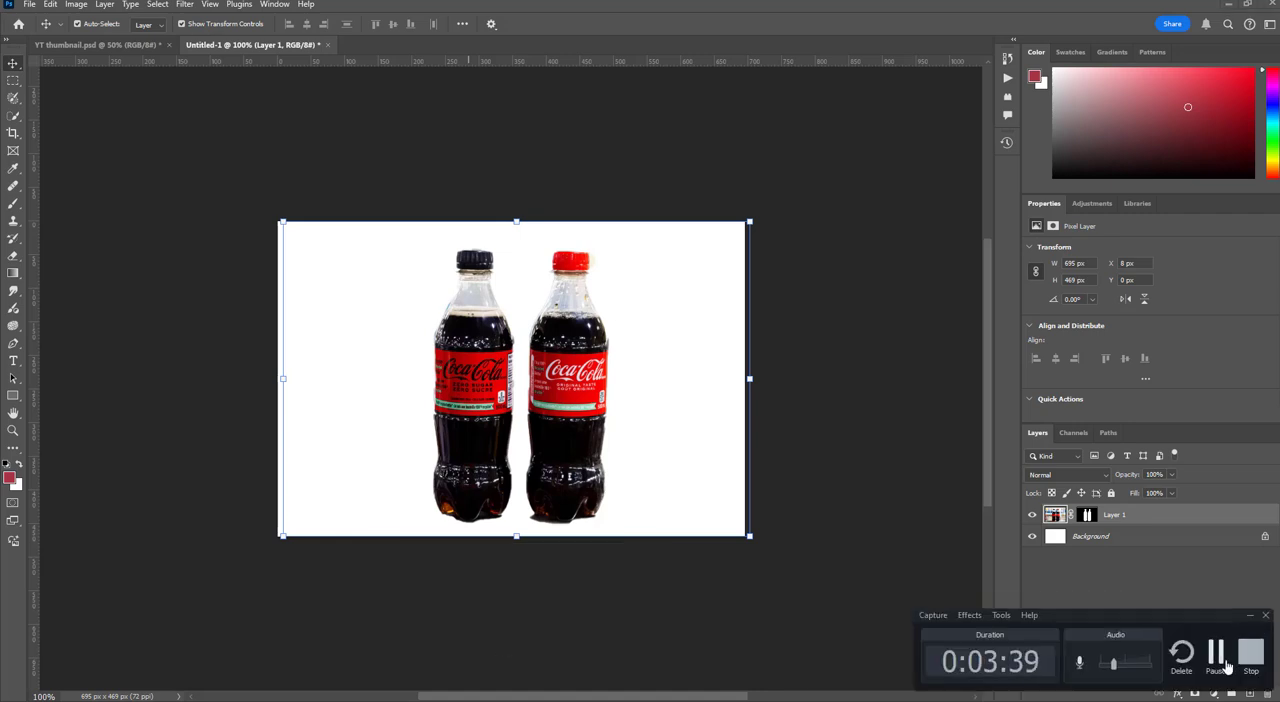
left_click(1227, 667)
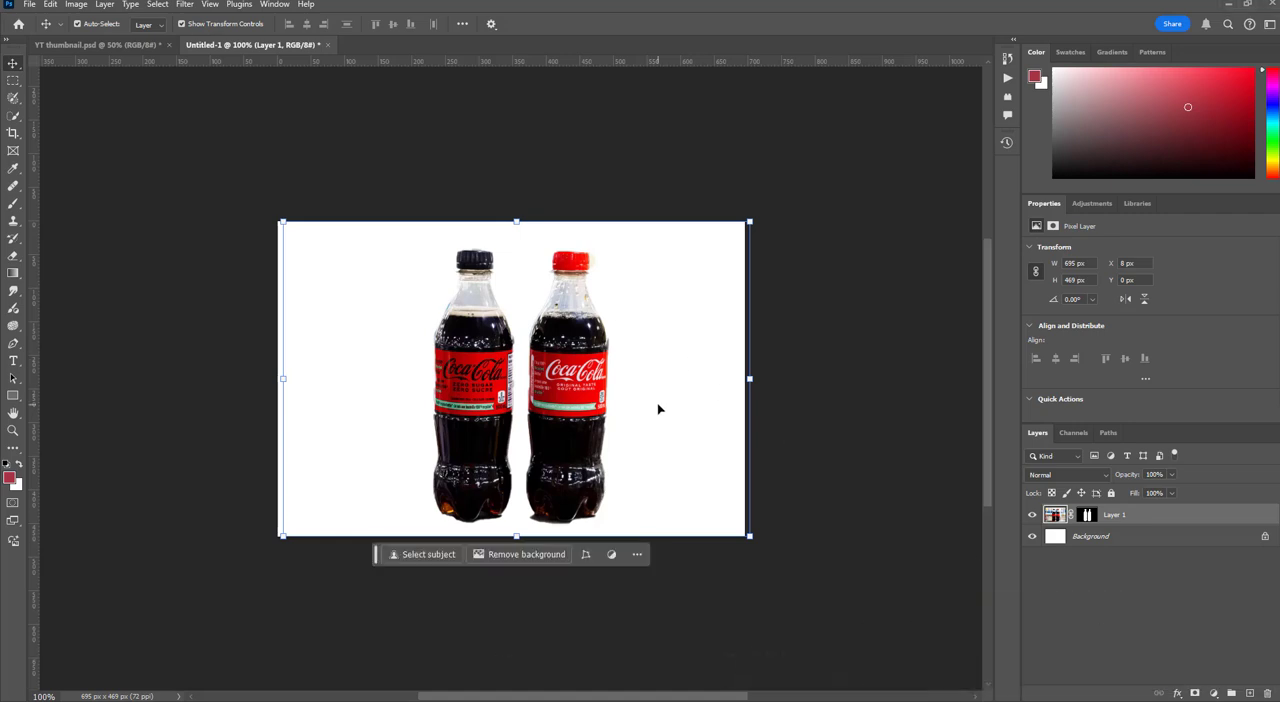
left_click_drag(658, 409, 634, 409)
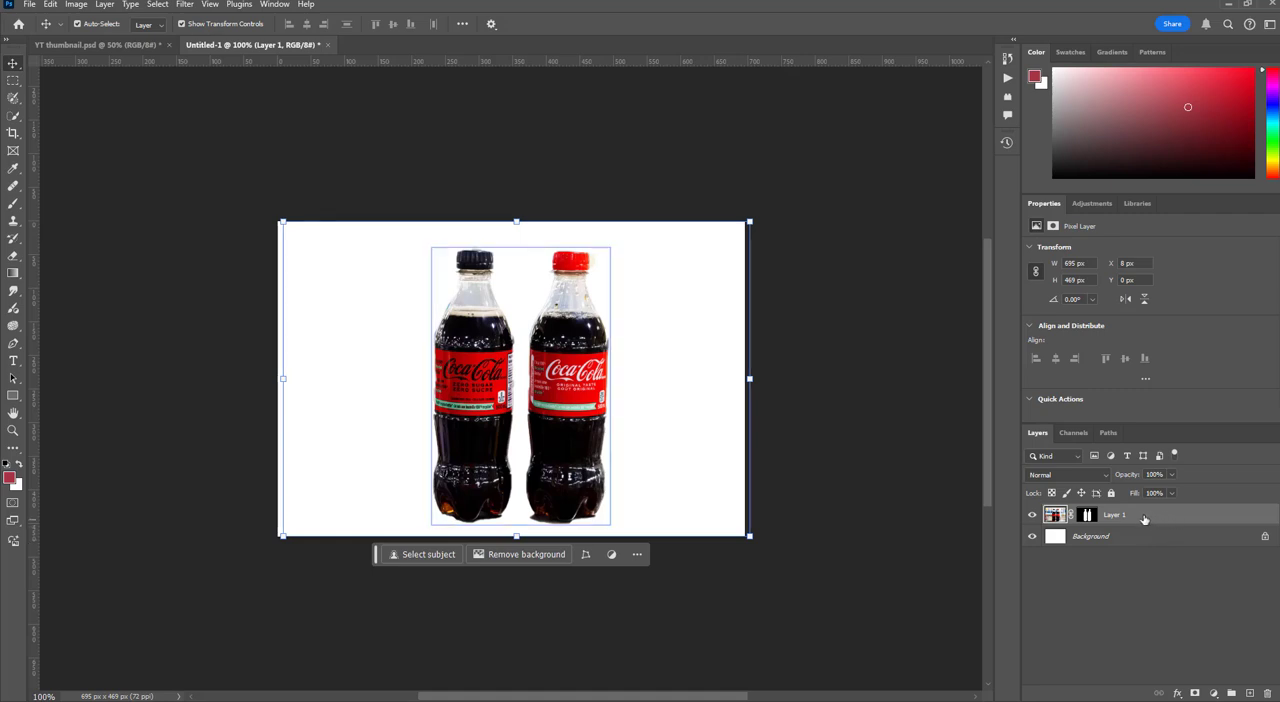
left_click_drag(1175, 522, 1231, 693)
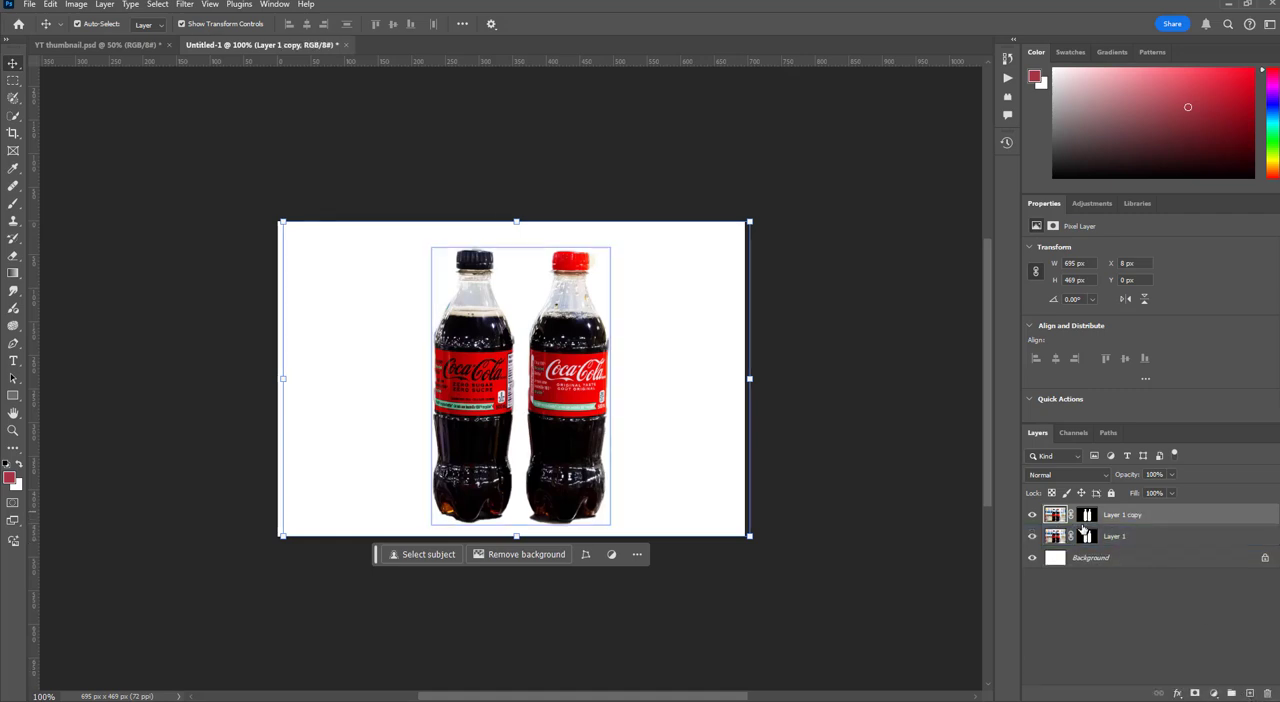
left_click(1267, 693)
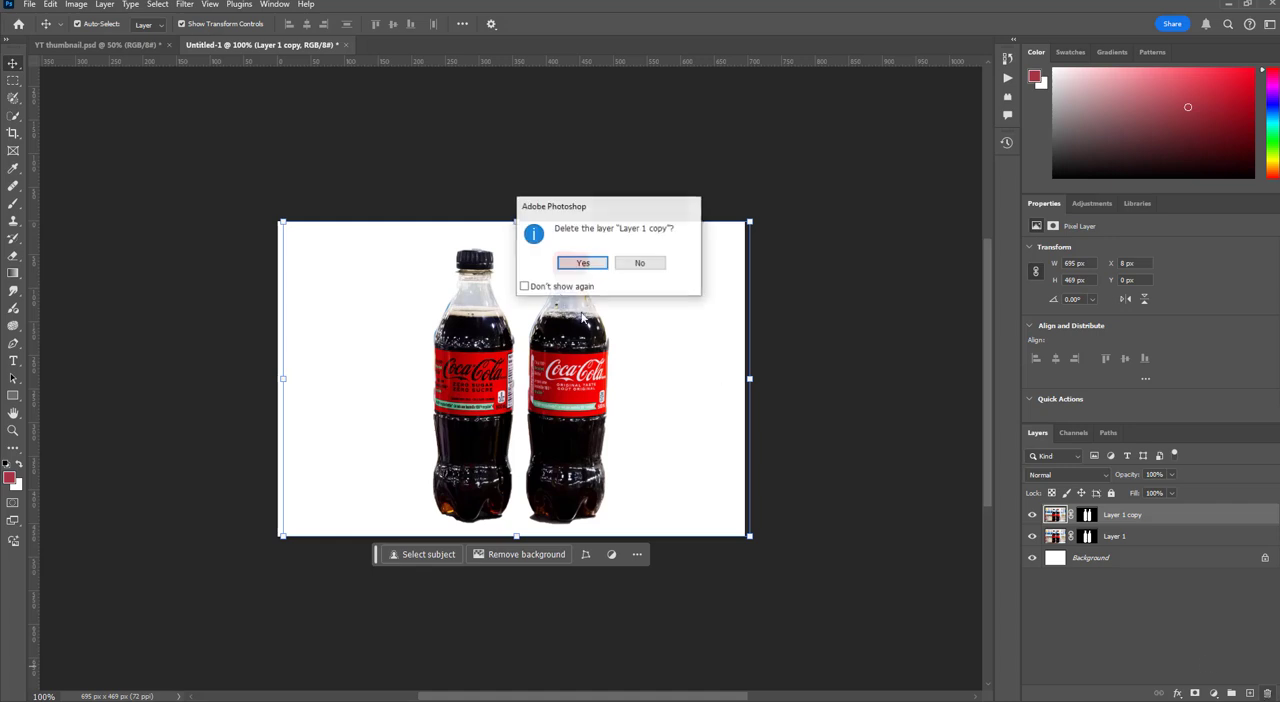
left_click(582, 265)
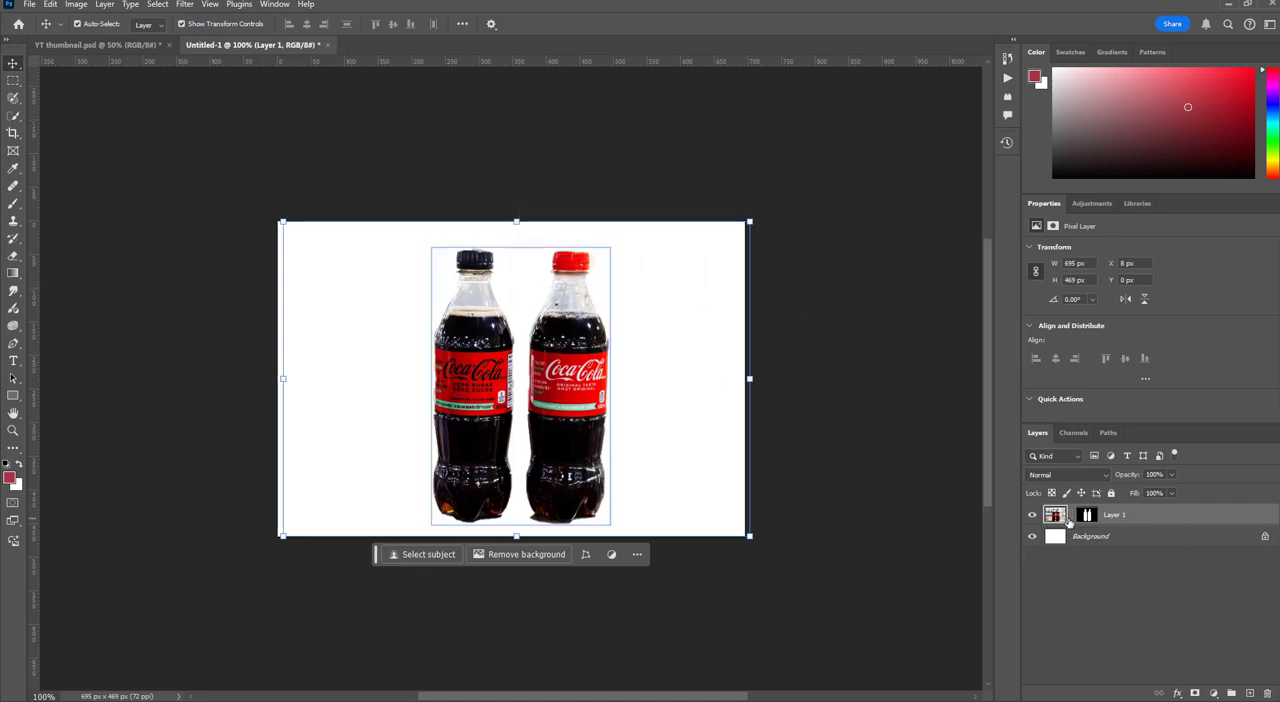
Remove Layer 1's mask while applying it to the layer, and deselect the layer
left_click(1086, 515)
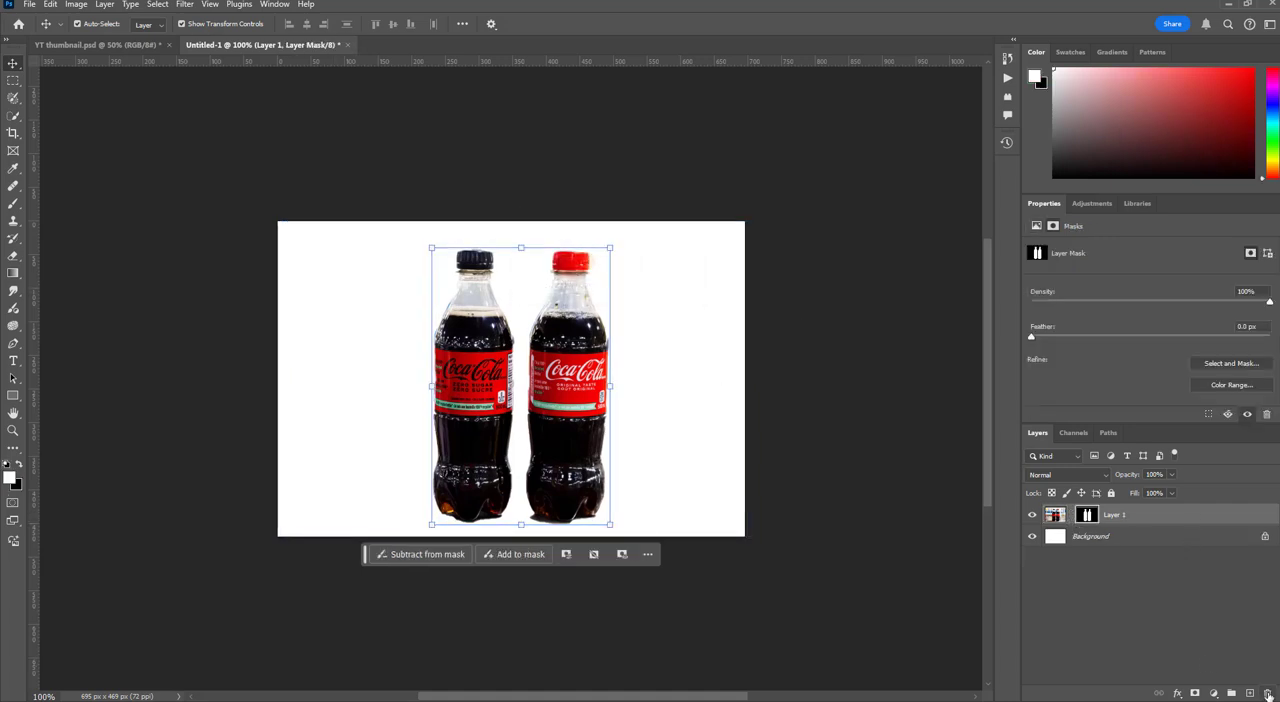
left_click(1267, 693)
left_click(572, 263)
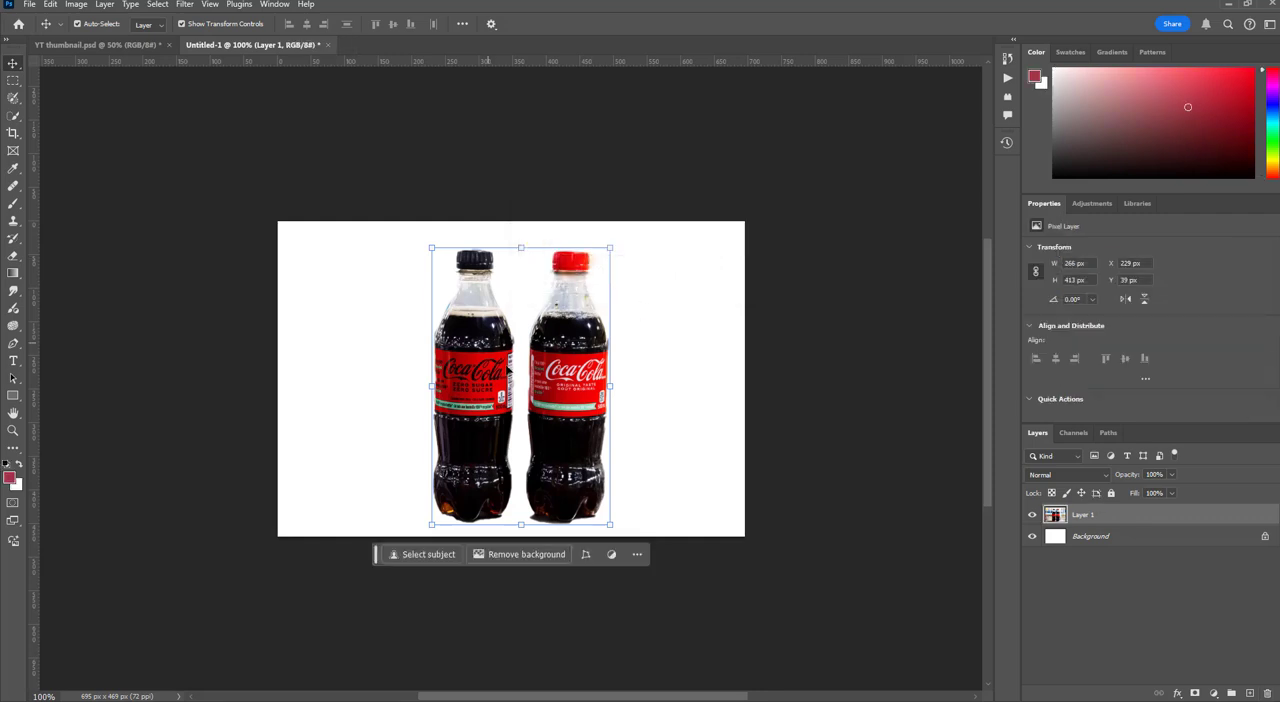
left_click(825, 396)
Copy the black-capped bottle from Layer 1 to a new layer using a rectangular selection about 164 by 443 px
left_click(14, 81)
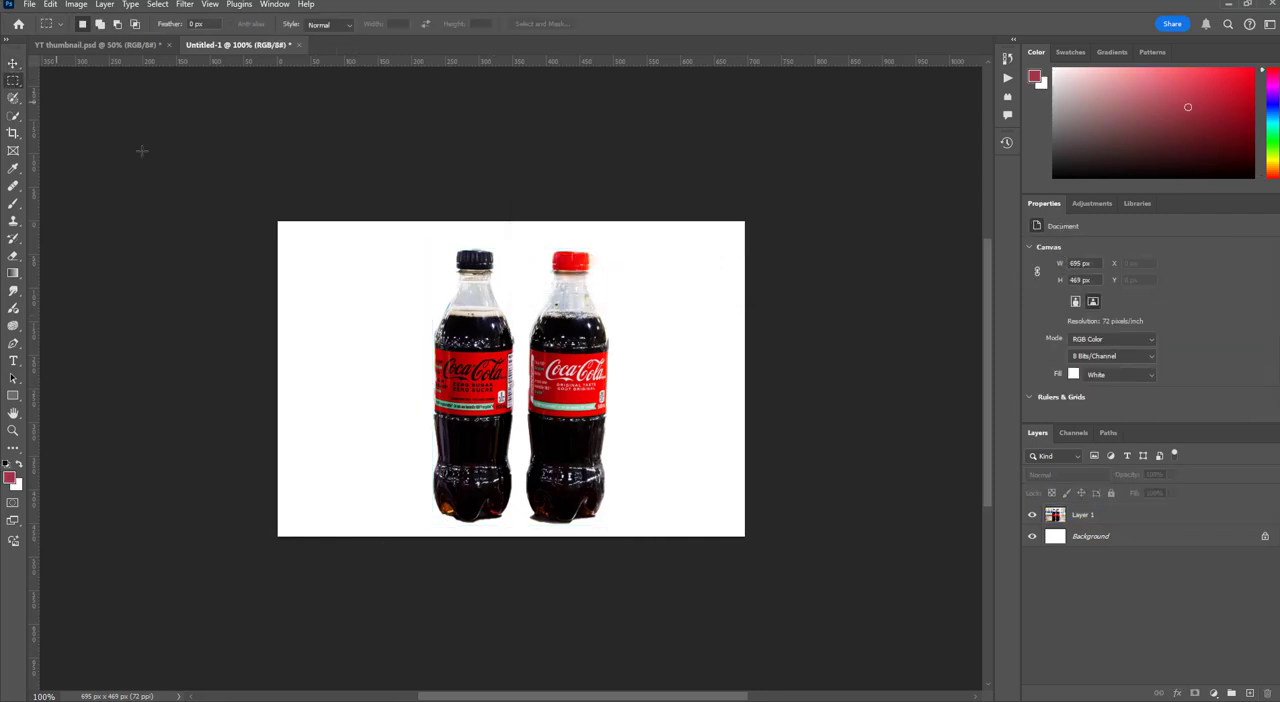
left_click_drag(414, 240, 521, 537)
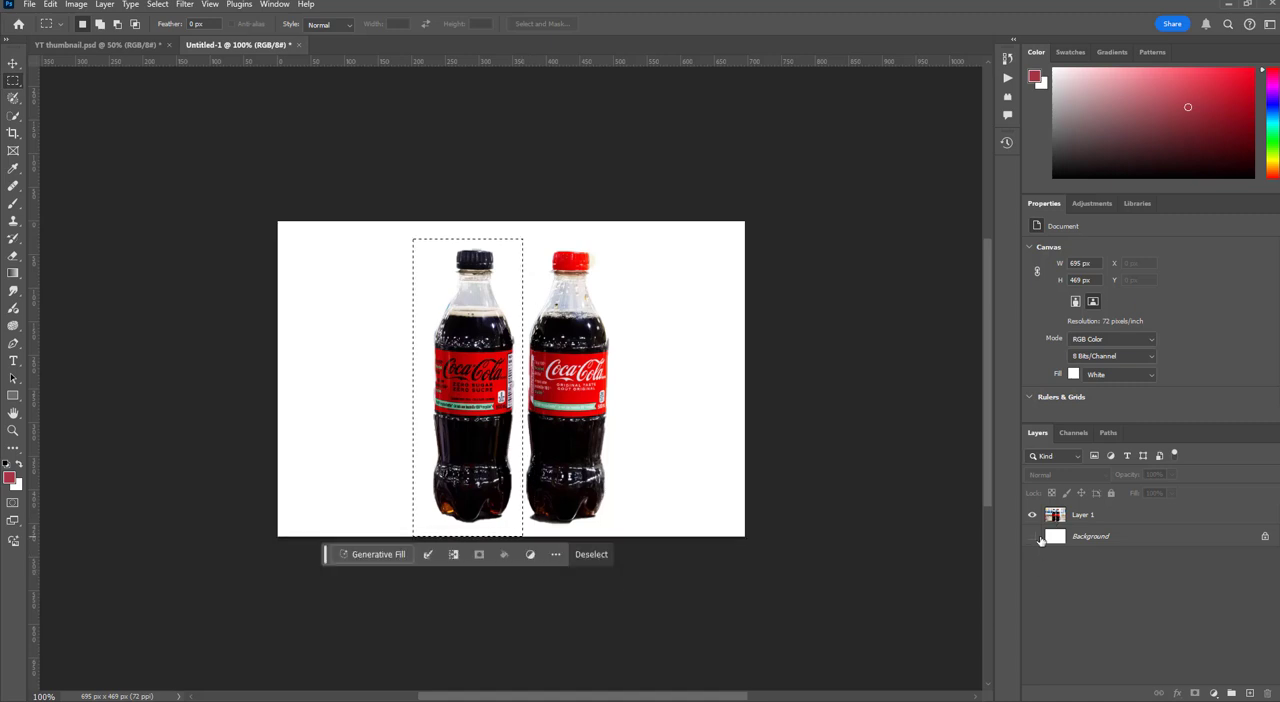
left_click(1032, 537)
left_click(1032, 537)
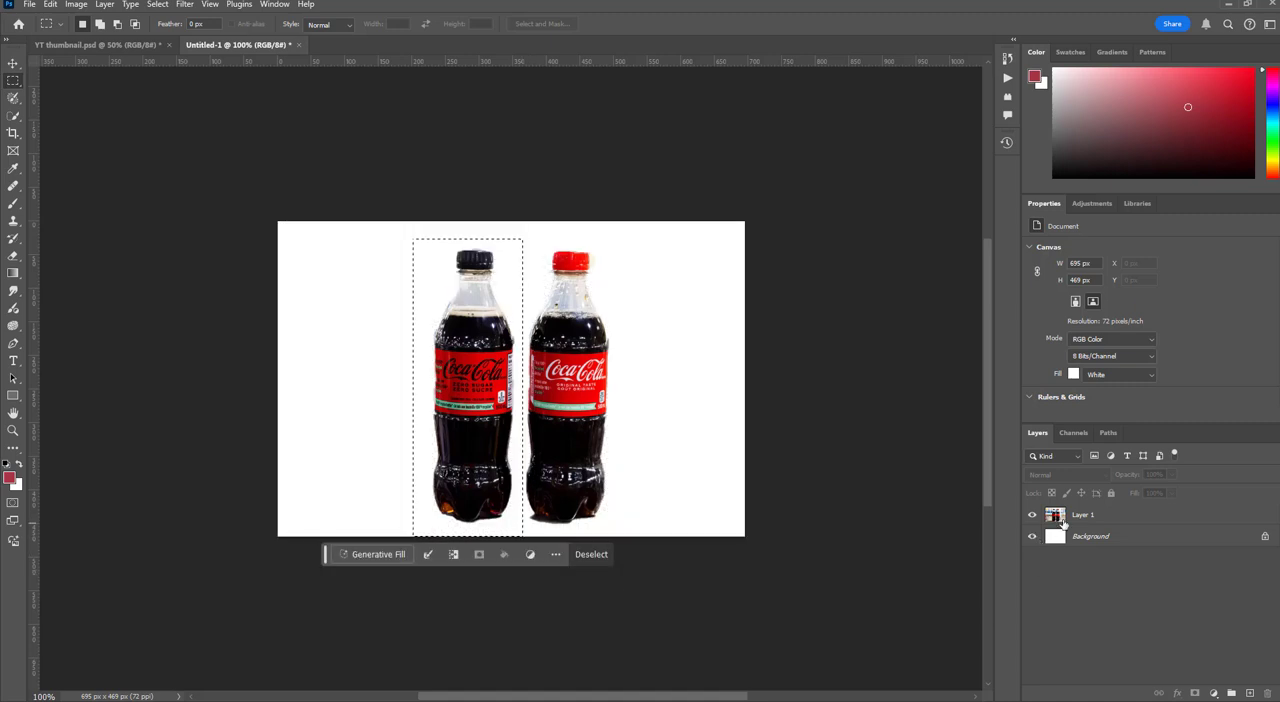
key("ctrl+j")
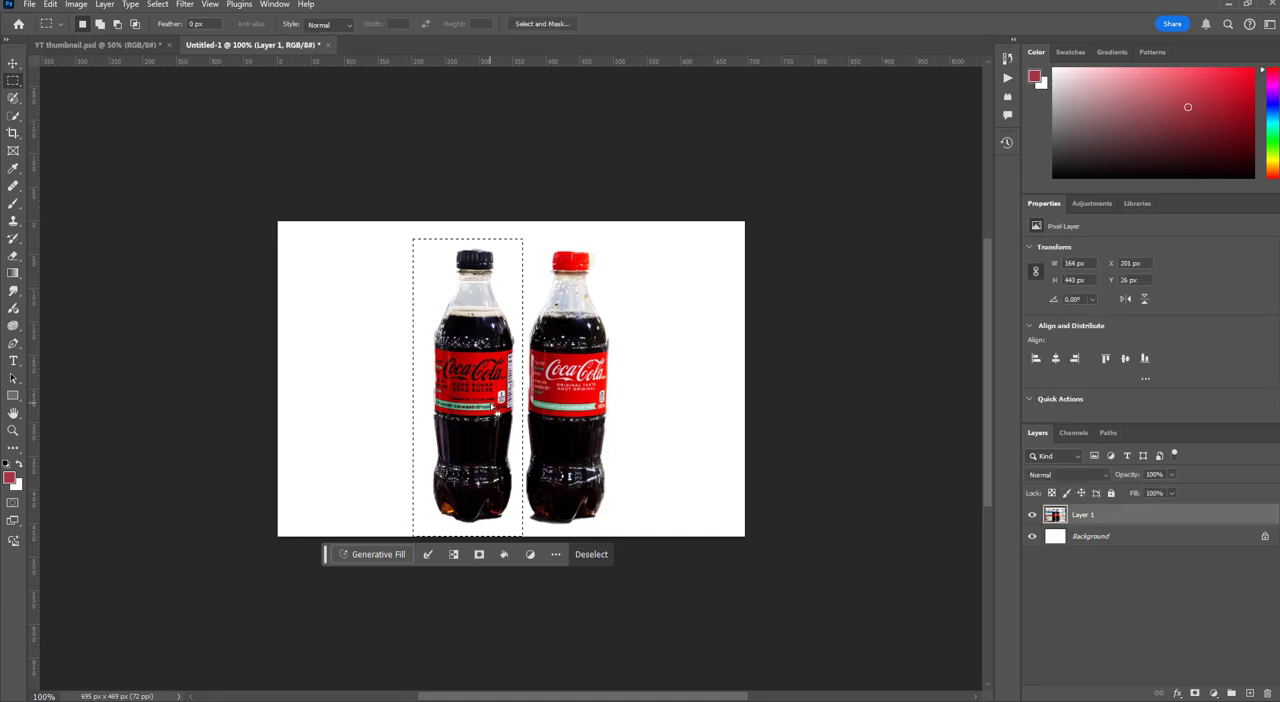
Move the copied bottle beside the original at about X 96 px, Y 41 px, and place another copy on its left
key("v")
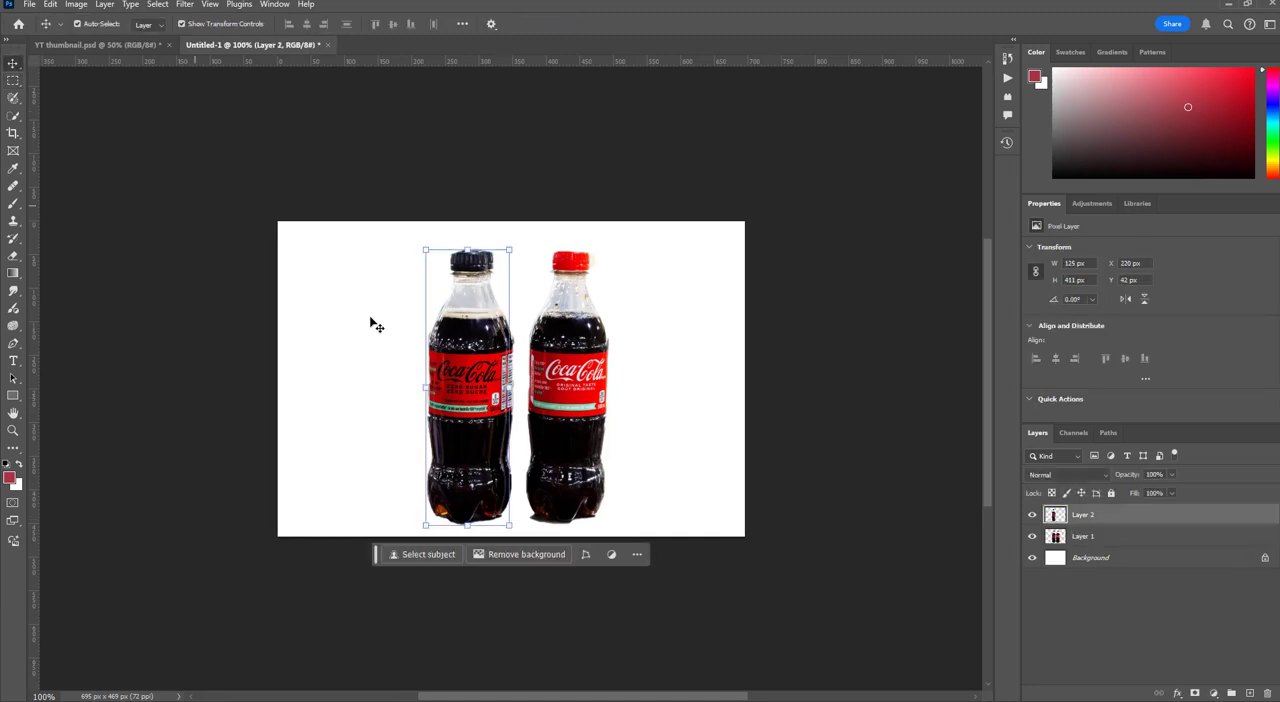
left_click_drag(476, 380, 392, 364)
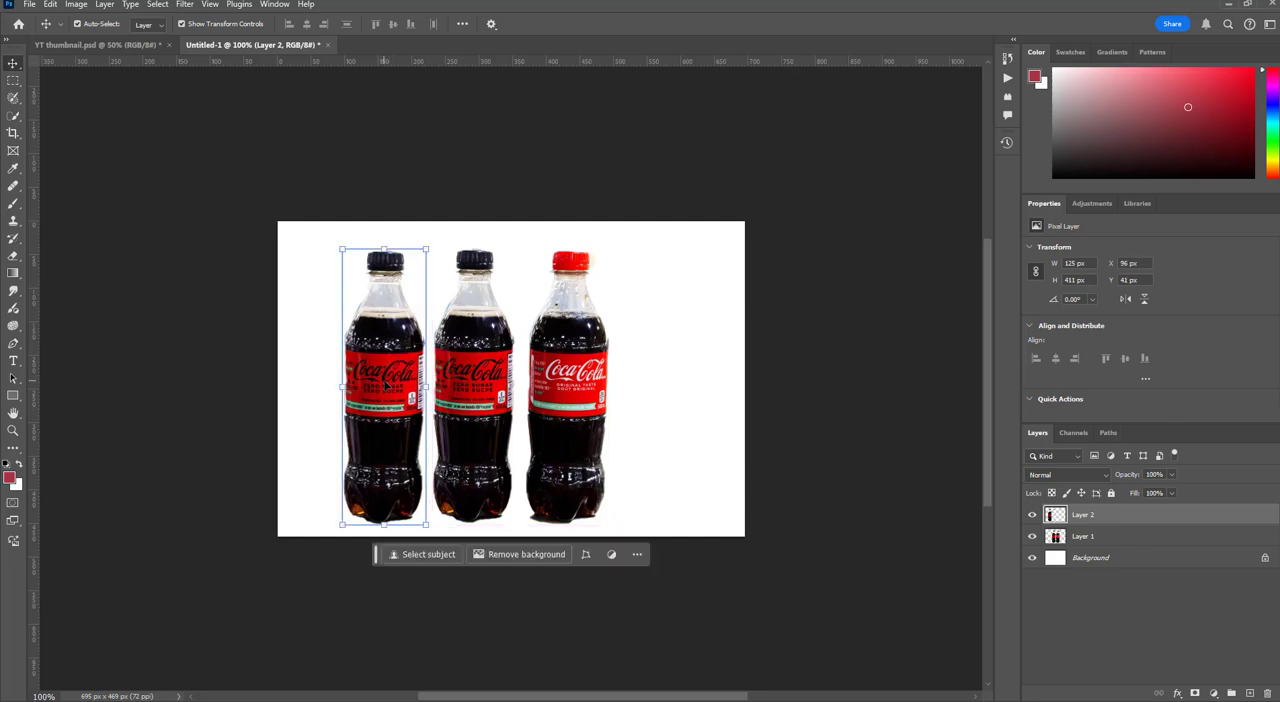
left_click_drag(385, 385, 303, 422)
Select all four bottles and shift them together to the right so the whole row fits on the canvas
left_click(737, 382)
left_click_drag(688, 238, 282, 512)
left_click_drag(482, 447, 546, 443)
left_click(765, 458)
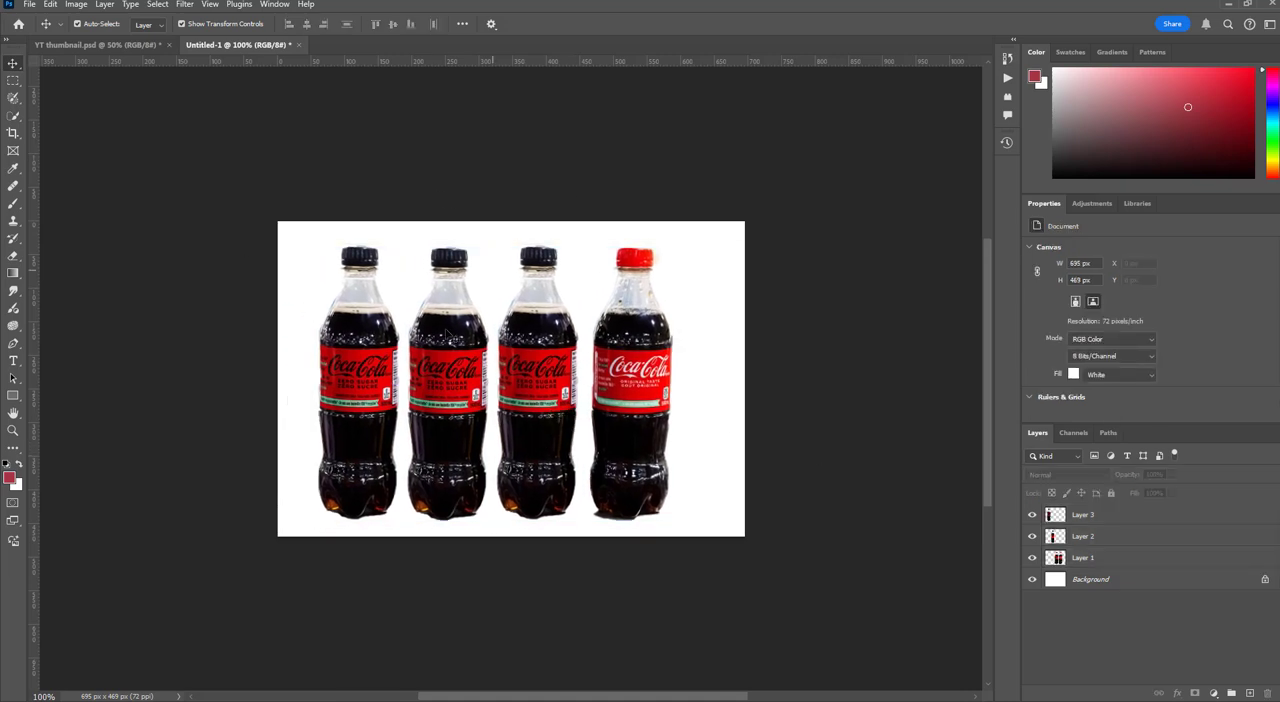
Merge Layer 1, Layer 2 and Layer 3 into one layer, and deselect it
left_click(1127, 561)
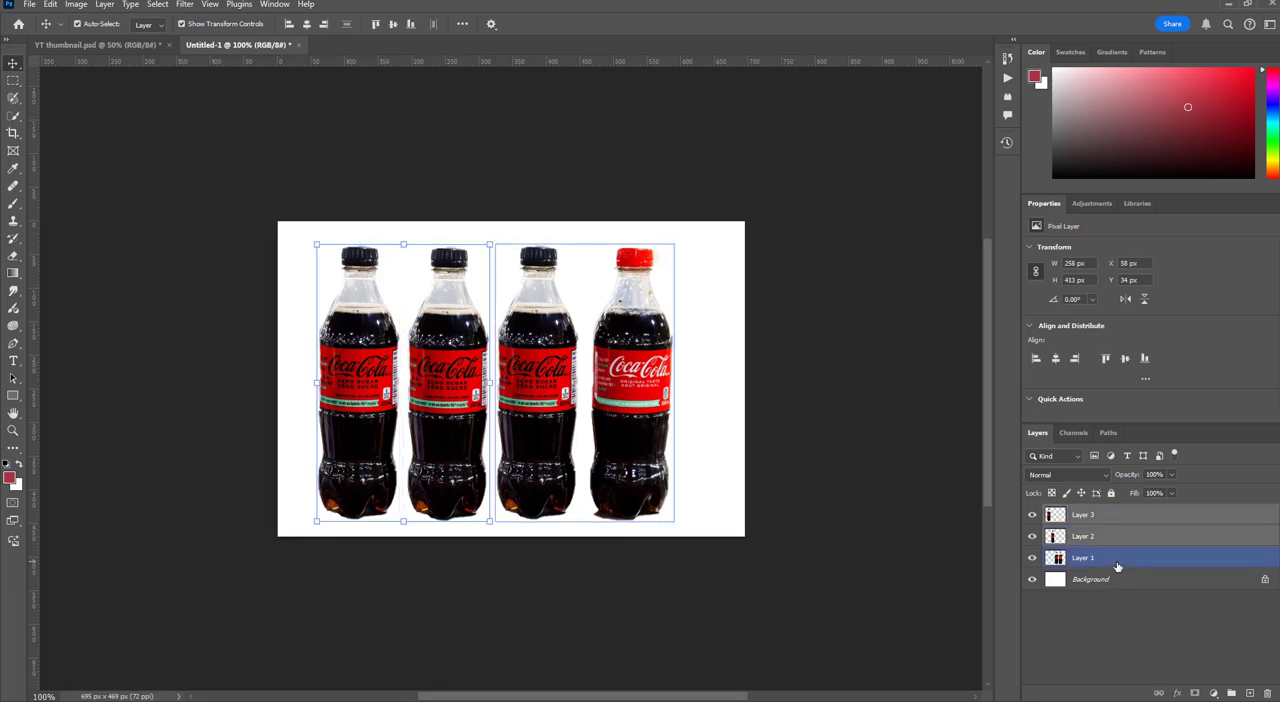
left_click(1118, 567, "ctrl")
key("ctrl+e")
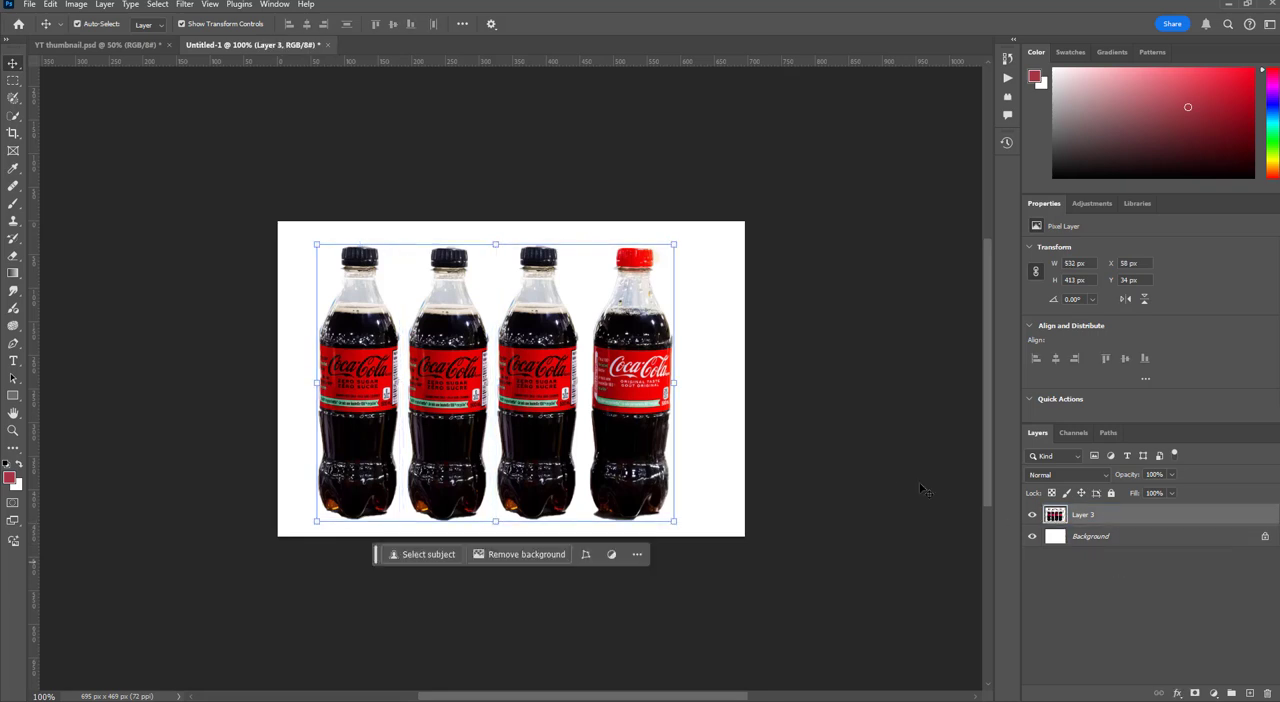
left_click(838, 451)
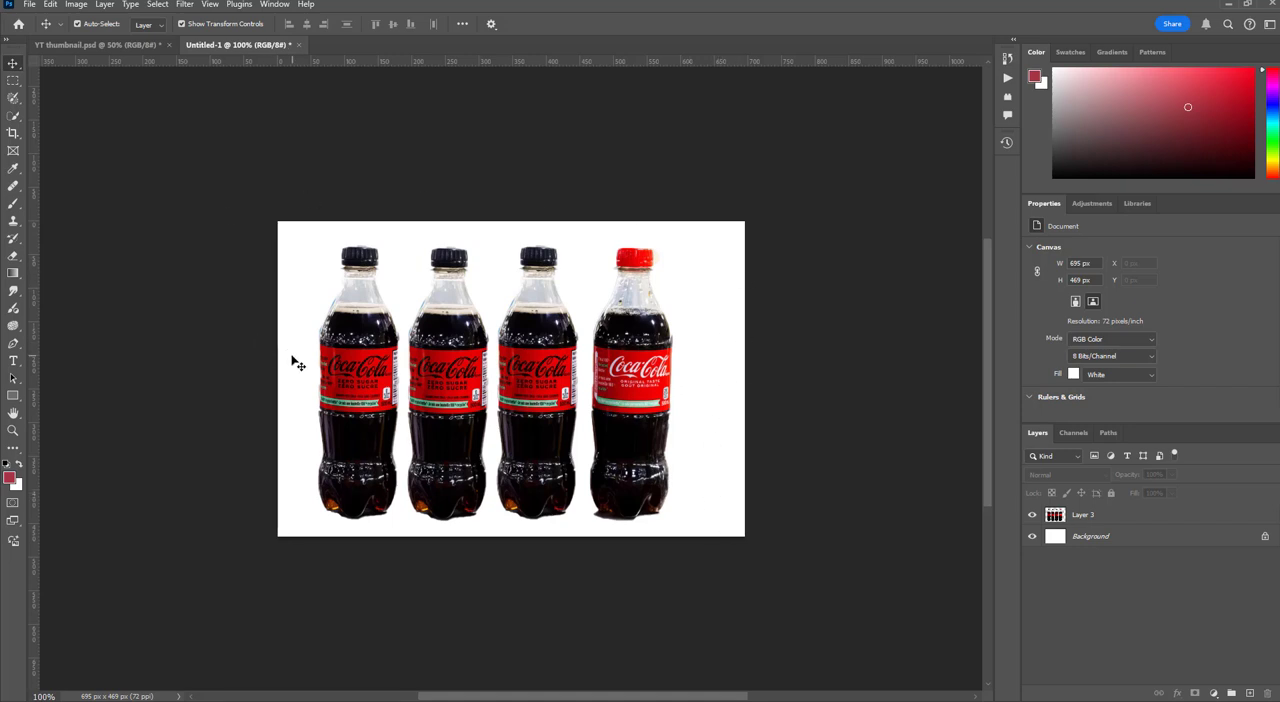
scroll(1157, 359, "down", 2)
scroll(1155, 371, "down", 3)
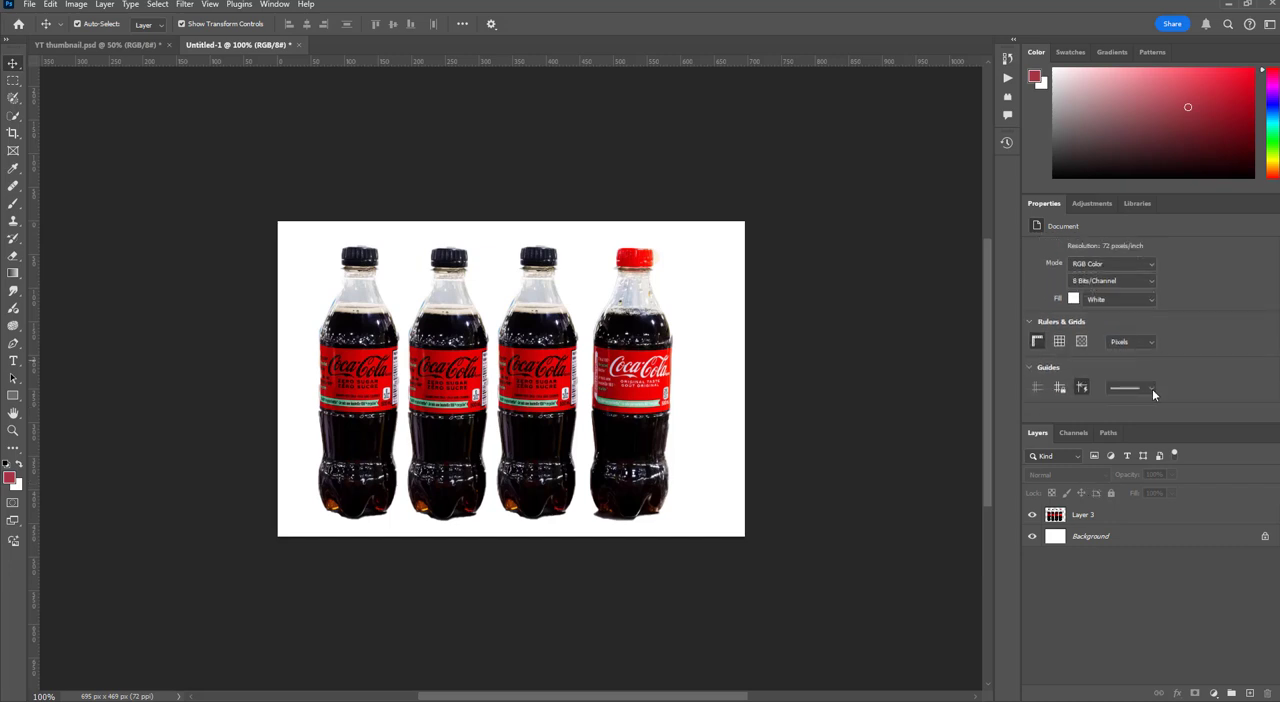
left_click(1110, 515)
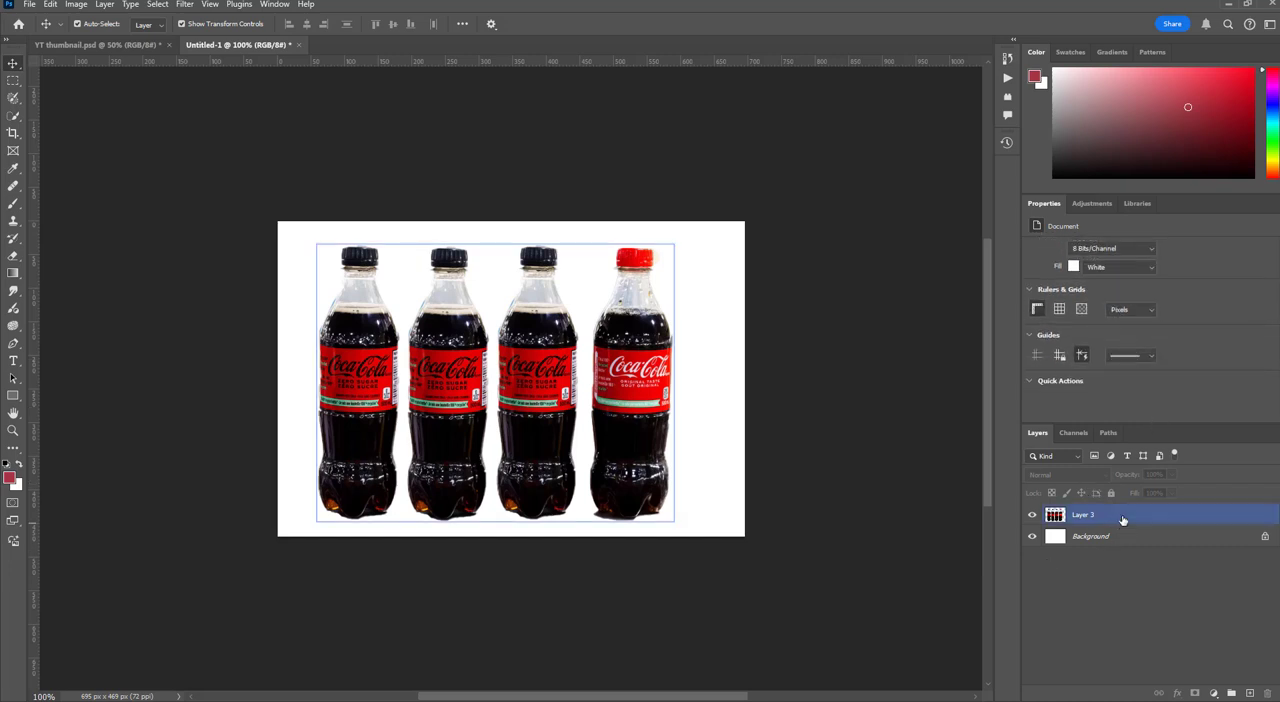
left_click(733, 372)
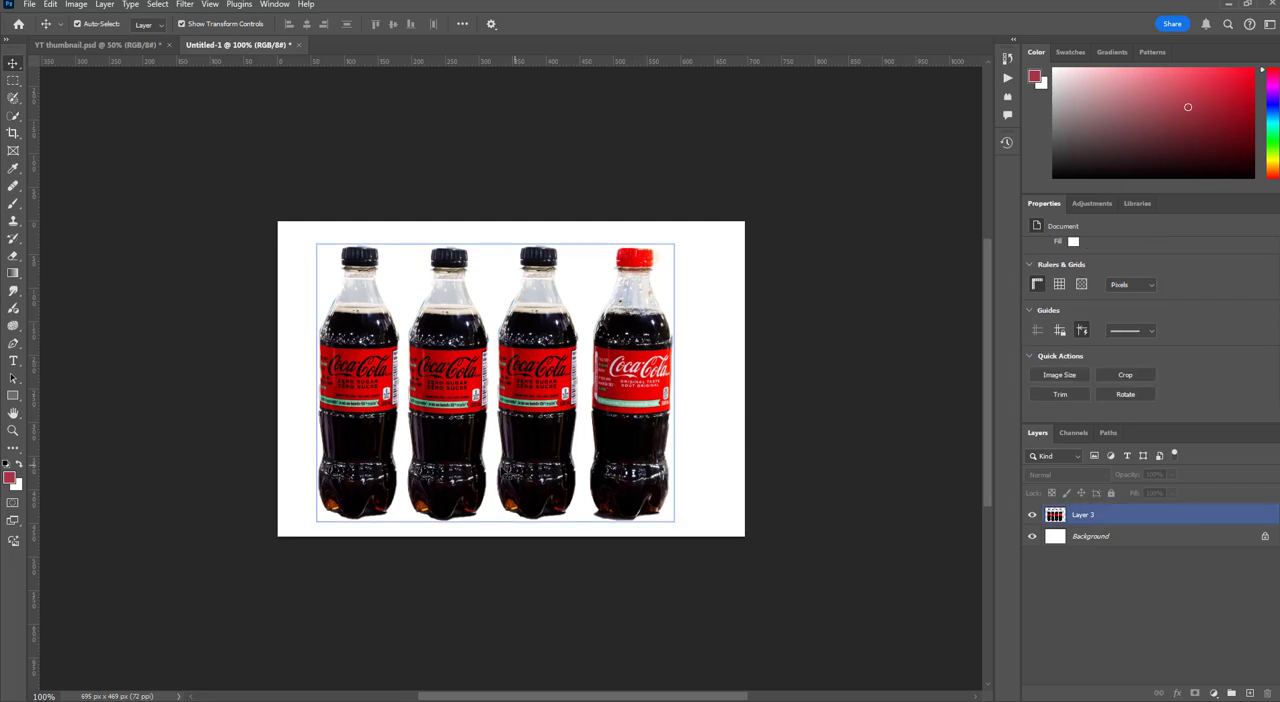
Move the merged row of four bottles slightly right and down, and deselect it
left_click_drag(519, 393, 527, 414)
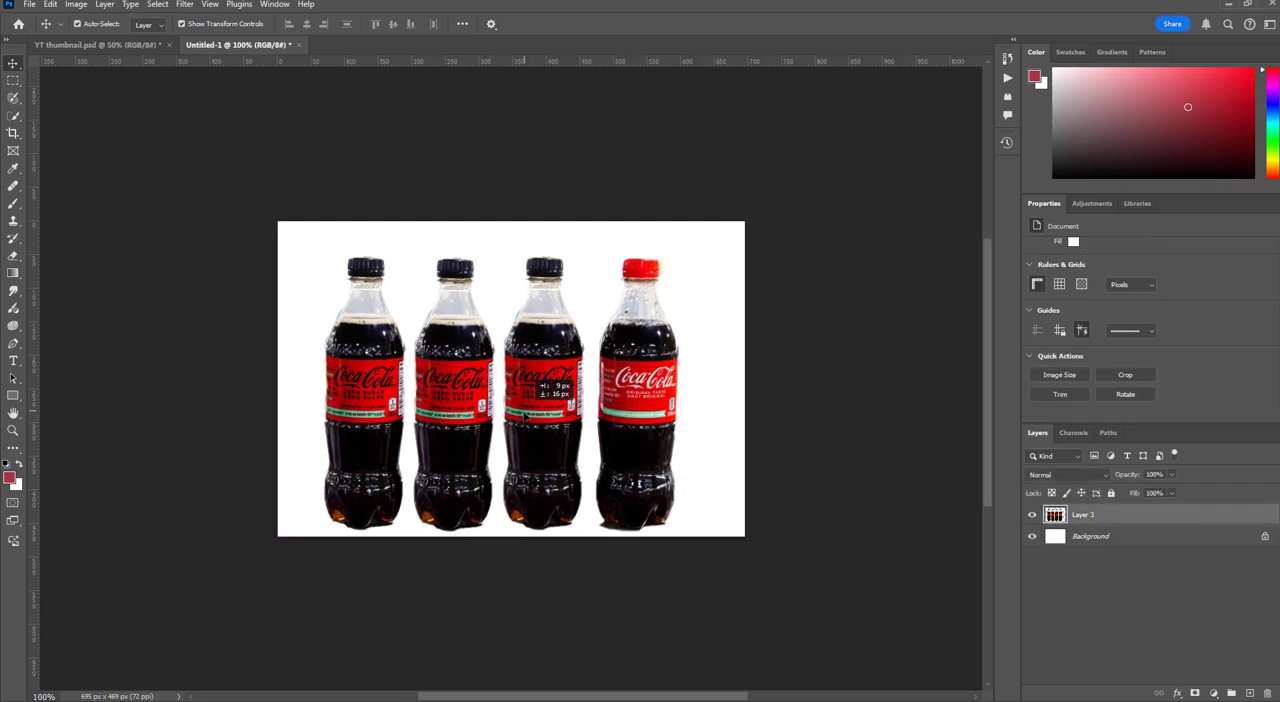
left_click(718, 471)
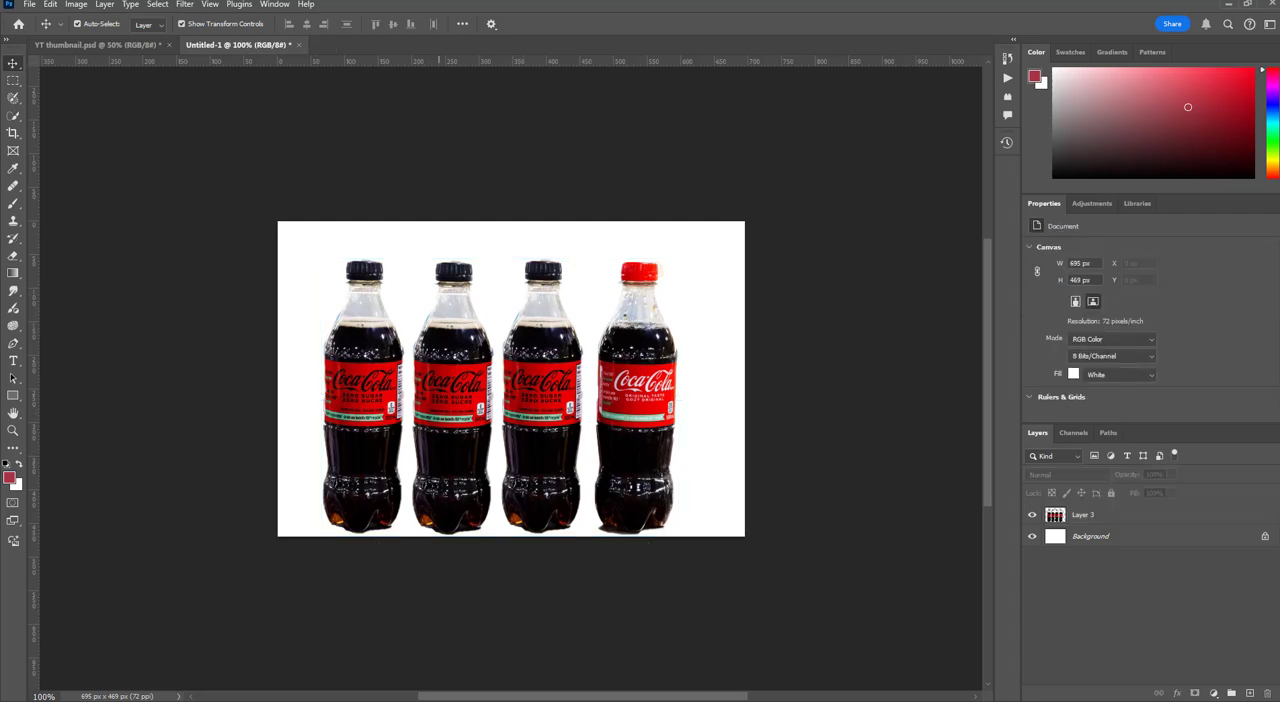
Open the Love Feast poster JPG and place it in the Untitled-1 document on a layer beneath the bottles
left_click(30, 5)
left_click(50, 29)
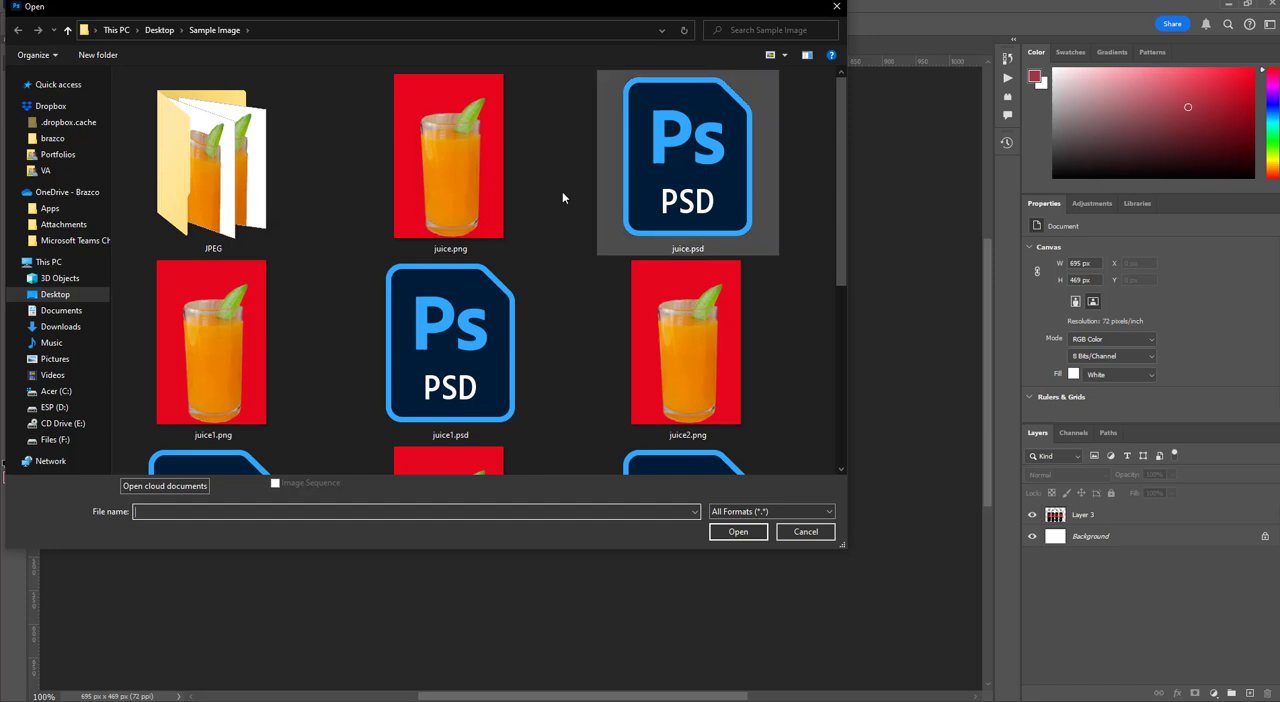
left_click(57, 296)
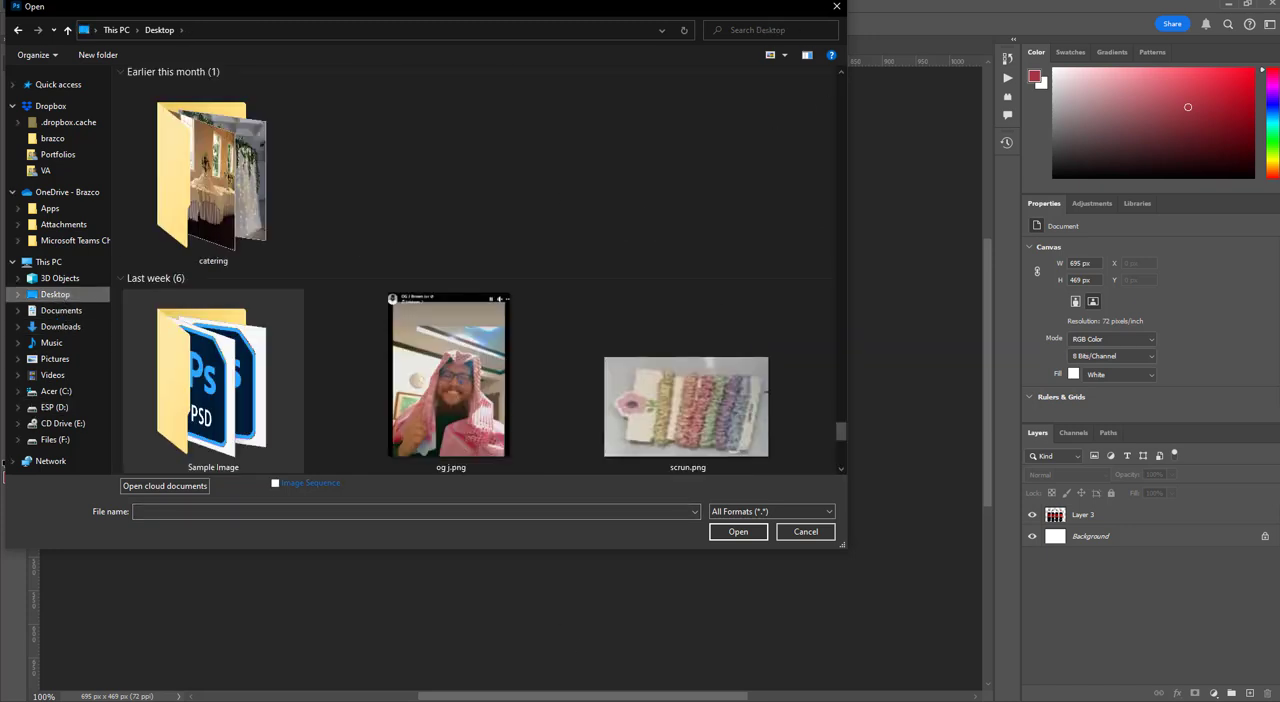
left_click(512, 700)
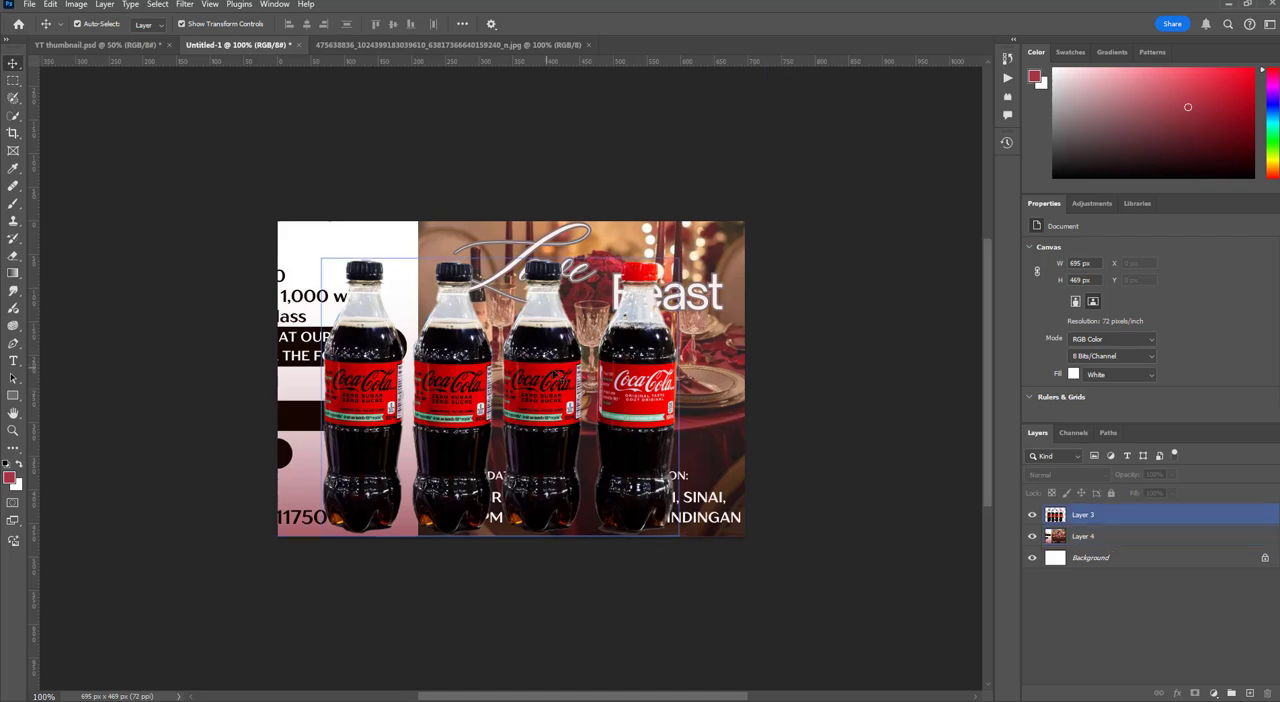
Move the bottle row over the poster about 17 px right and slightly up, and deselect it
left_click_drag(630, 403, 642, 395)
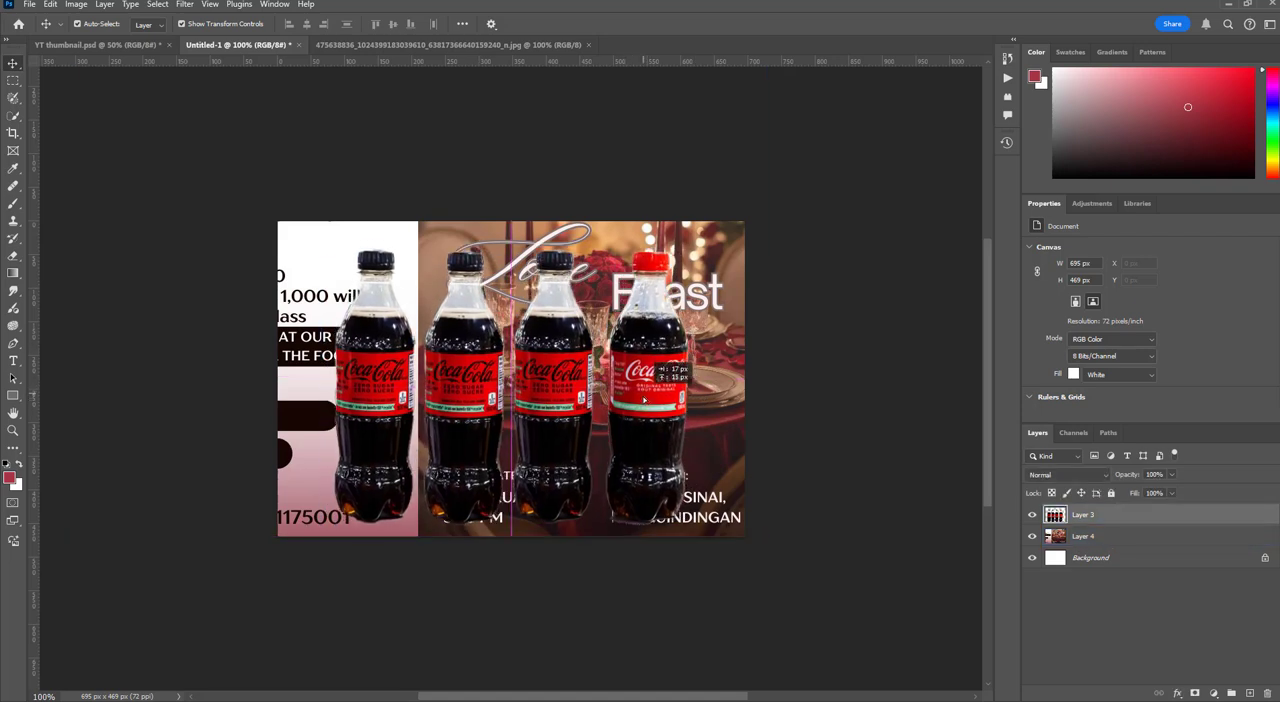
left_click(1133, 575)
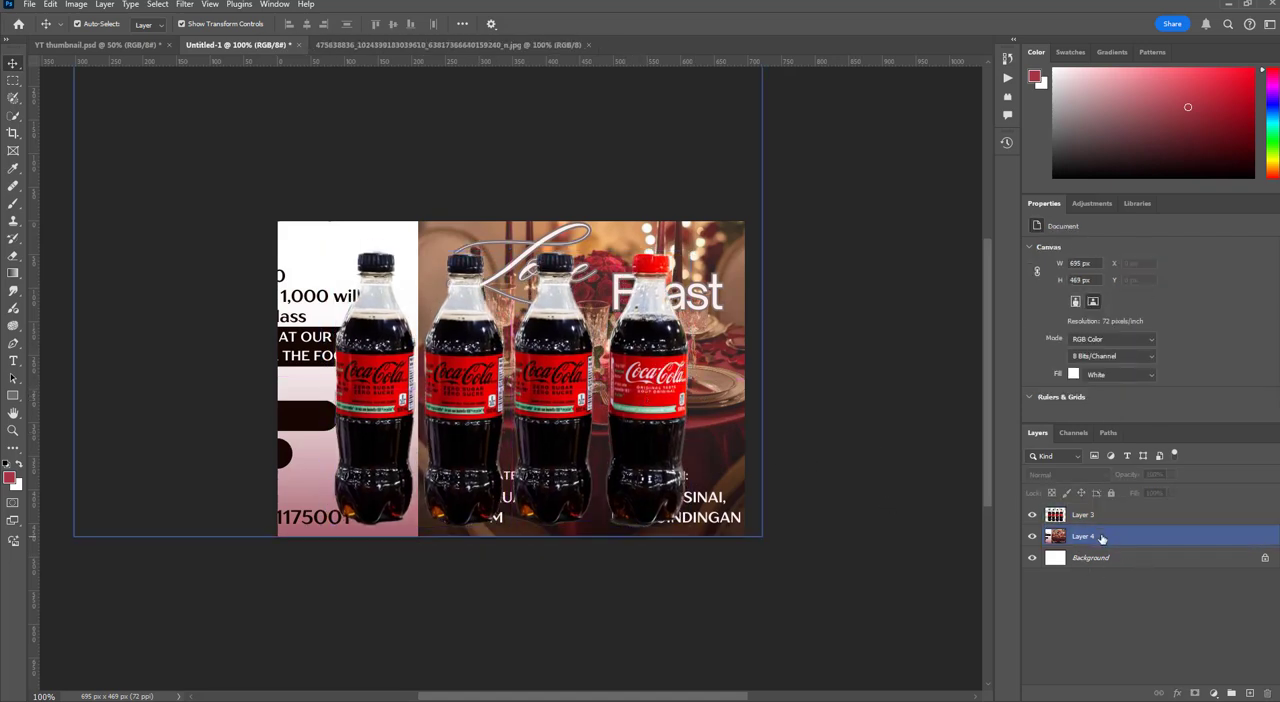
Merge Layer 3 and Layer 4 into one layer, and toggle its visibility off and on
left_click(1086, 536)
key("ctrl+w")
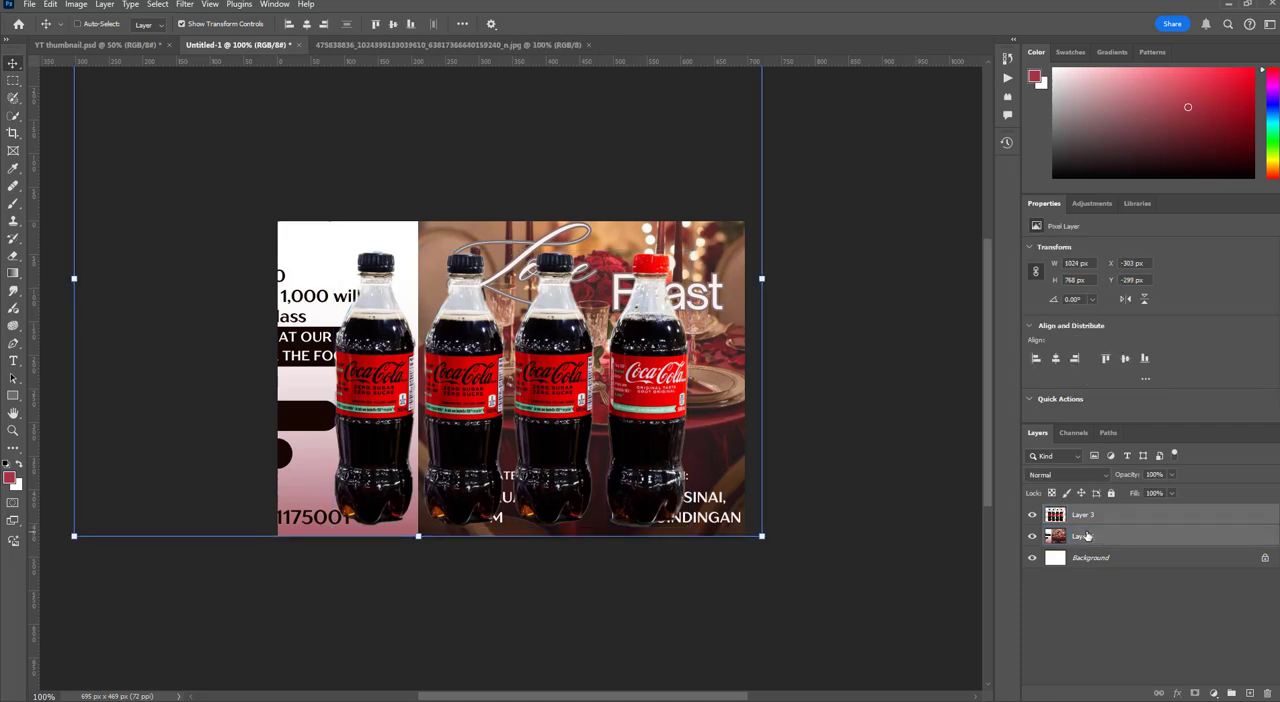
key("Escape")
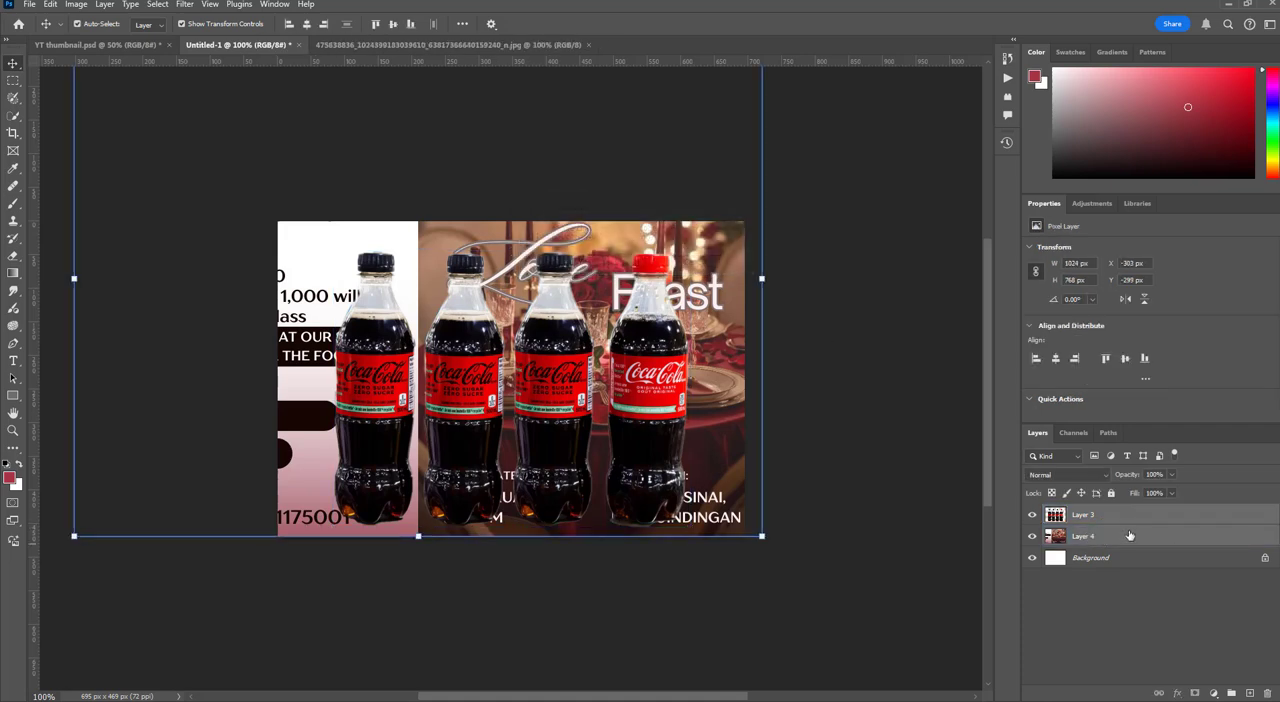
key("Delete")
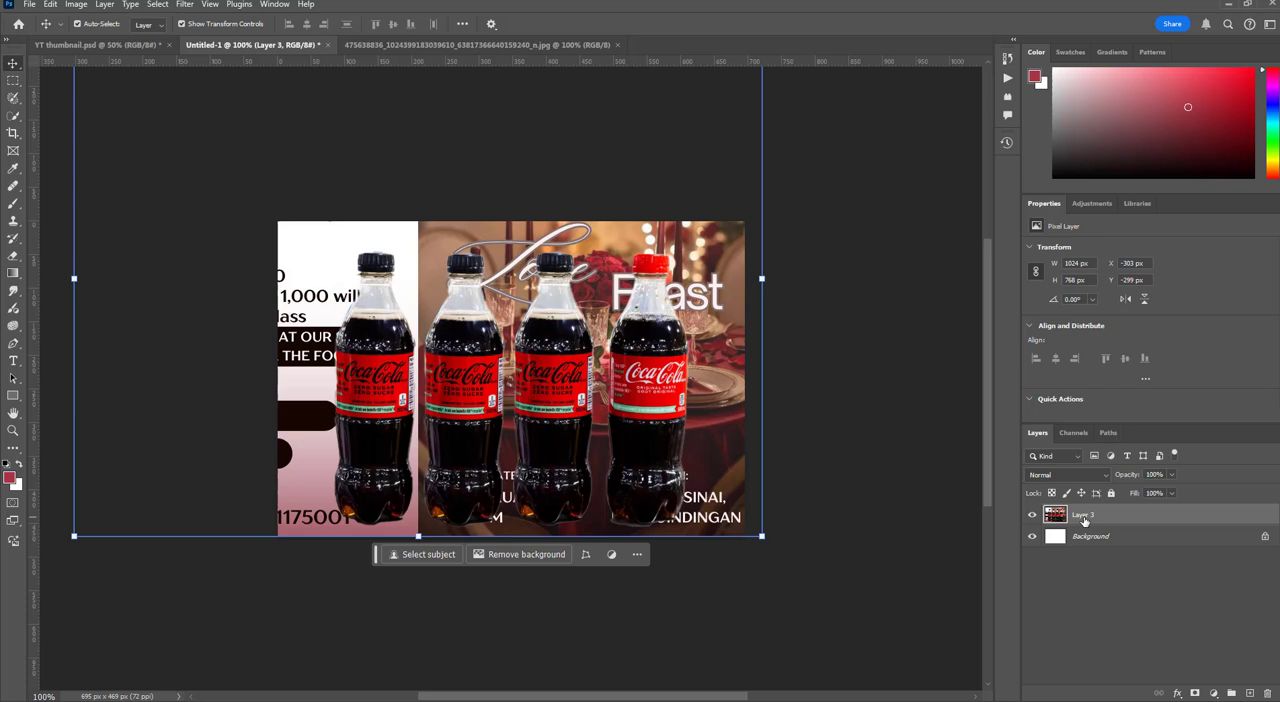
left_click(1033, 515)
left_click(1033, 515)
Try to isolate the bottles with Remove Background and Subtract from mask around the red-capped bottle, and undo it
scroll(1200, 373, "down", 3)
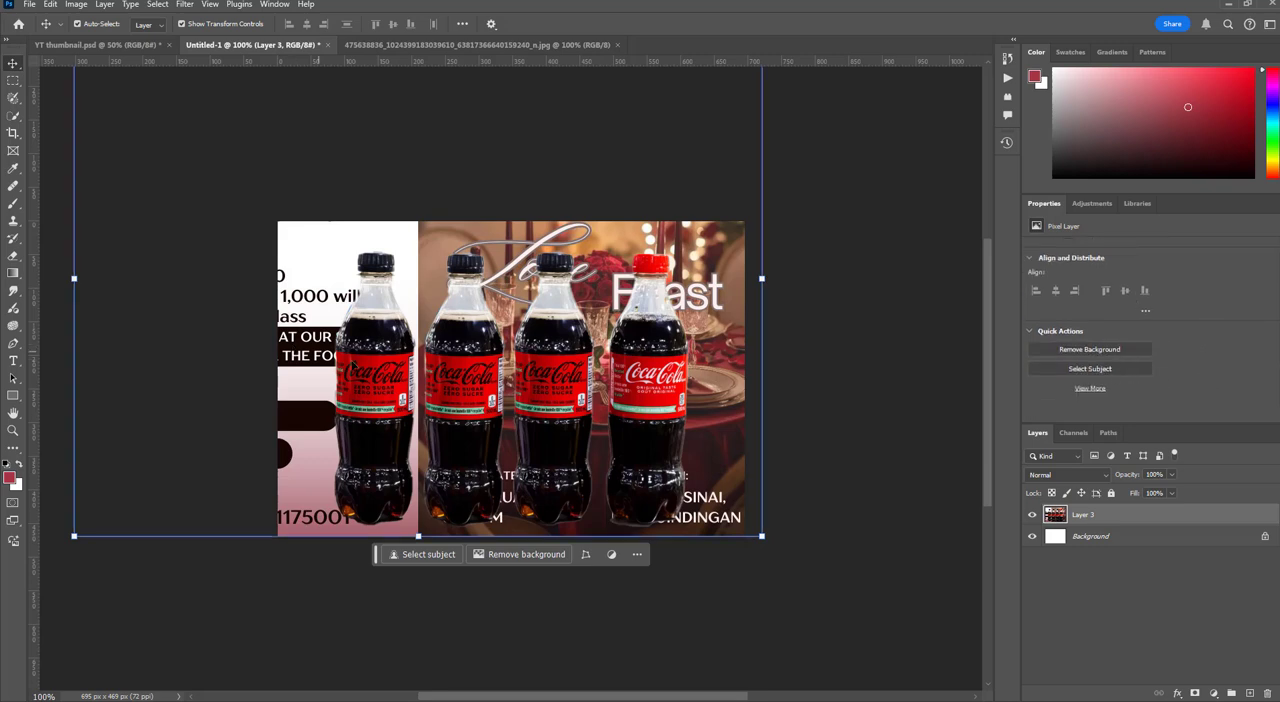
left_click(1100, 351)
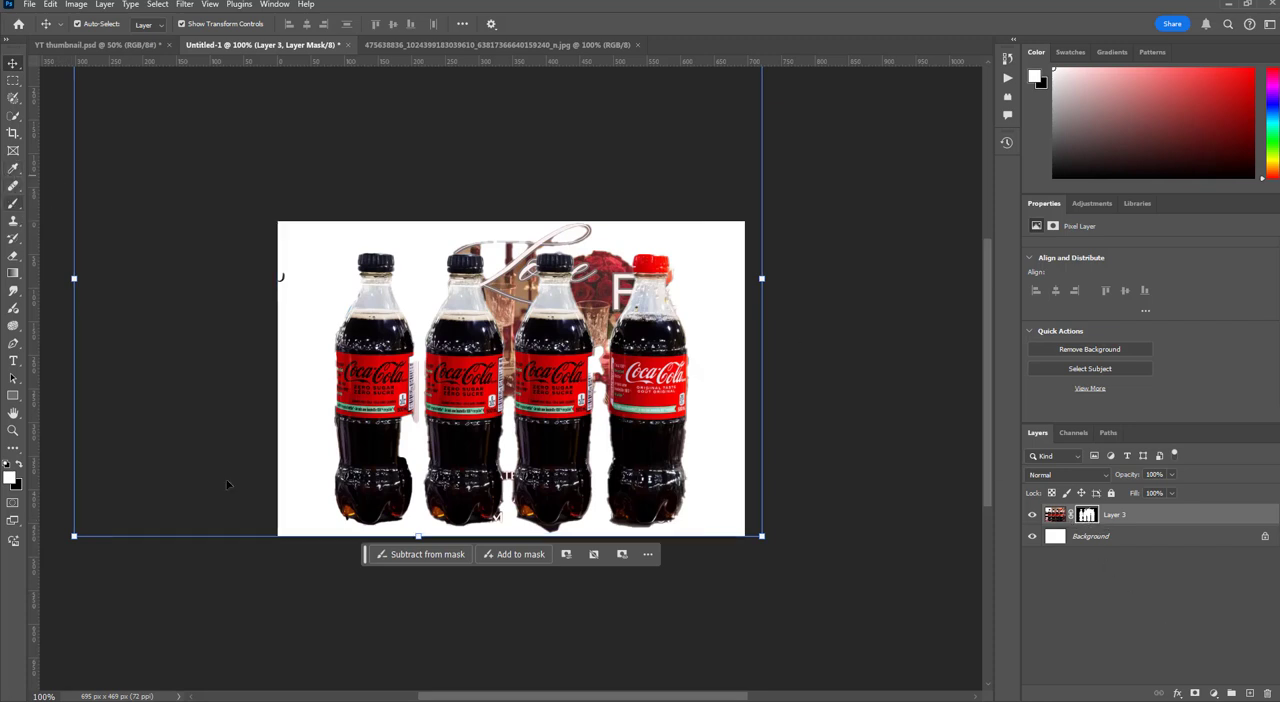
left_click(427, 556)
mouse_move(620, 262)
left_mouse_down()
mouse_move(600, 315)
mouse_move(605, 290)
mouse_move(596, 313)
mouse_move(583, 258)
mouse_move(599, 420)
mouse_move(614, 269)
mouse_move(622, 301)
left_mouse_up()
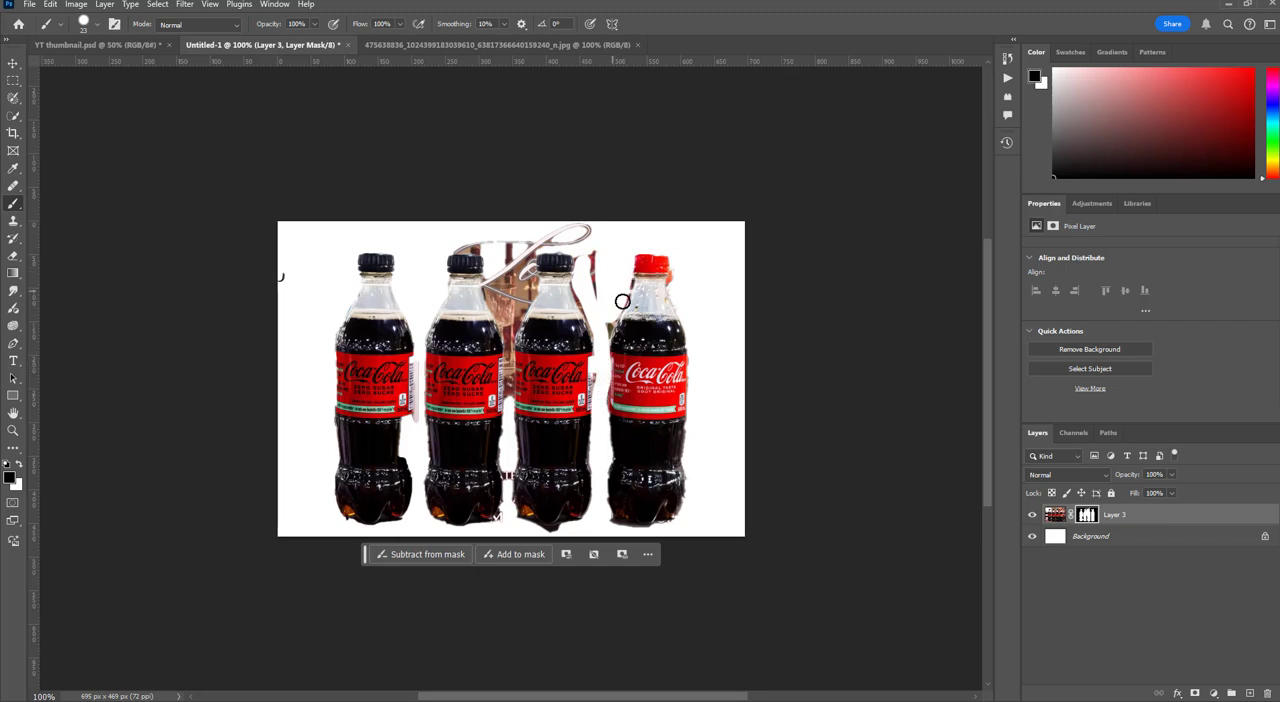
key("ctrl+z")
key("ctrl+z")
key("ctrl+z")
key("ctrl+z")
key("ctrl+z")
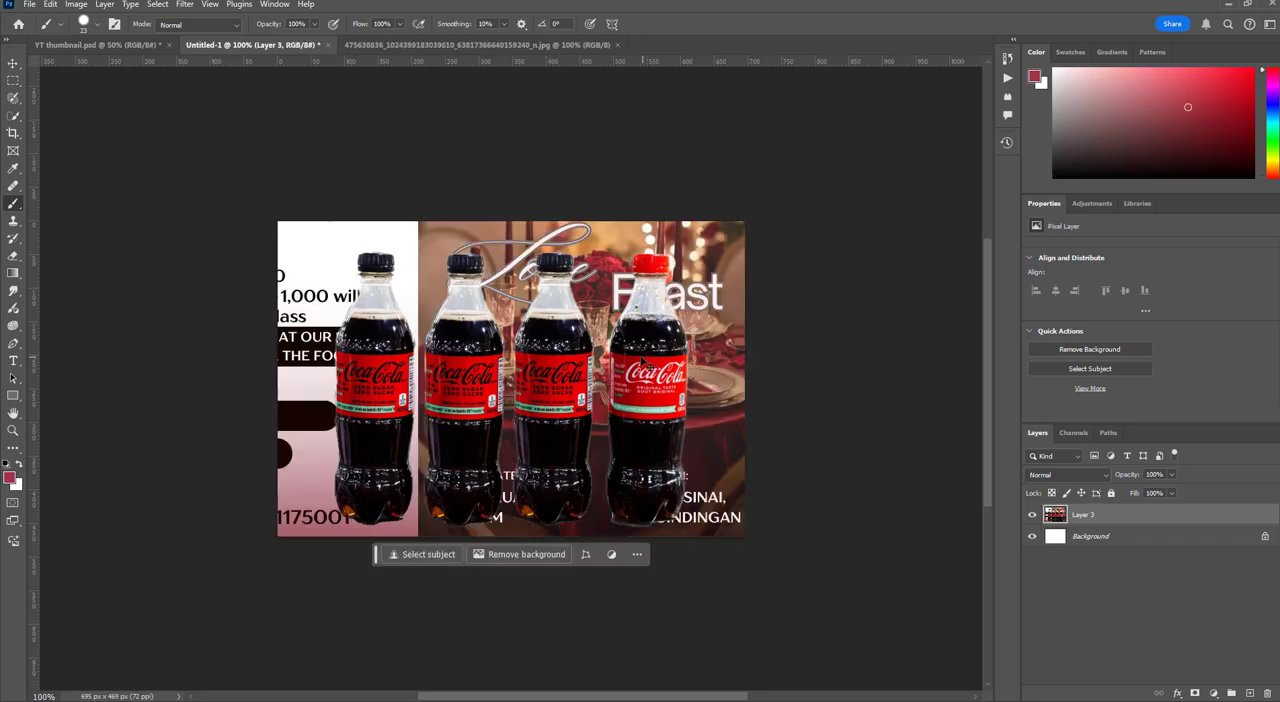
Start a pen path on Layer 3 from the red-capped bottle's left shoulder up the neck and onto the cap's top
left_click(1095, 601)
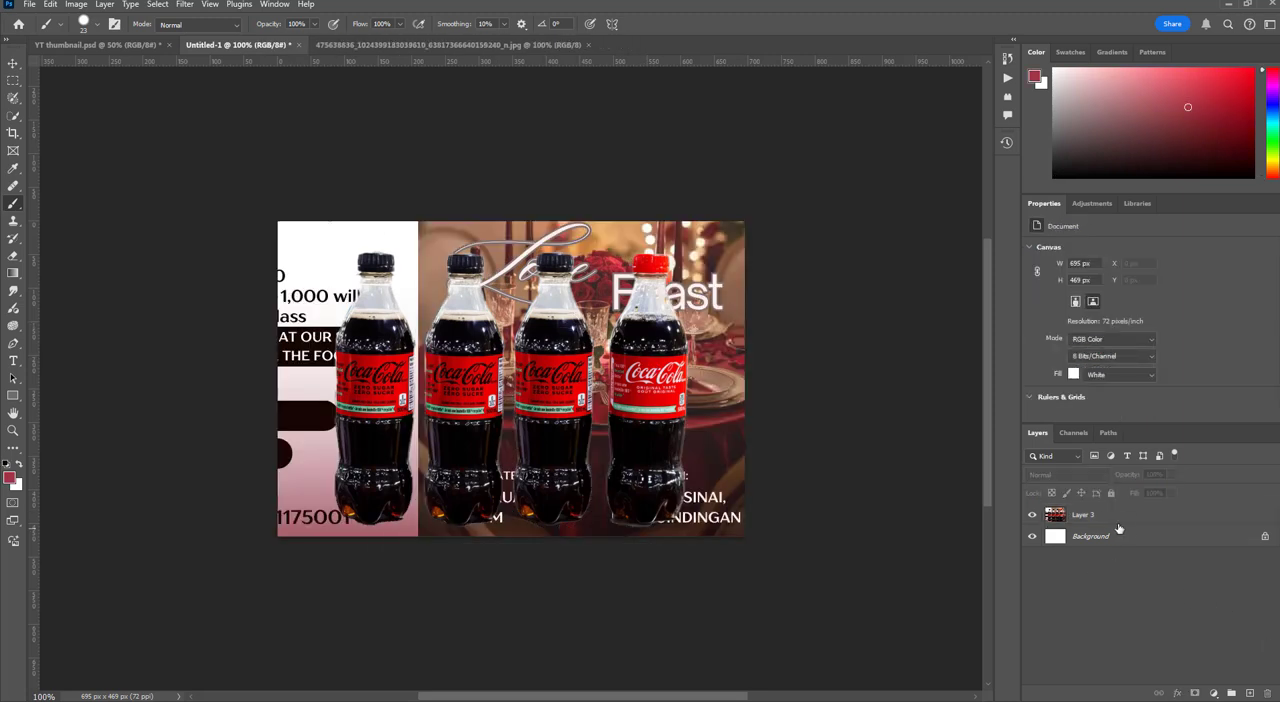
left_click(1120, 518)
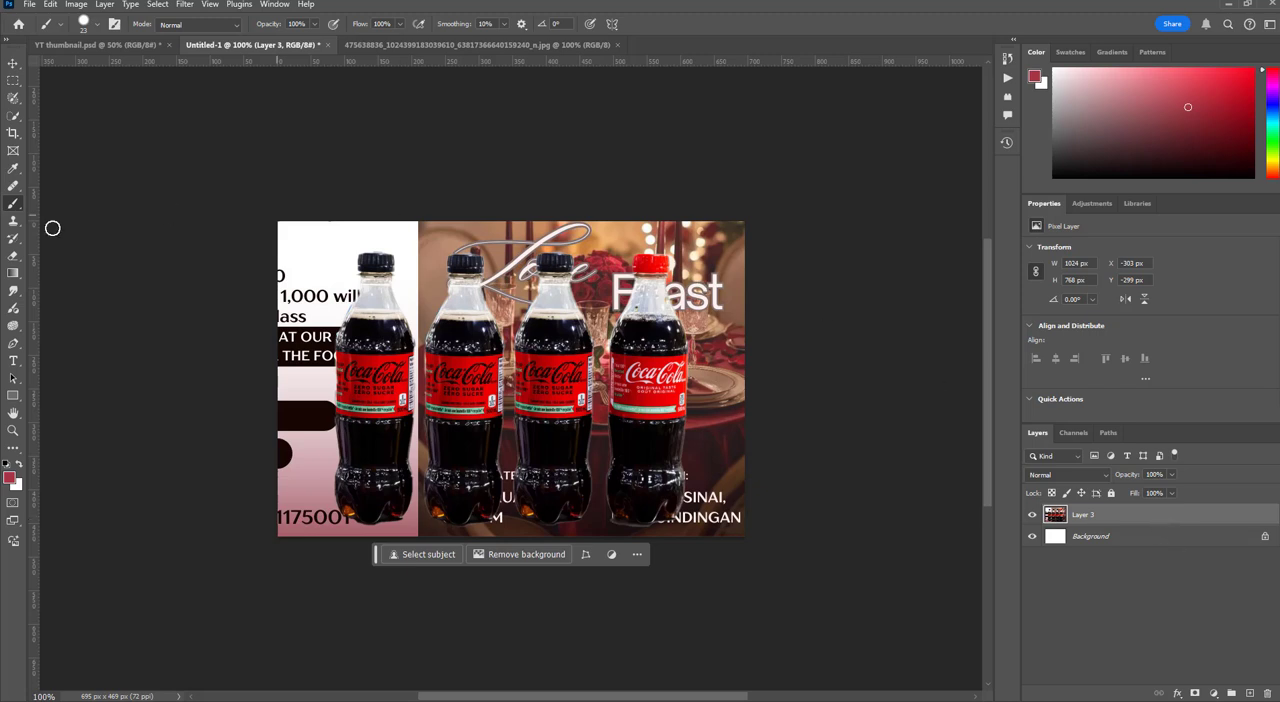
left_click(13, 343)
key("ctrl+plus")
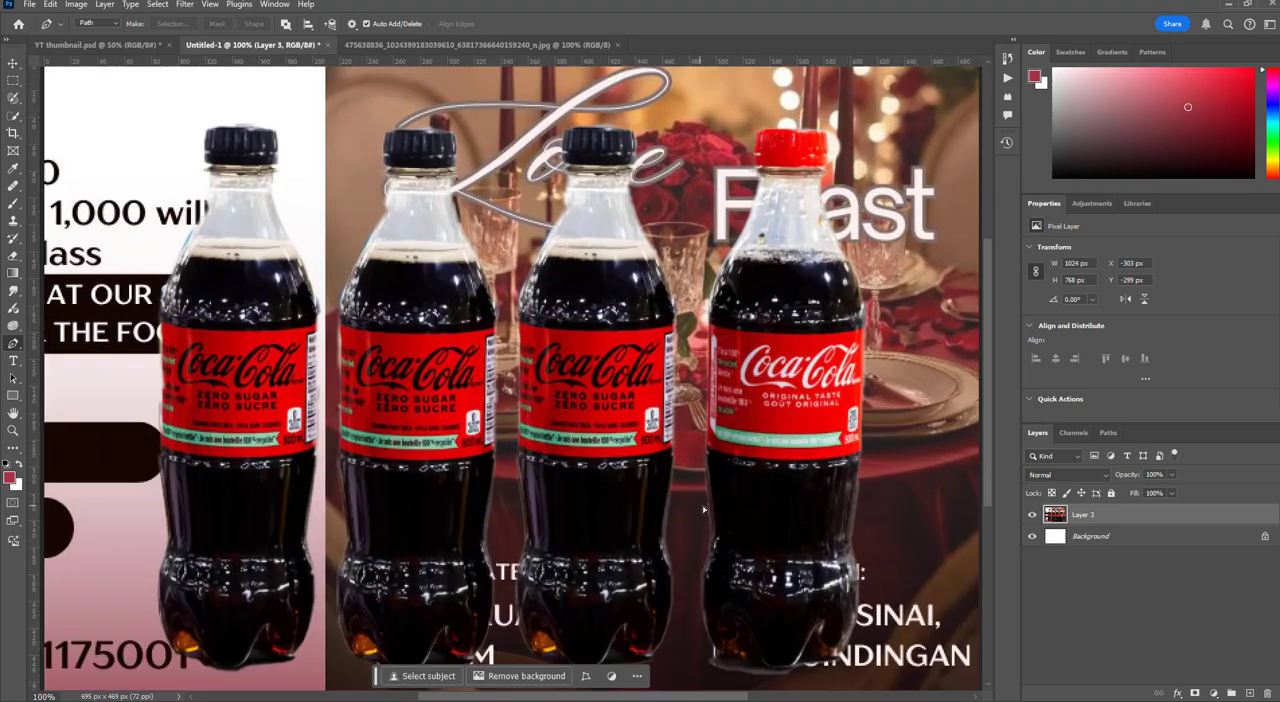
key("ctrl+minus")
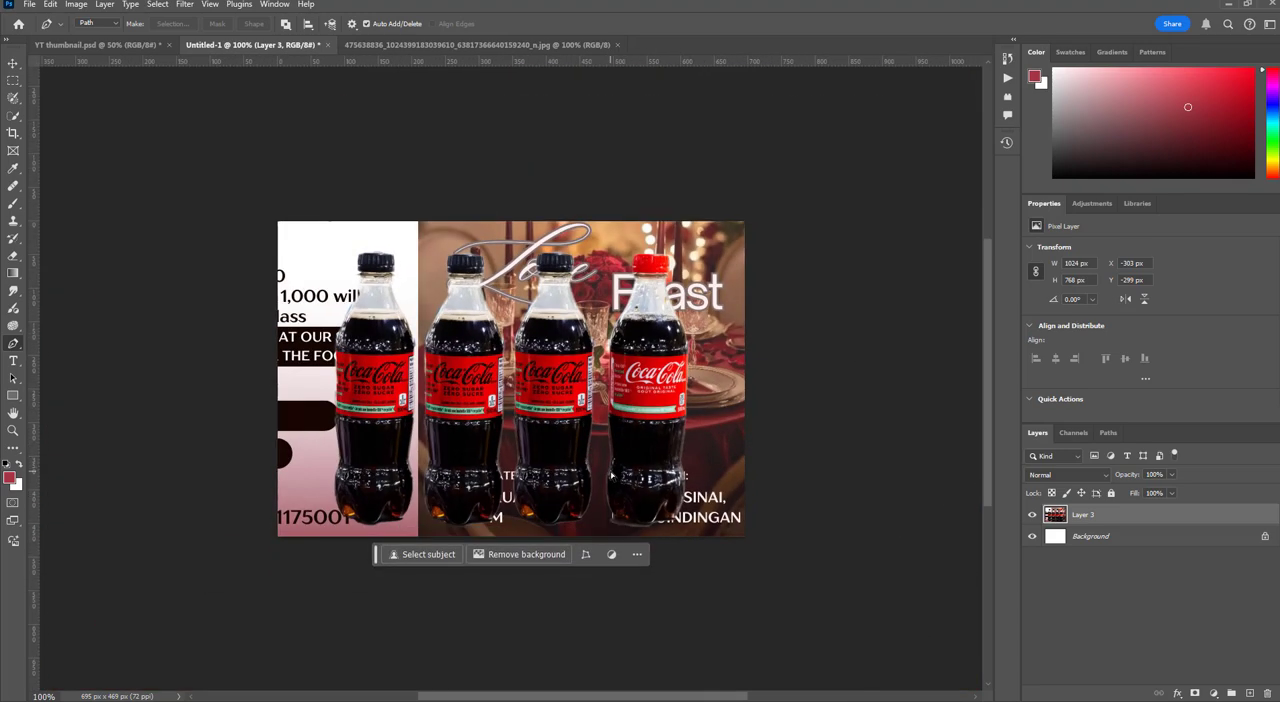
key("ctrl+plus")
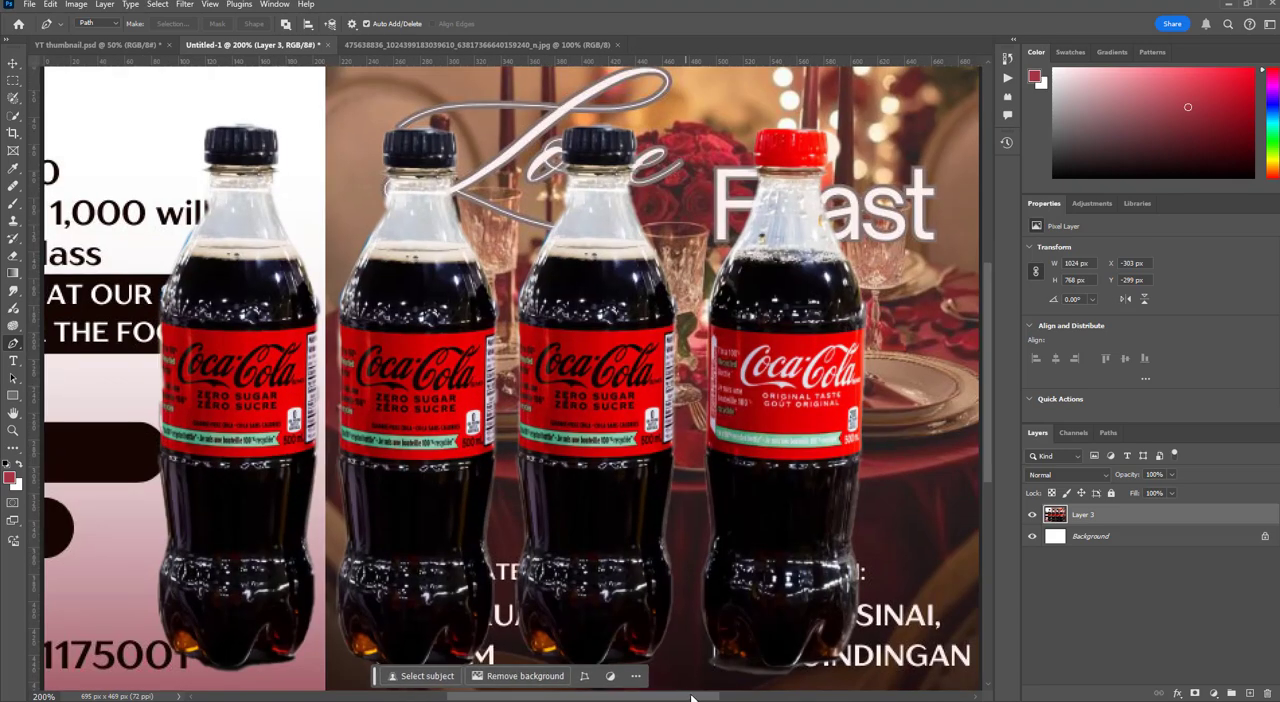
left_click_drag(691, 697, 733, 698)
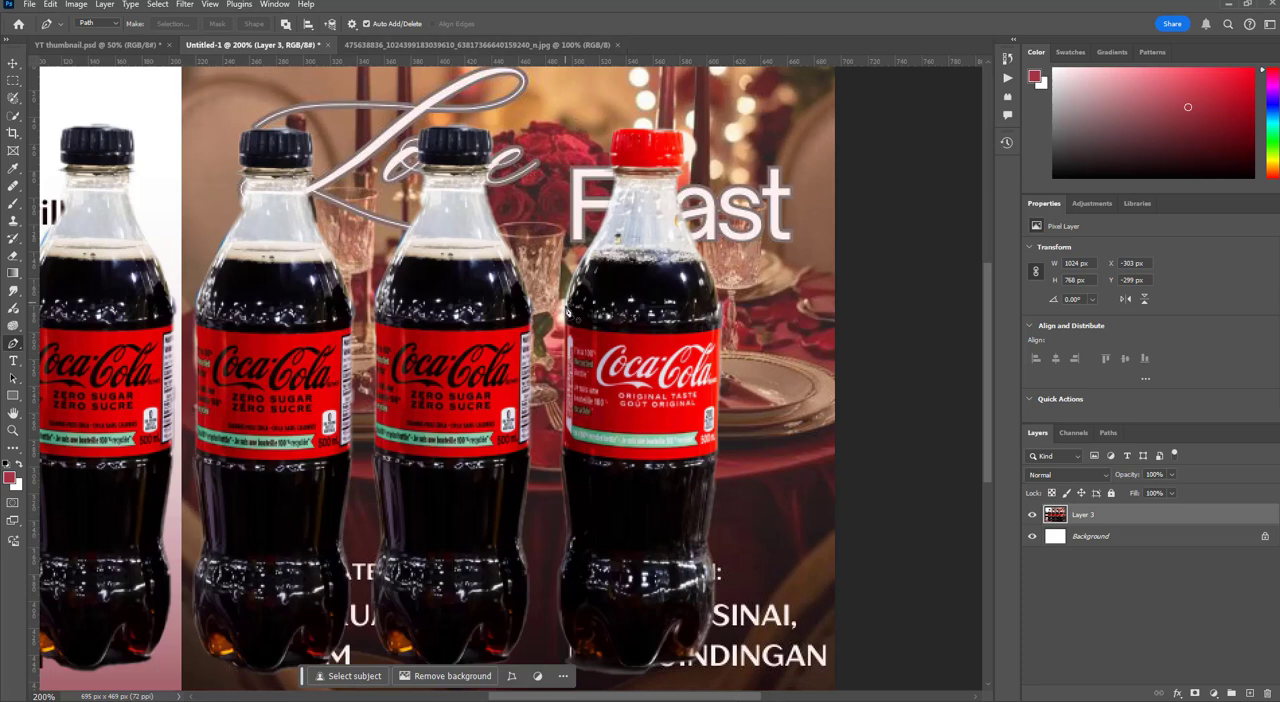
left_click(566, 302)
key("ctrl+z")
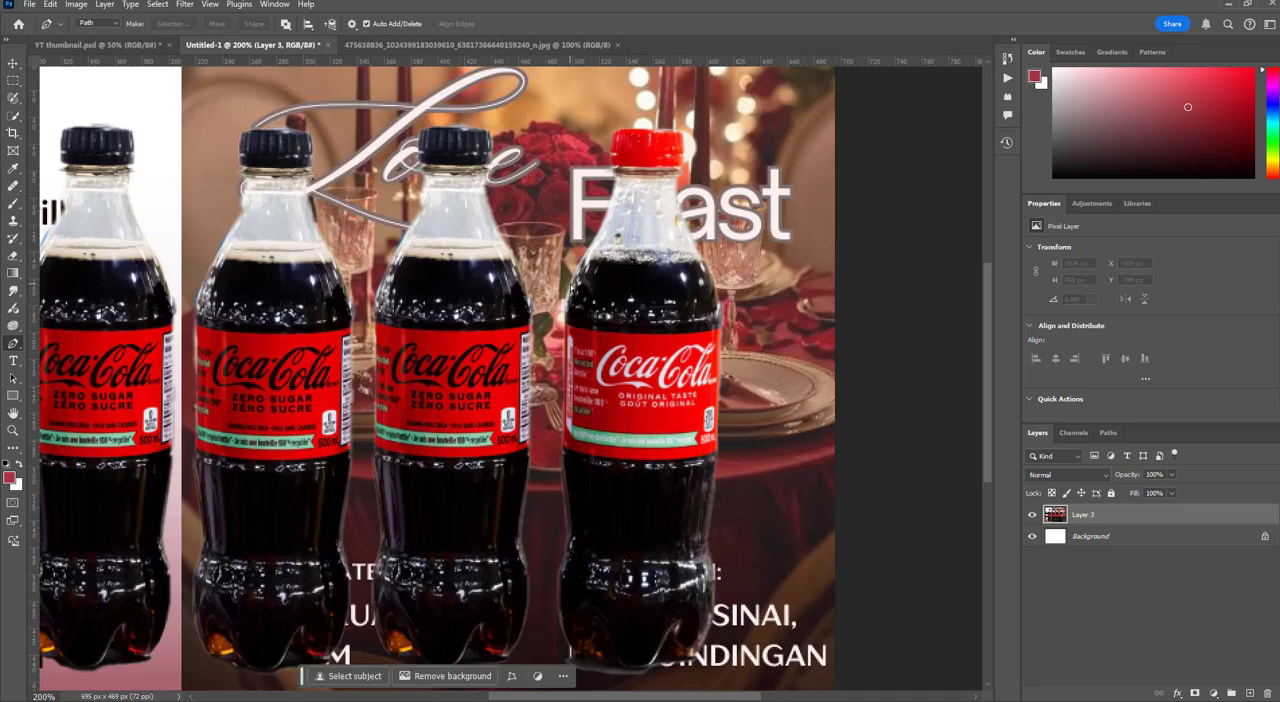
left_click(568, 296)
left_click(575, 269)
left_click(589, 258)
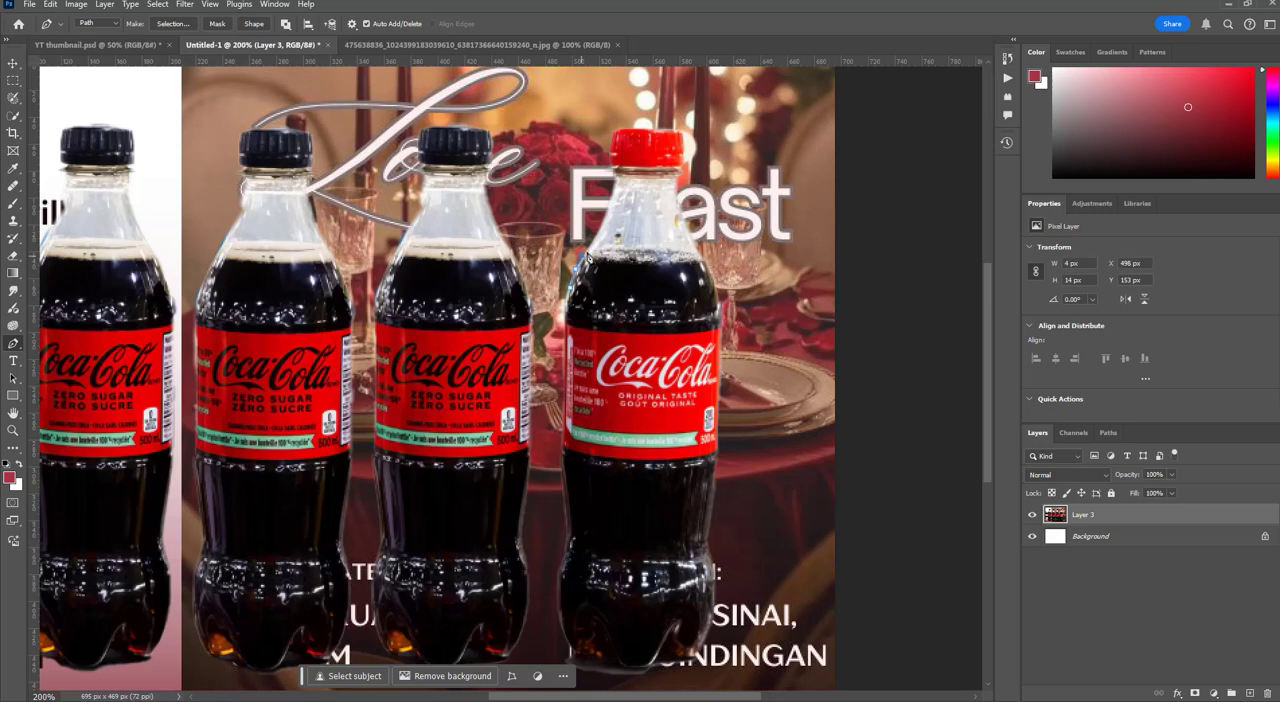
left_click(604, 218)
left_click(616, 174)
left_click(613, 158)
left_click(613, 141)
left_click(616, 130)
left_click_drag(631, 129, 637, 129)
Continue the pen path around the red cap, down the bottle's right side and along its base
left_click(681, 130)
left_click(683, 145)
left_click(681, 163)
left_click(676, 183)
left_click(677, 200)
left_click(694, 242)
left_click(716, 290)
left_click(722, 323)
left_click(718, 461)
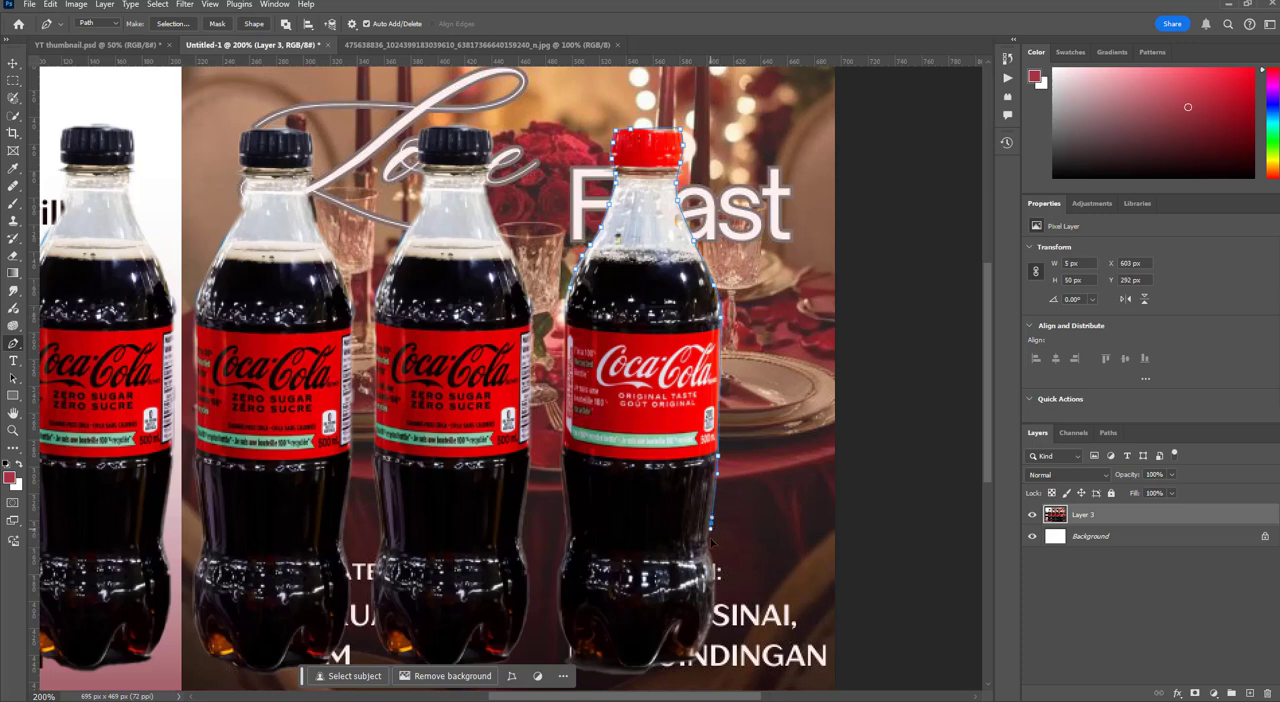
left_click(715, 605)
left_click(660, 668)
left_click(618, 668)
left_click(605, 667)
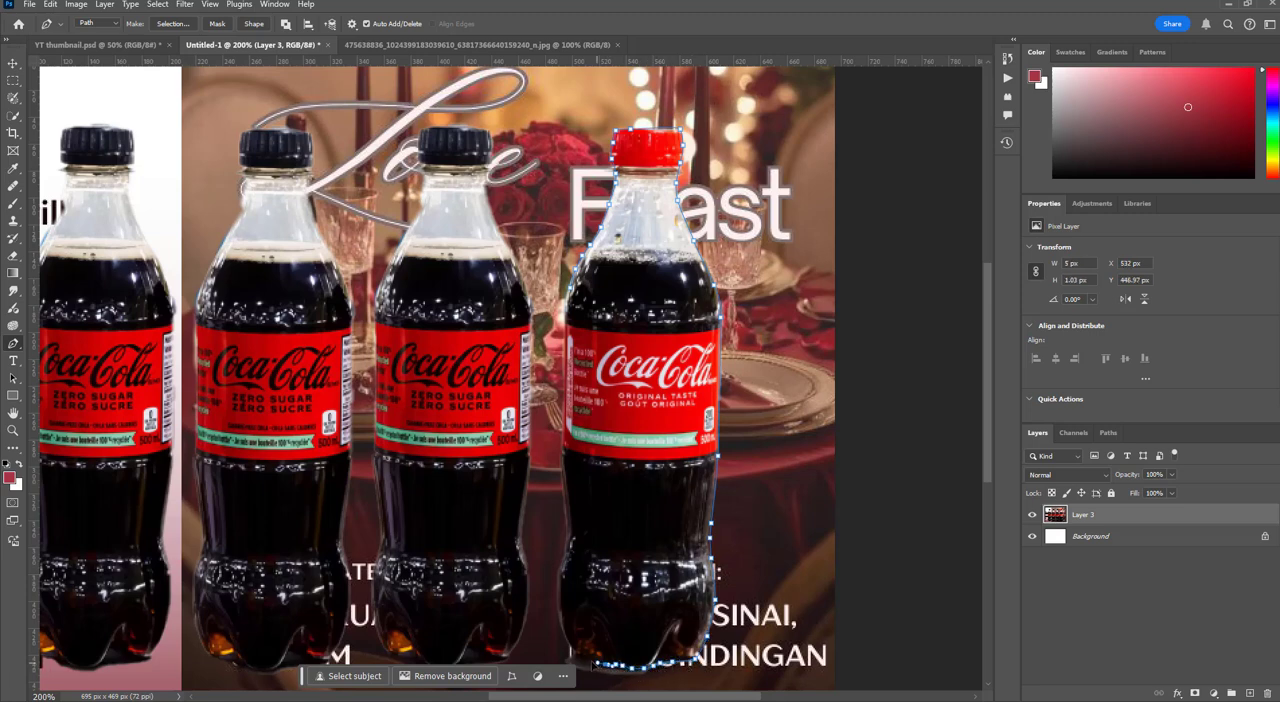
Trace the rest of the base and the bottle's left side, and close the path at its starting point
left_click(591, 664)
left_click(580, 659)
left_click(562, 627)
left_click(558, 594)
left_click(567, 559)
left_click_drag(565, 515, 565, 491)
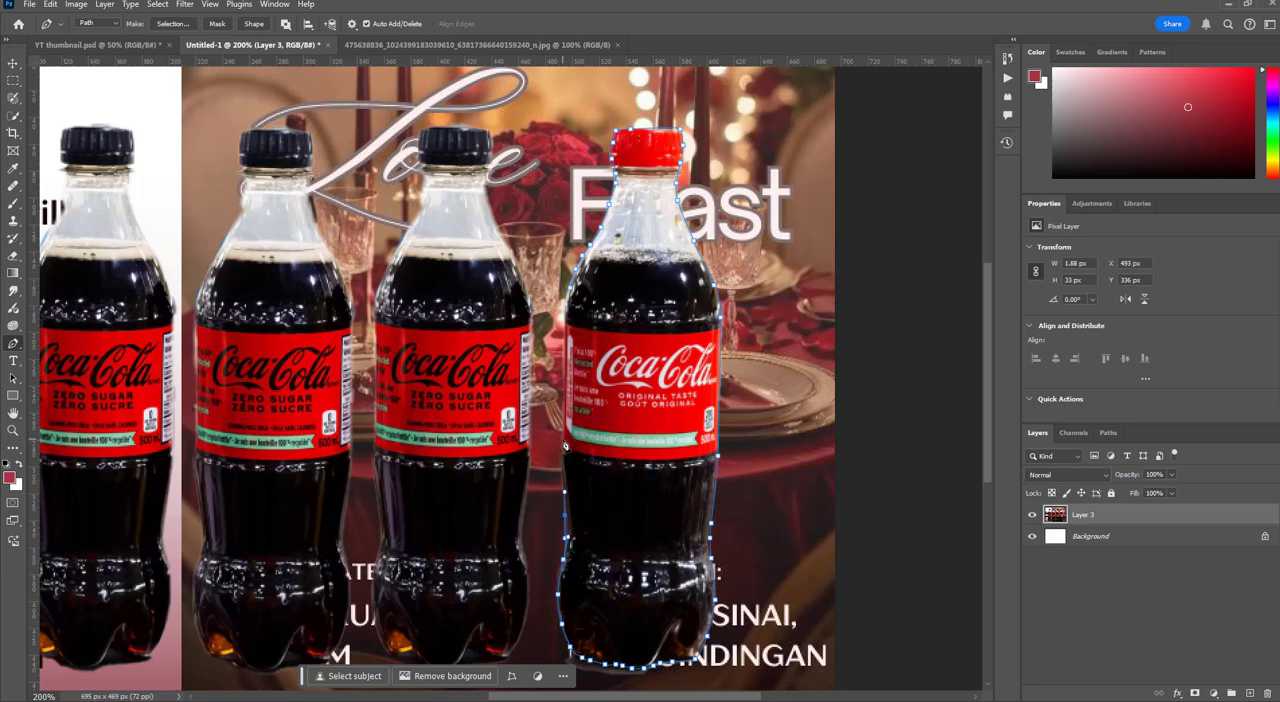
left_click(565, 447)
left_click(572, 300)
Convert the path into a new anti-aliased selection with 0 pixels feather, and apply it as a layer mask on Layer 3
right_click(614, 321)
left_click(660, 378)
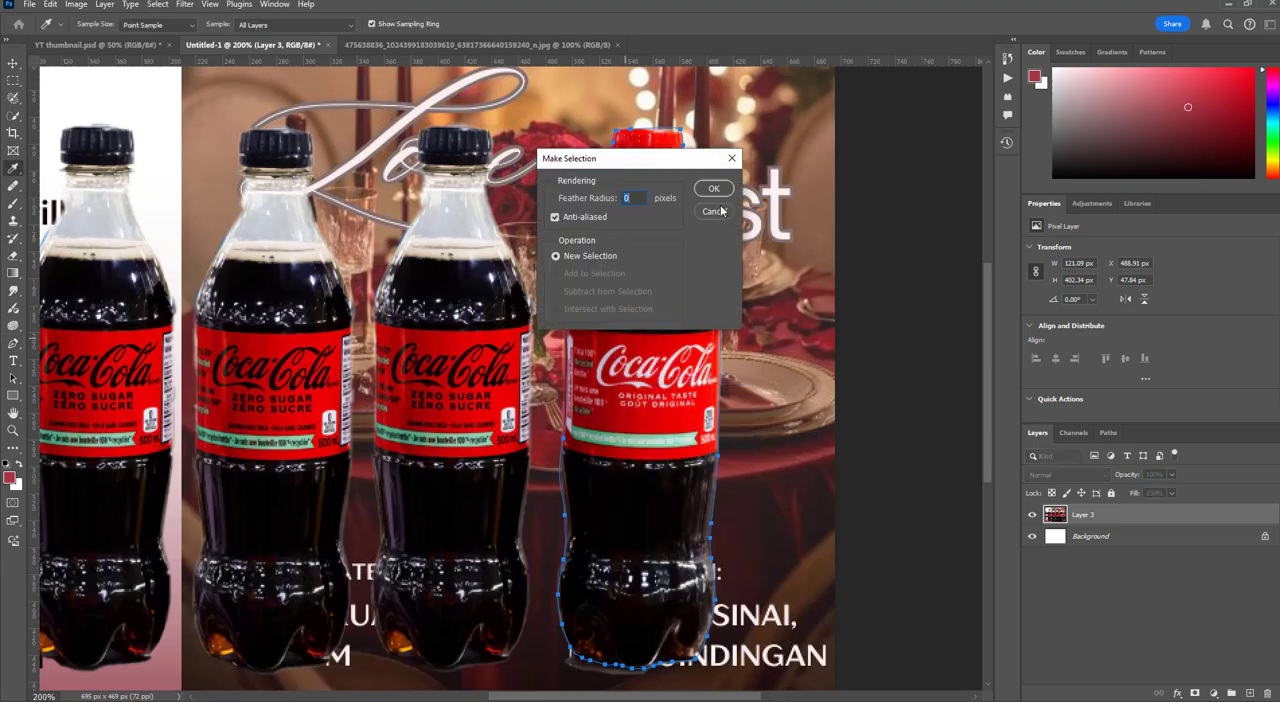
left_click(714, 193)
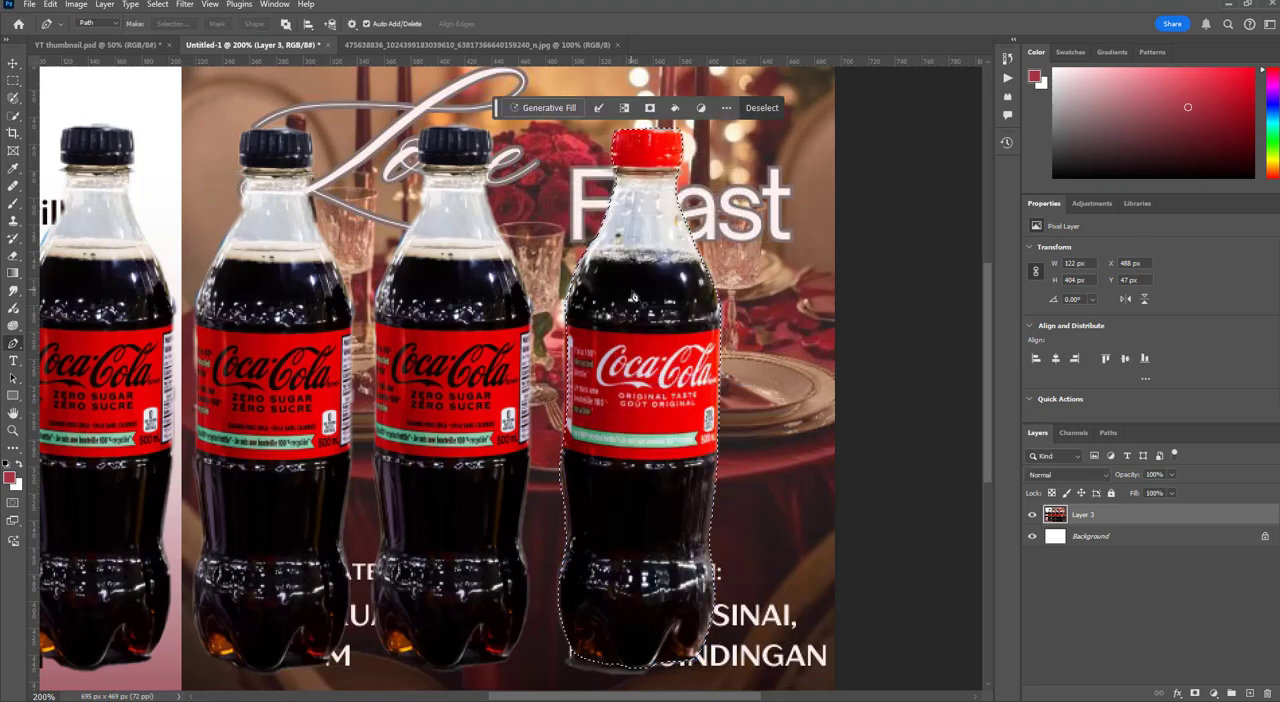
key("ctrl+minus")
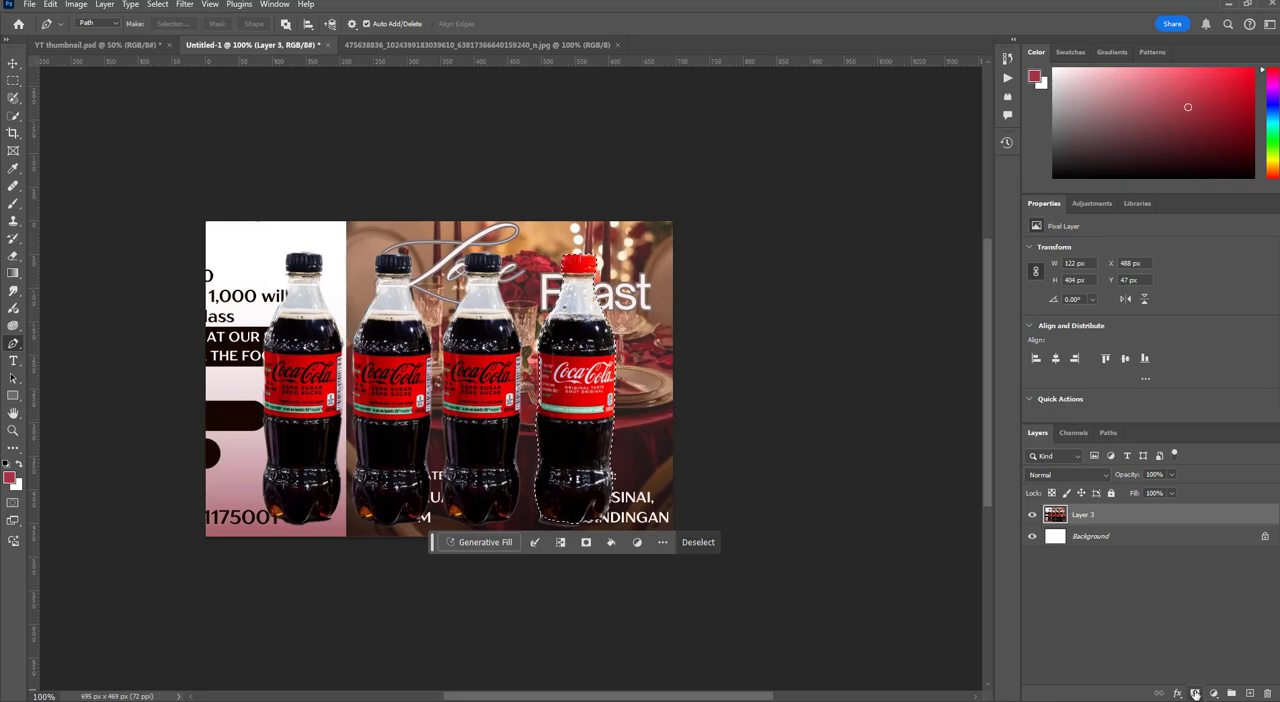
left_click(1195, 692)
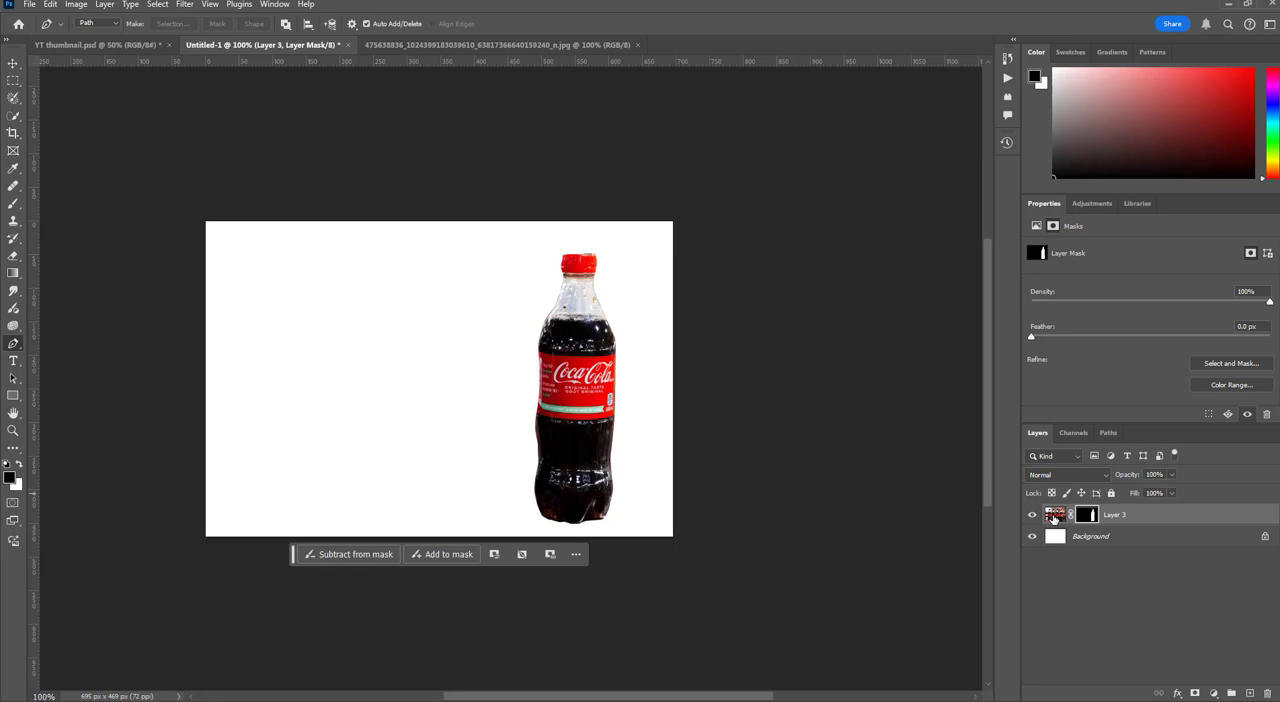
Move the linked layer and mask about 48 px right and 8 px up, and undo the move
left_click(1054, 516)
left_click(13, 63)
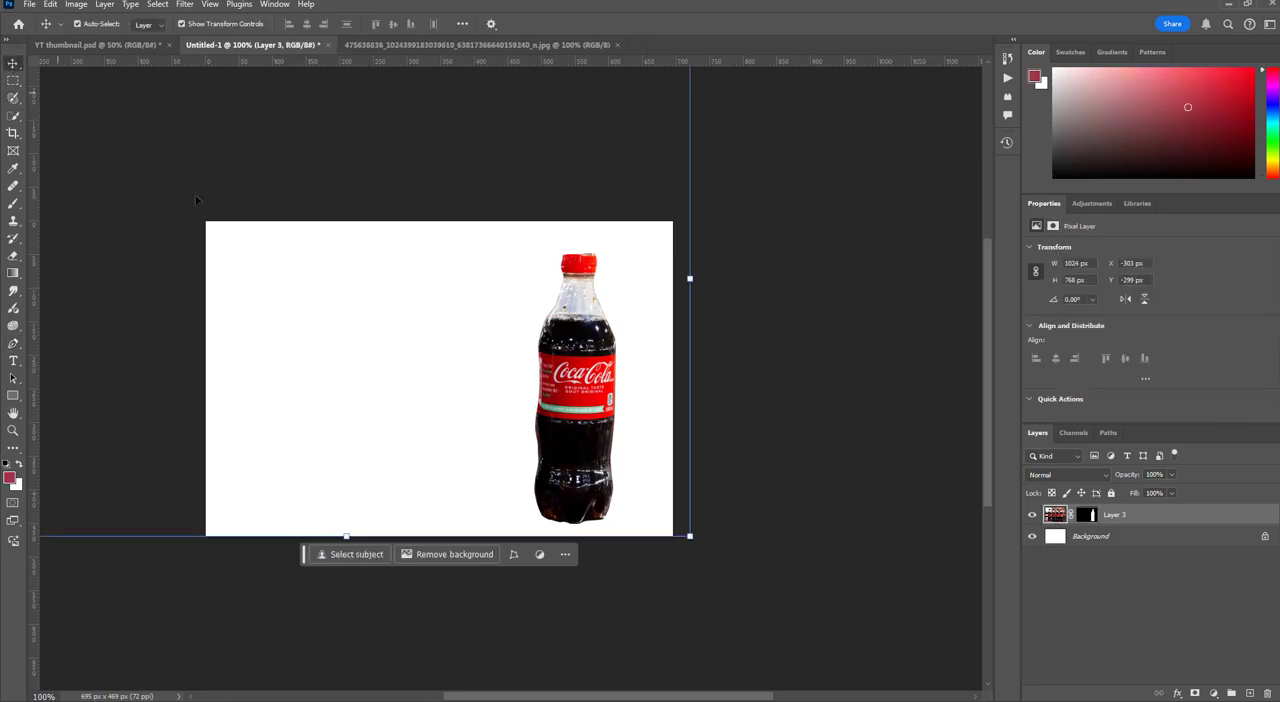
mouse_move(580, 422)
left_mouse_down()
mouse_move(656, 428)
mouse_move(603, 418)
left_mouse_up()
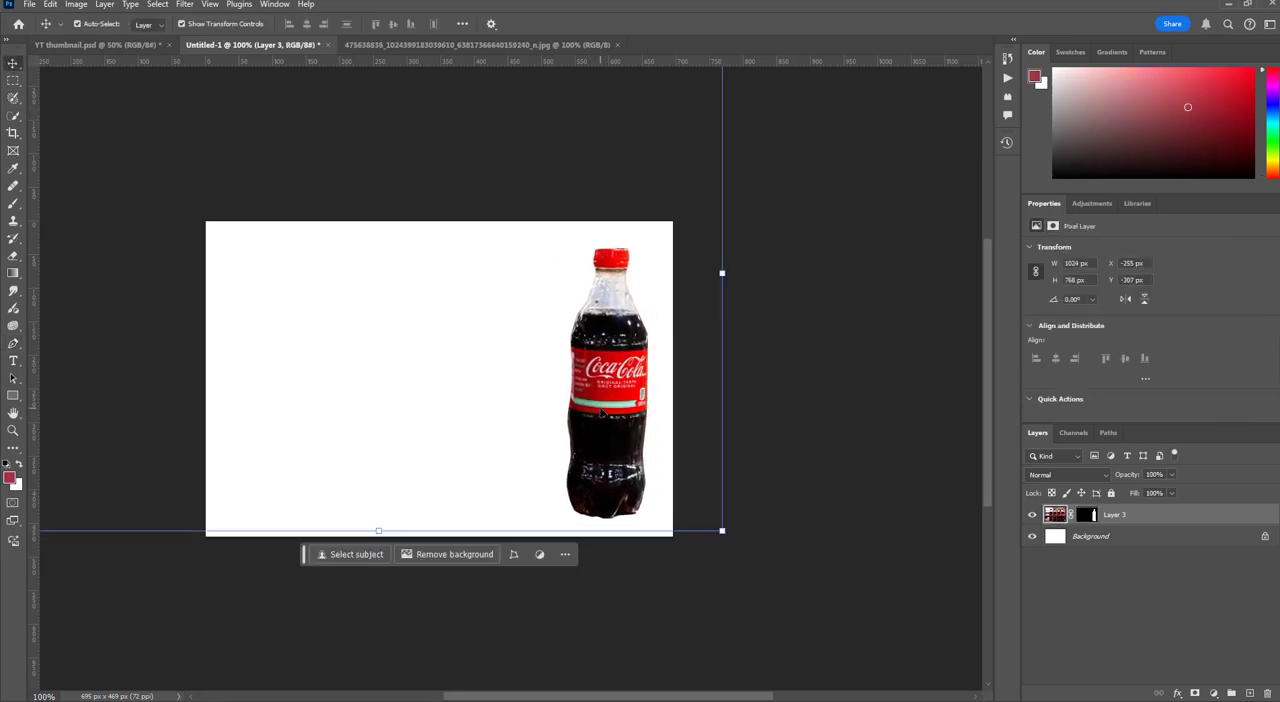
key("ctrl+z")
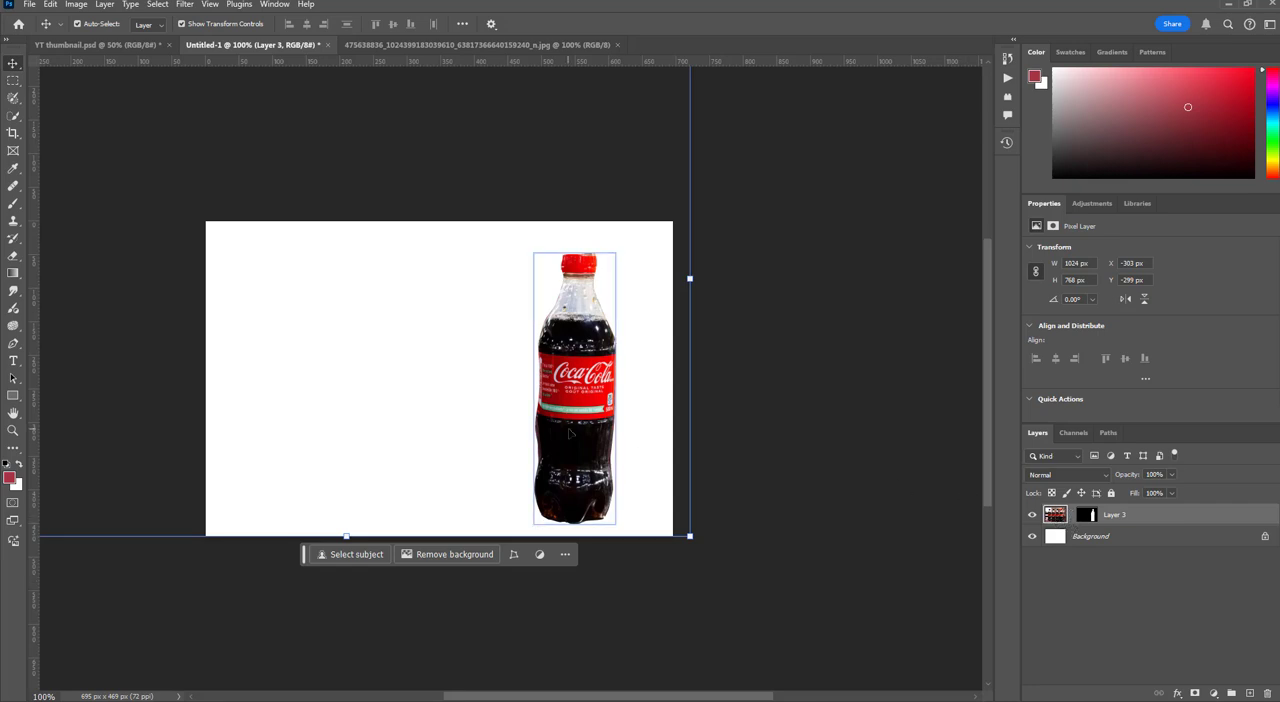
Unlink Layer 3 from its mask and slide the image to X 101 px, Y -292 px so a Zero Sugar bottle fills the mask
left_click_drag(565, 436, 590, 452)
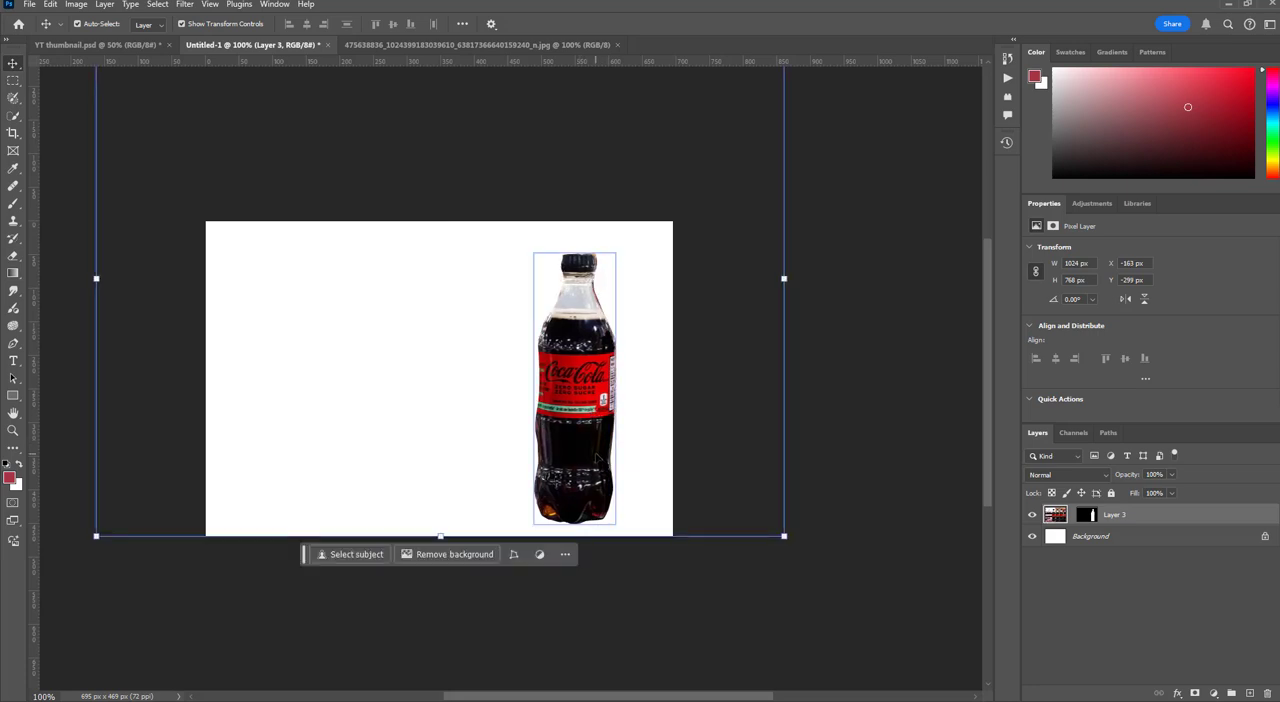
key("Right")
key("Right")
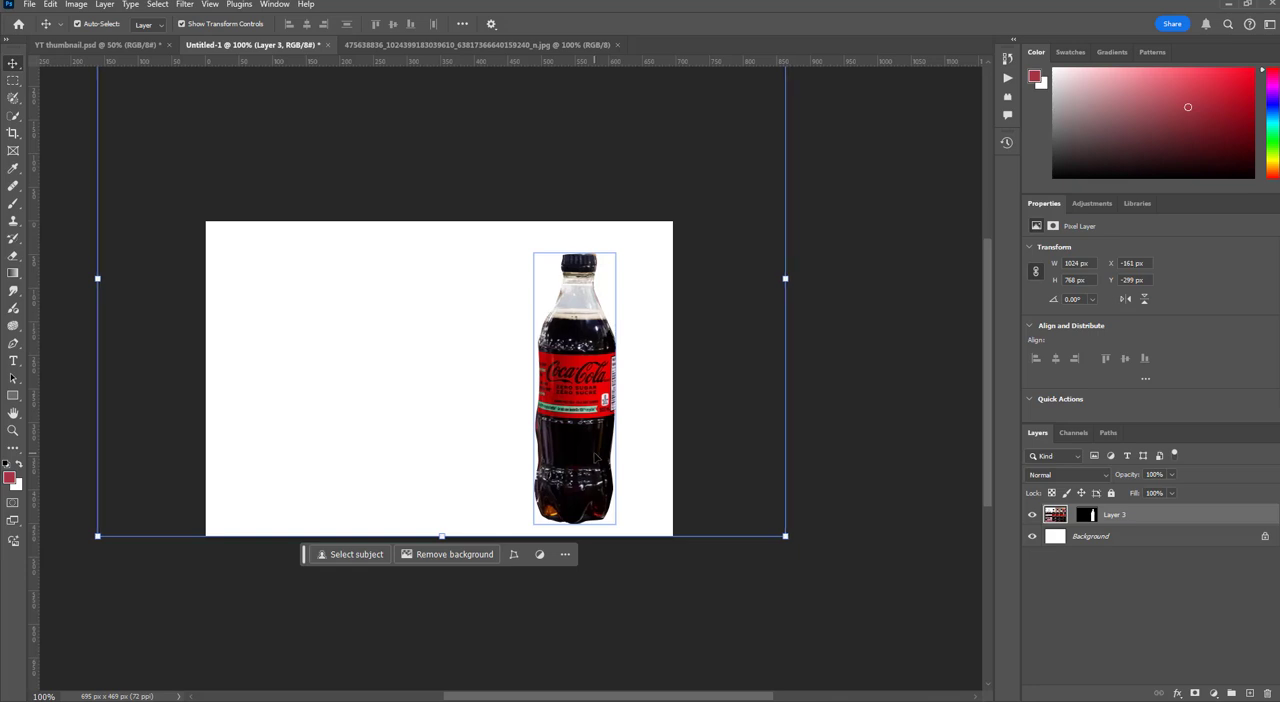
left_click_drag(617, 449, 652, 449)
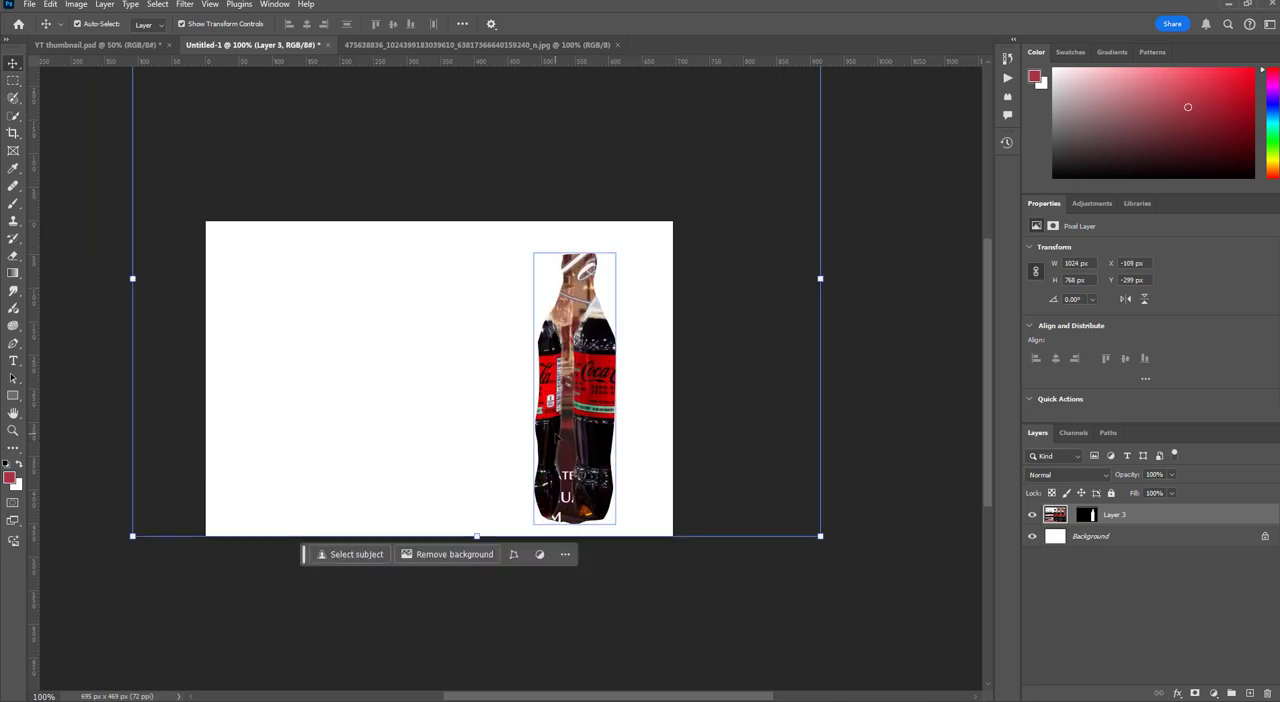
left_click_drag(557, 437, 584, 442)
mouse_move(563, 441)
left_mouse_down()
mouse_move(604, 443)
mouse_move(582, 440)
left_mouse_up()
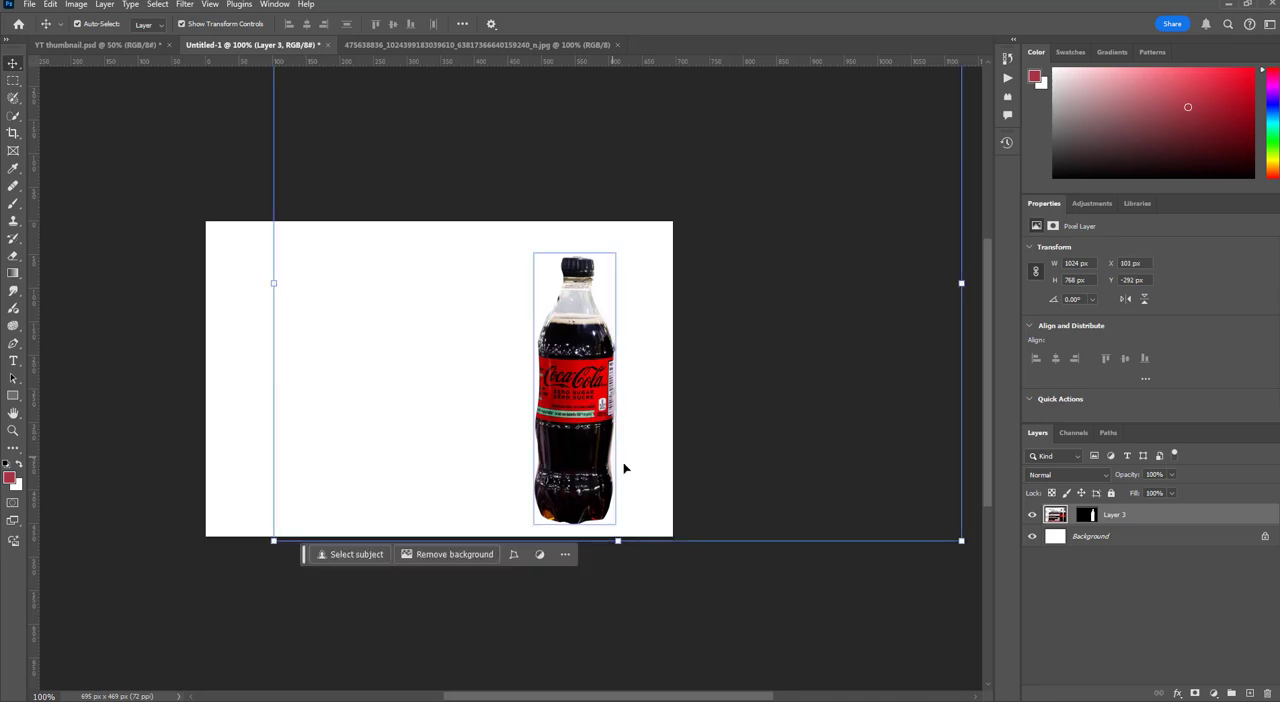
Try to scale the image inside the mask to 101.07% and nudge it to fit the bottle shape, and cancel the transform
left_click_drag(961, 541, 969, 546)
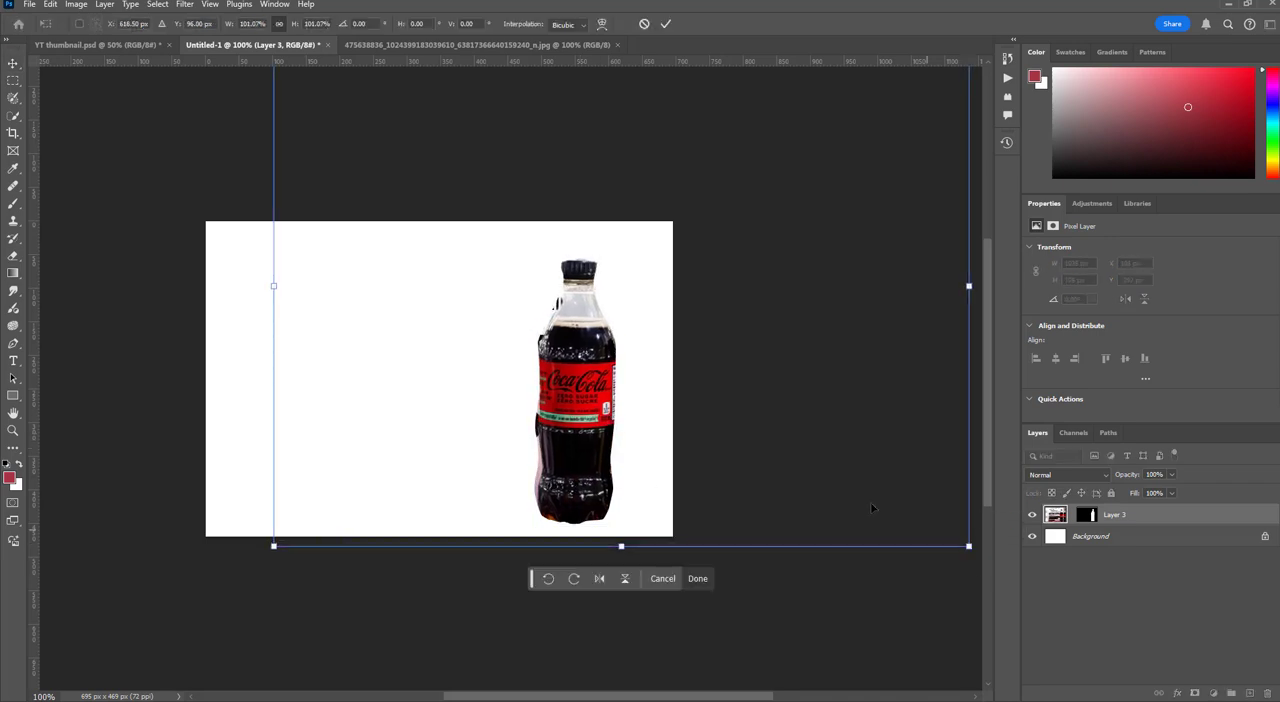
left_click_drag(585, 423, 585, 416)
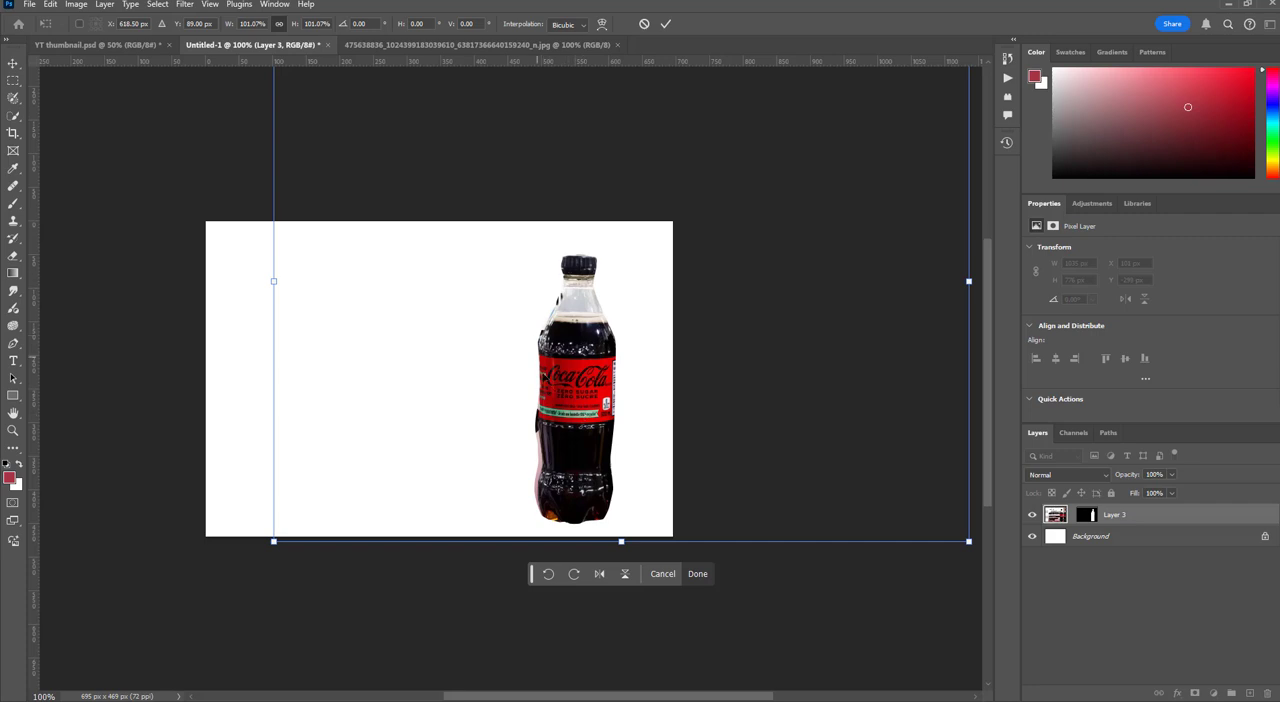
left_click_drag(578, 491, 575, 489)
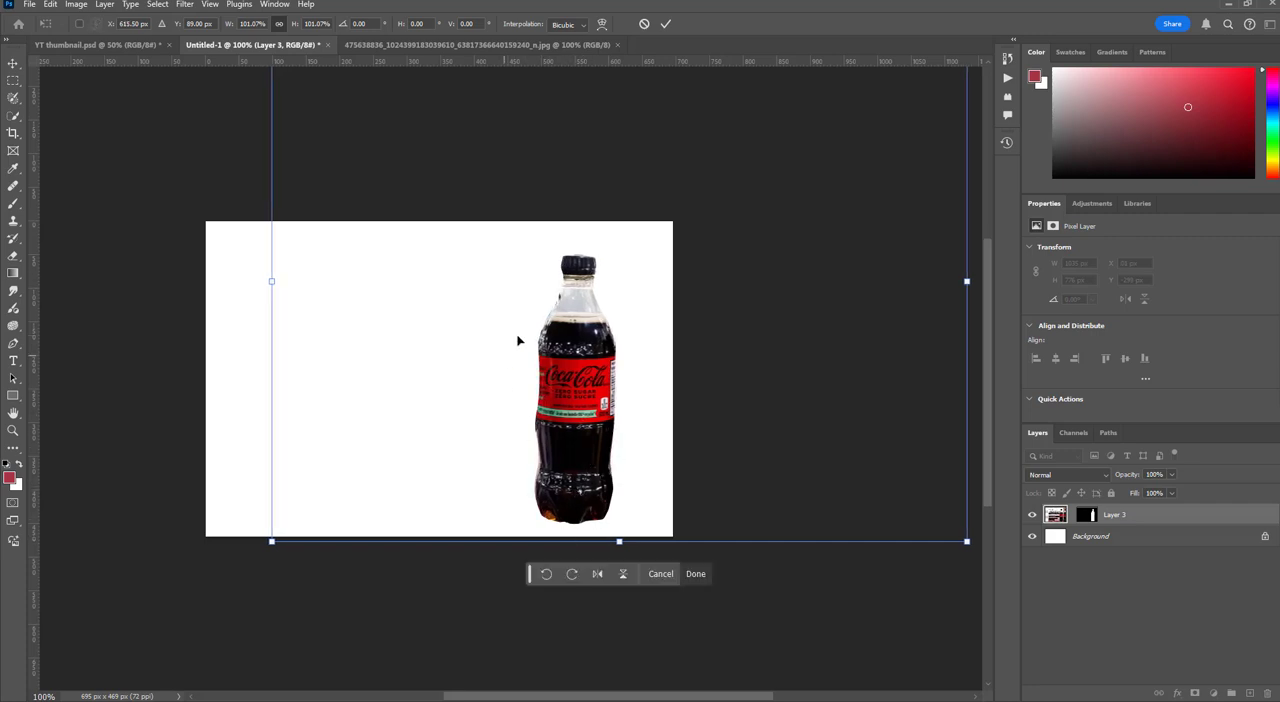
left_click(643, 25)
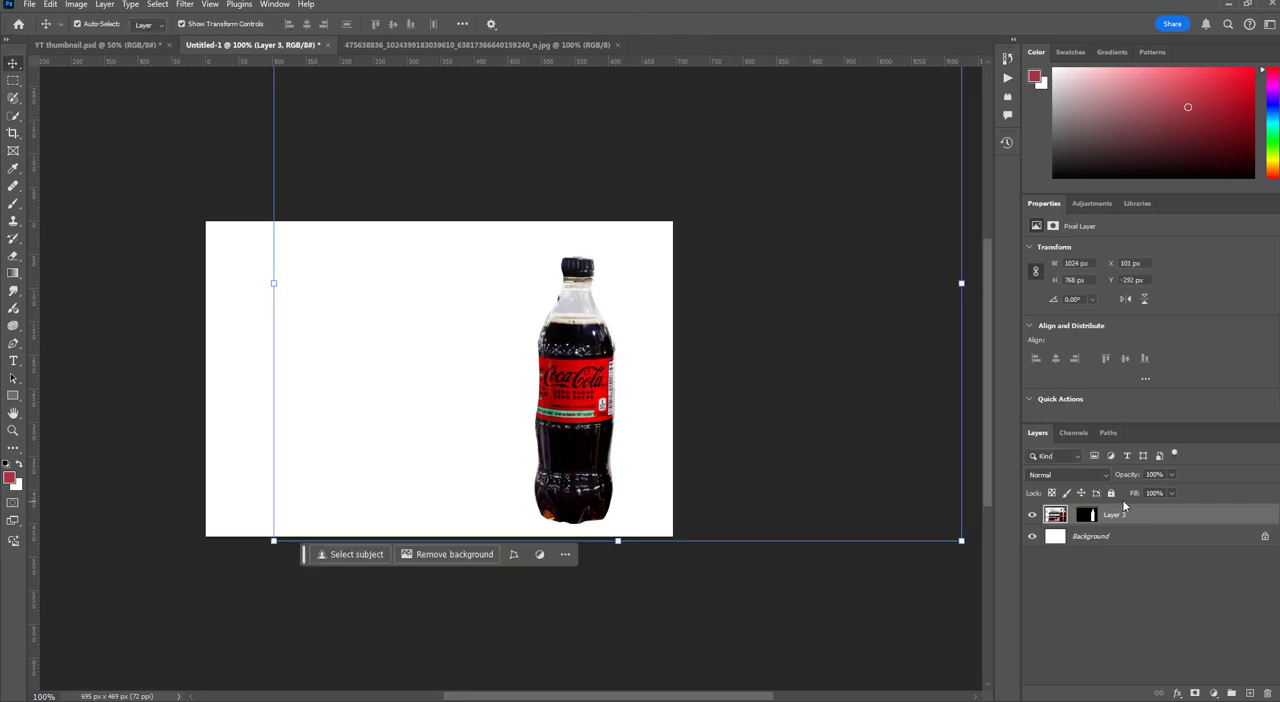
Undo the image moves, the layer mask and the selection, back to the closed path around the red-capped bottle
key("ctrl+z")
key("ctrl+z")
key("ctrl+z")
key("ctrl+z")
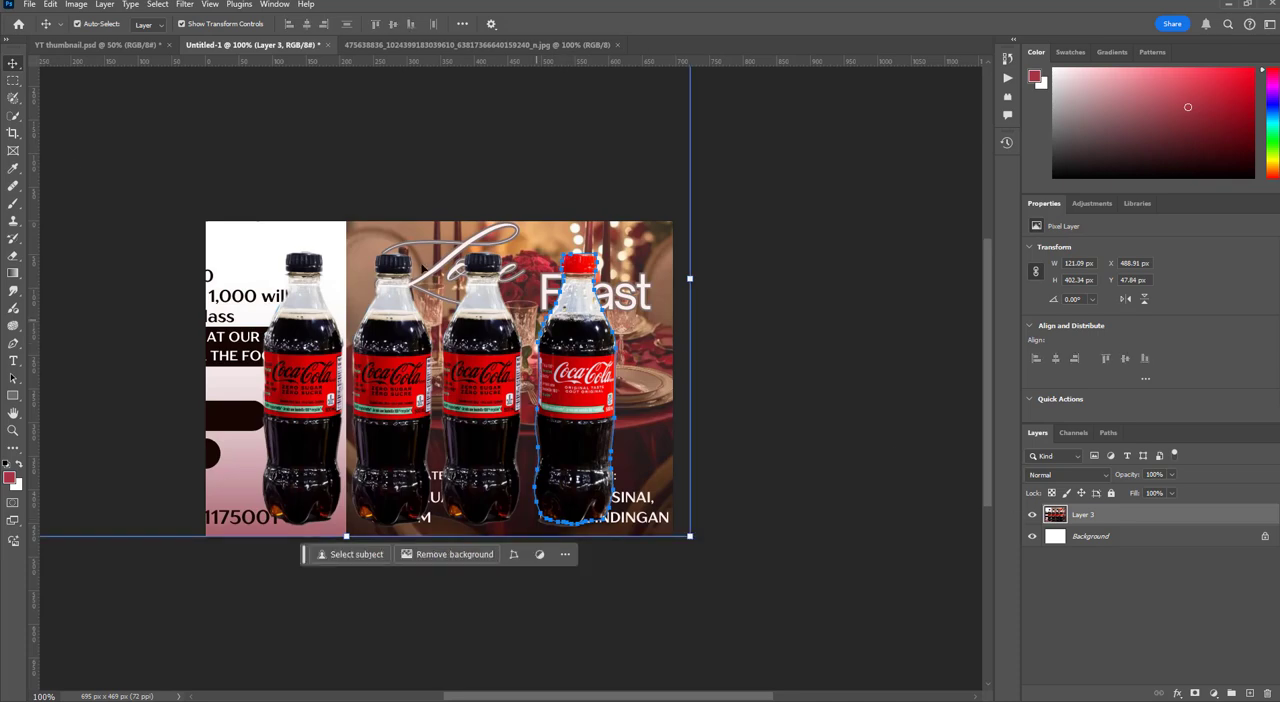
left_click(13, 82)
right_click(580, 346)
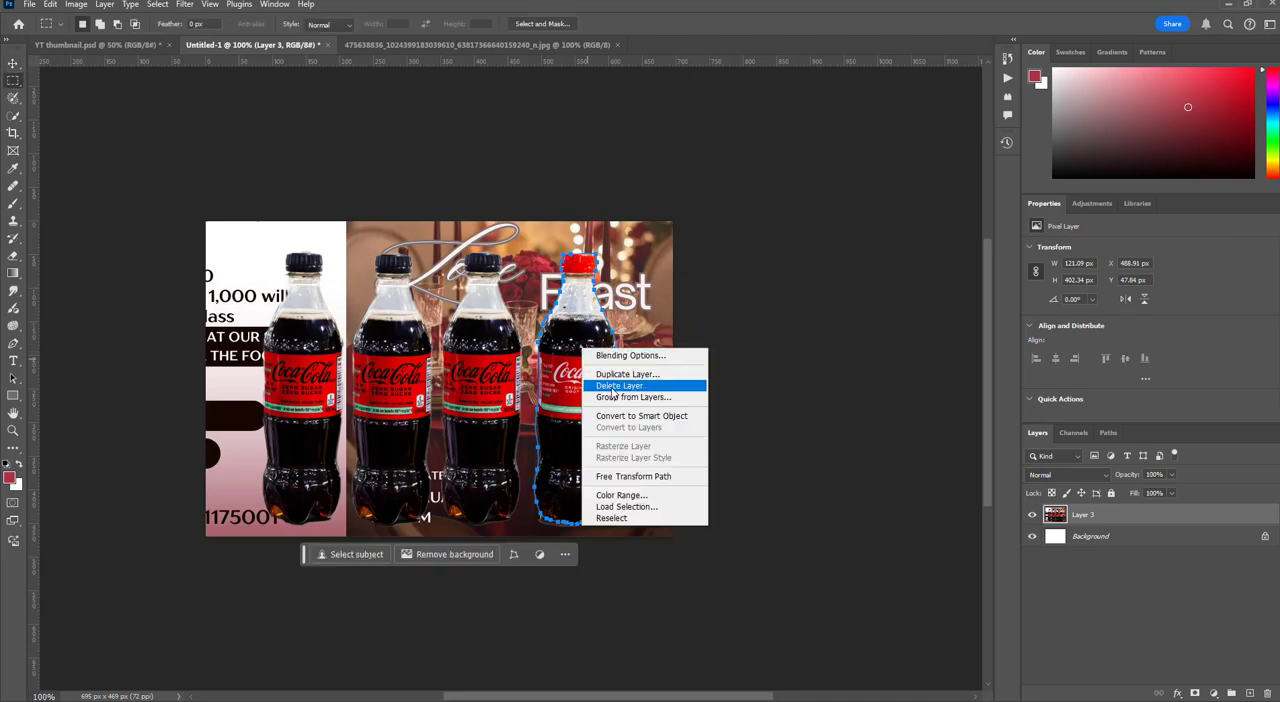
left_click(752, 385)
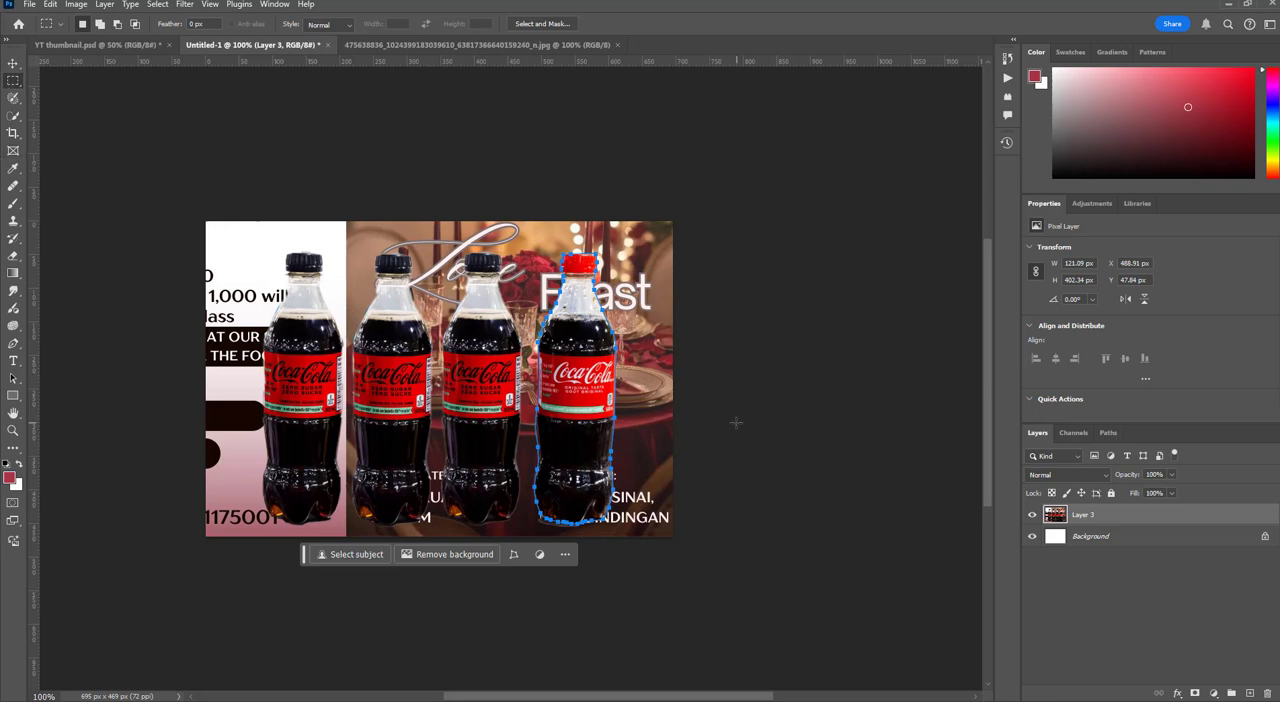
Clear the path around the red-capped bottle and start outlining the third bottle from the left, including its cap and neck, with the Pen tool
left_click(706, 411)
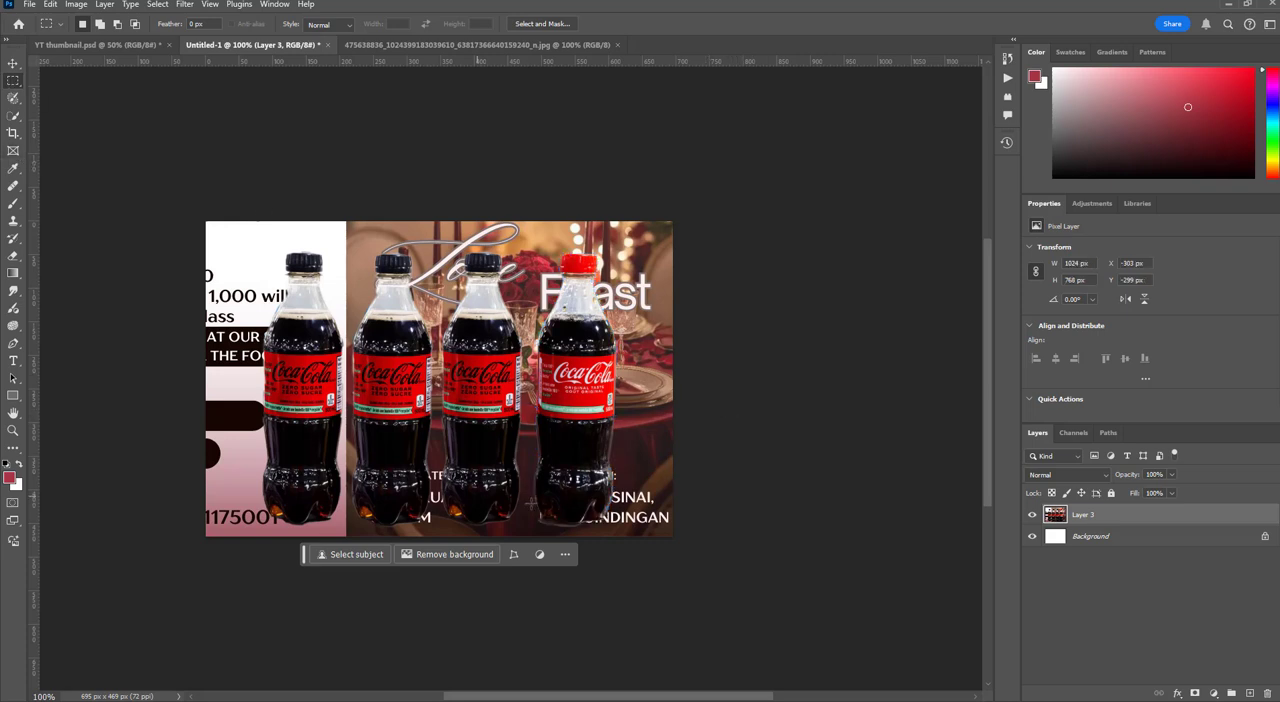
left_click(13, 343)
mouse_move(520, 505)
left_mouse_down()
mouse_move(521, 314)
mouse_move(497, 254)
mouse_move(467, 255)
mouse_move(487, 322)
left_mouse_up()
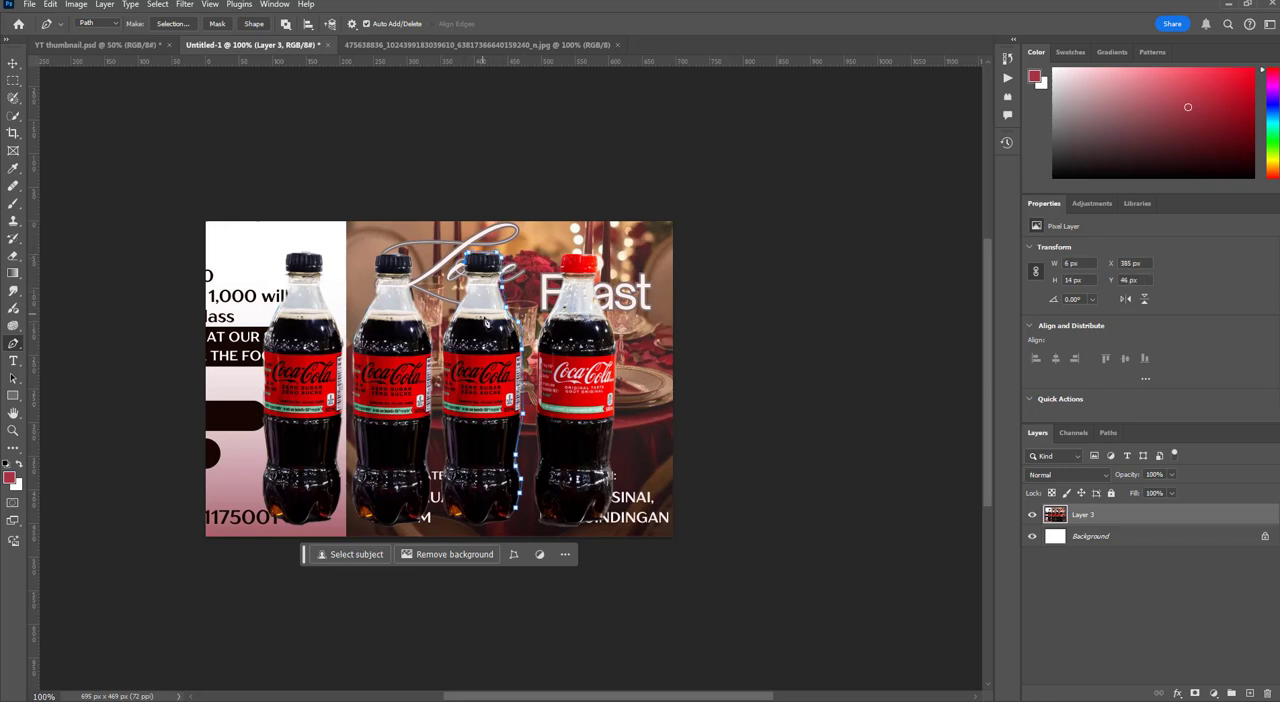
key("ctrl+plus")
key("ctrl+plus")
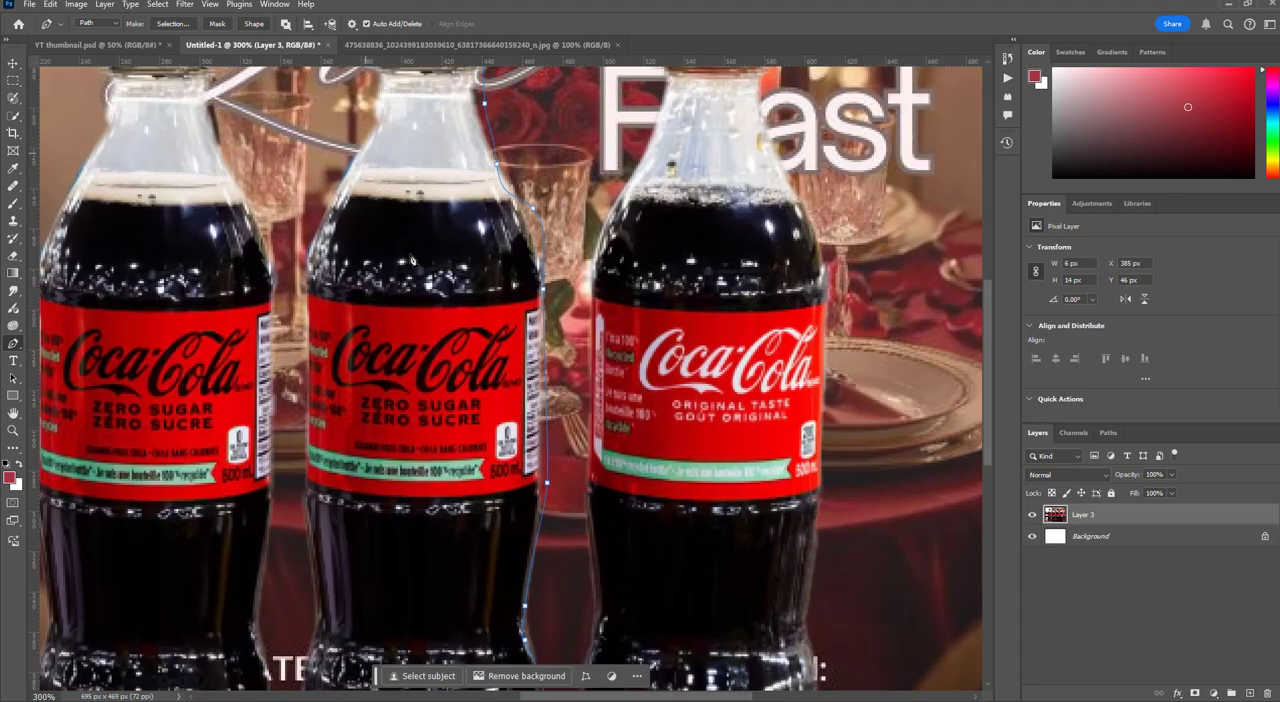
scroll(577, 502, "up", 2)
scroll(577, 502, "up", 2)
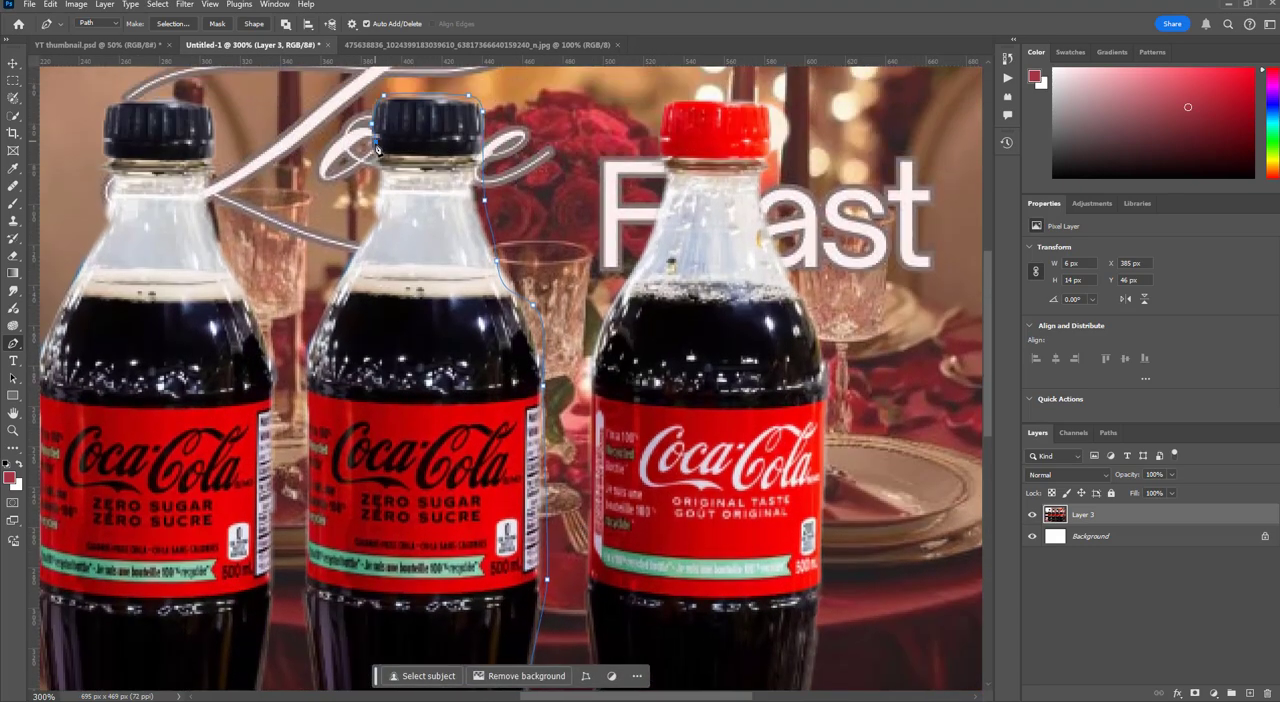
left_click(381, 188)
left_click(378, 221)
left_click(305, 366)
left_click(307, 397)
scroll(308, 452, "down", 3)
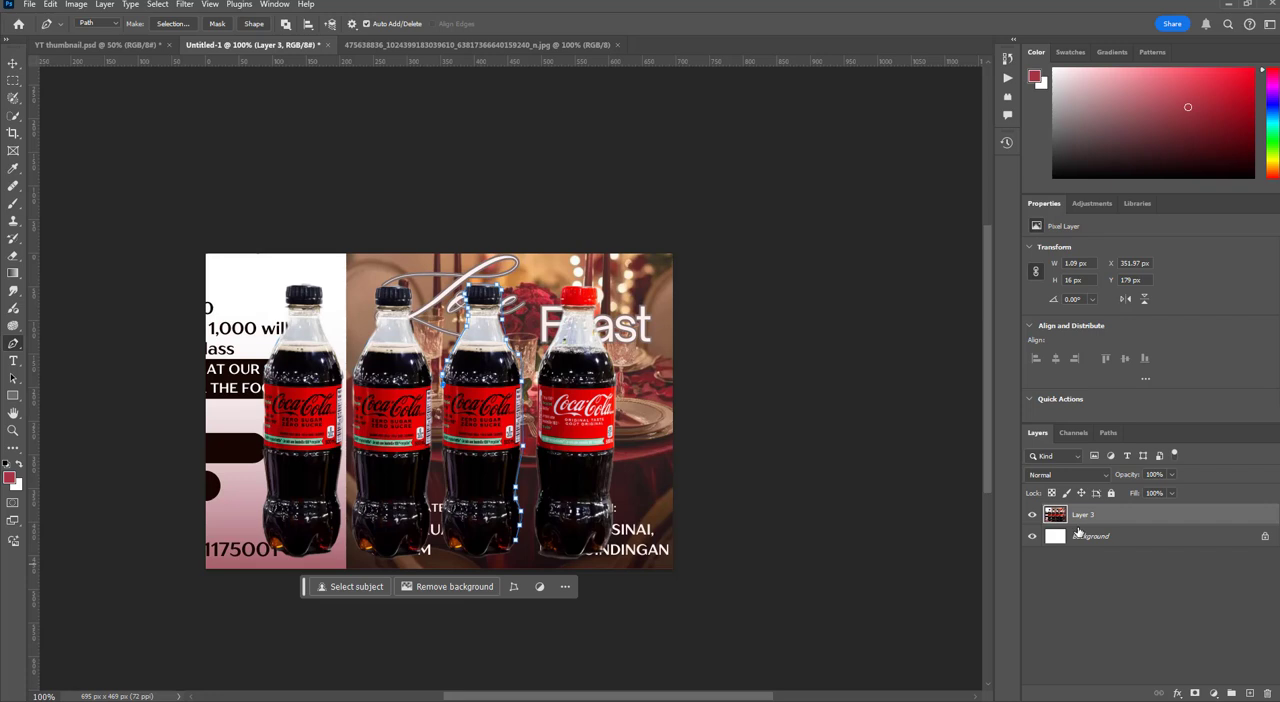
Undo the partial outline of the third bottle and the path removal, back to the closed path around the red-capped bottle
key("ctrl+z")
key("ctrl+z")
key("ctrl+z")
key("ctrl+z")
key("ctrl+z")
key("ctrl+z")
key("ctrl+z")
key("ctrl+z")
key("ctrl+z")
key("ctrl+z")
key("ctrl+z")
key("ctrl+z")
key("ctrl+z")
key("ctrl+z")
key("ctrl+z")
key("ctrl+z")
key("ctrl+z")
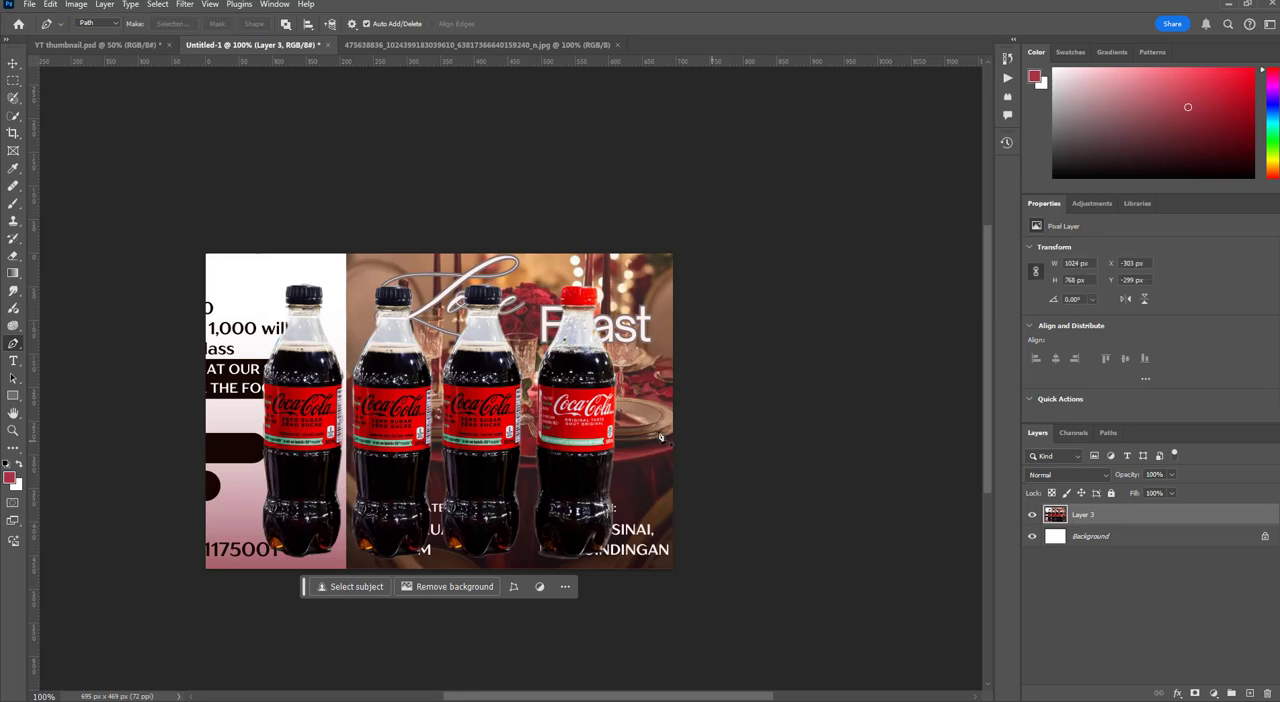
key("ctrl+z")
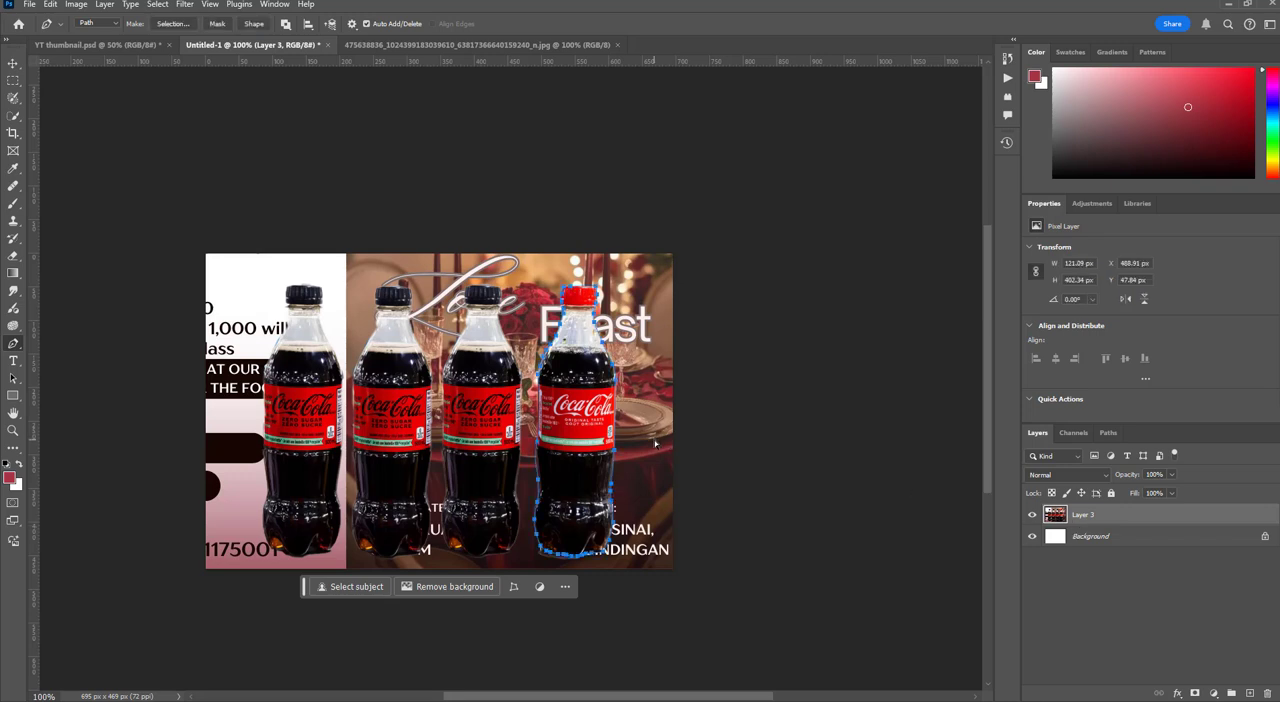
Convert the path around the red-capped bottle into a selection and add it to Layer 3 as a layer mask
right_click(594, 446)
left_click(646, 198)
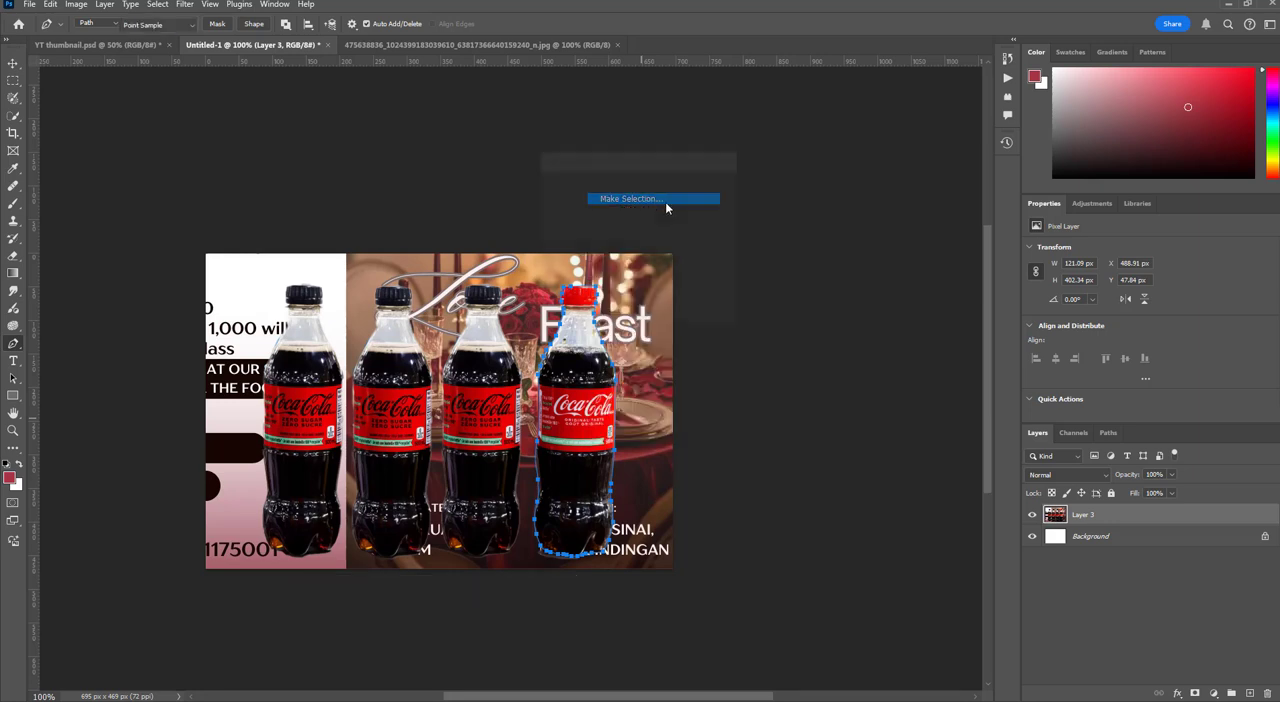
left_click(716, 190)
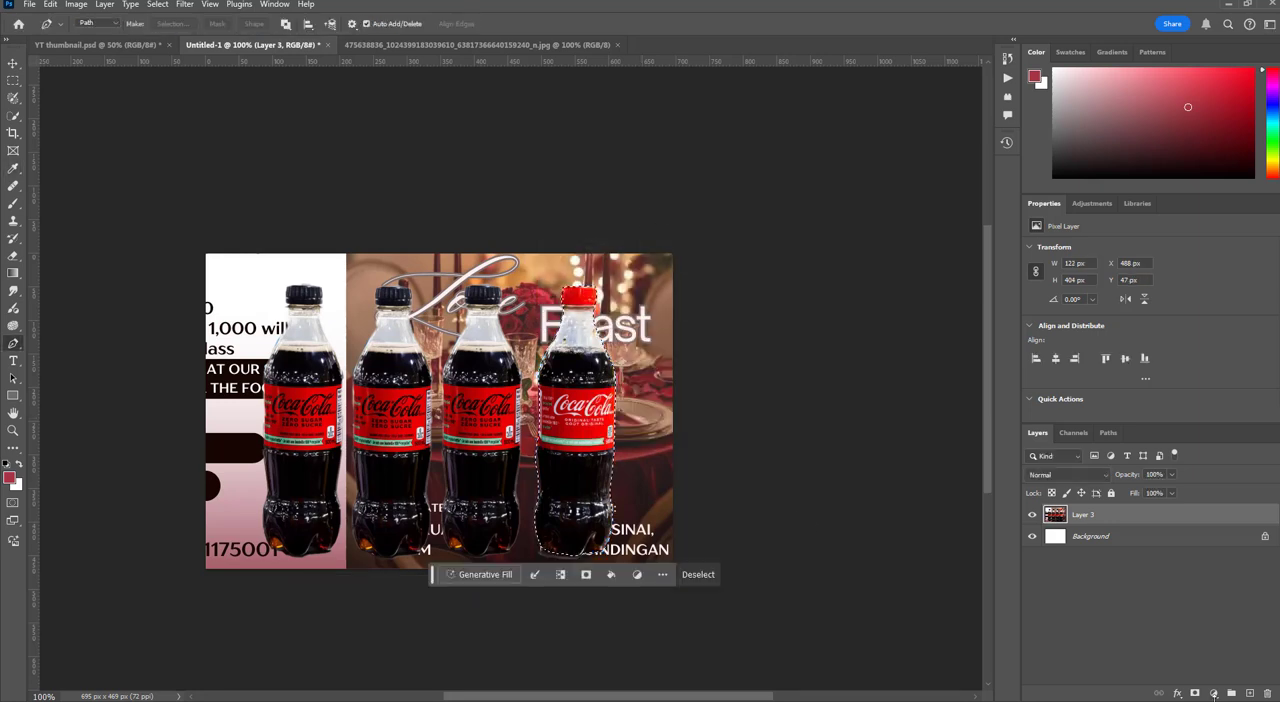
left_click(1195, 693)
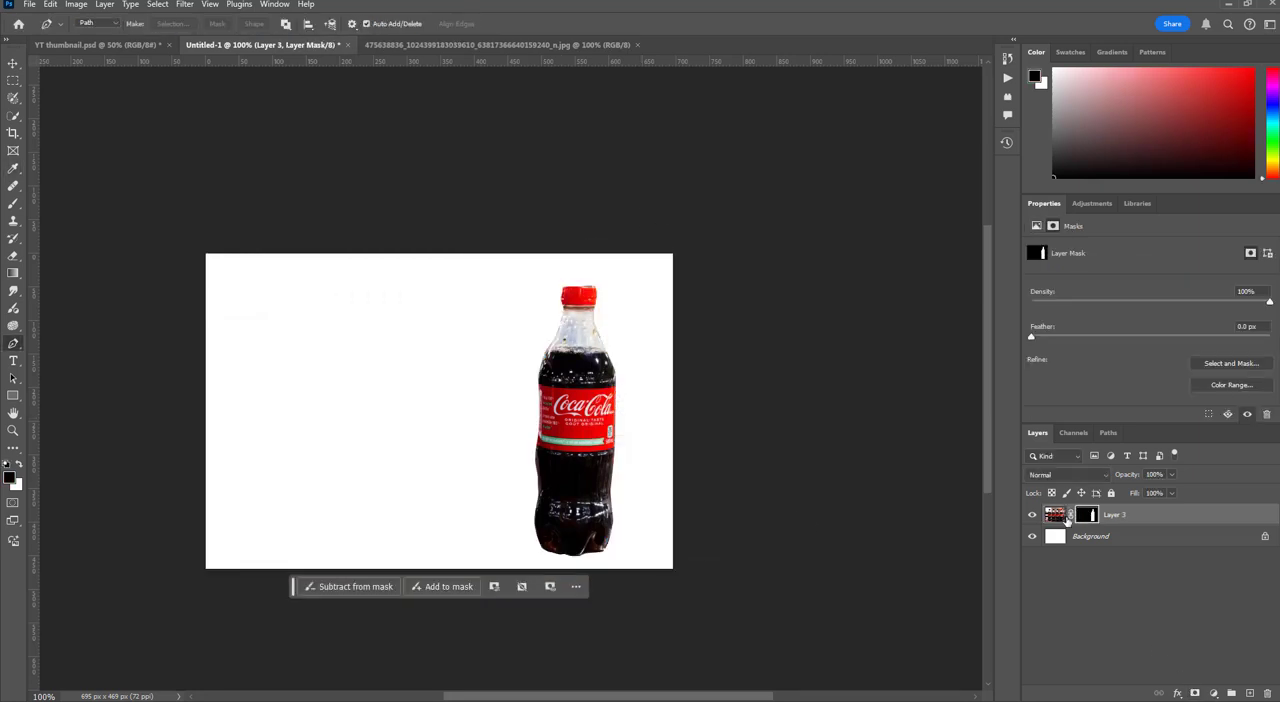
Unlink the mask from Layer 3 and slide the mask over the leftmost bottle, then onto the third one at X 351 px, Y 43 px
left_click(1060, 515)
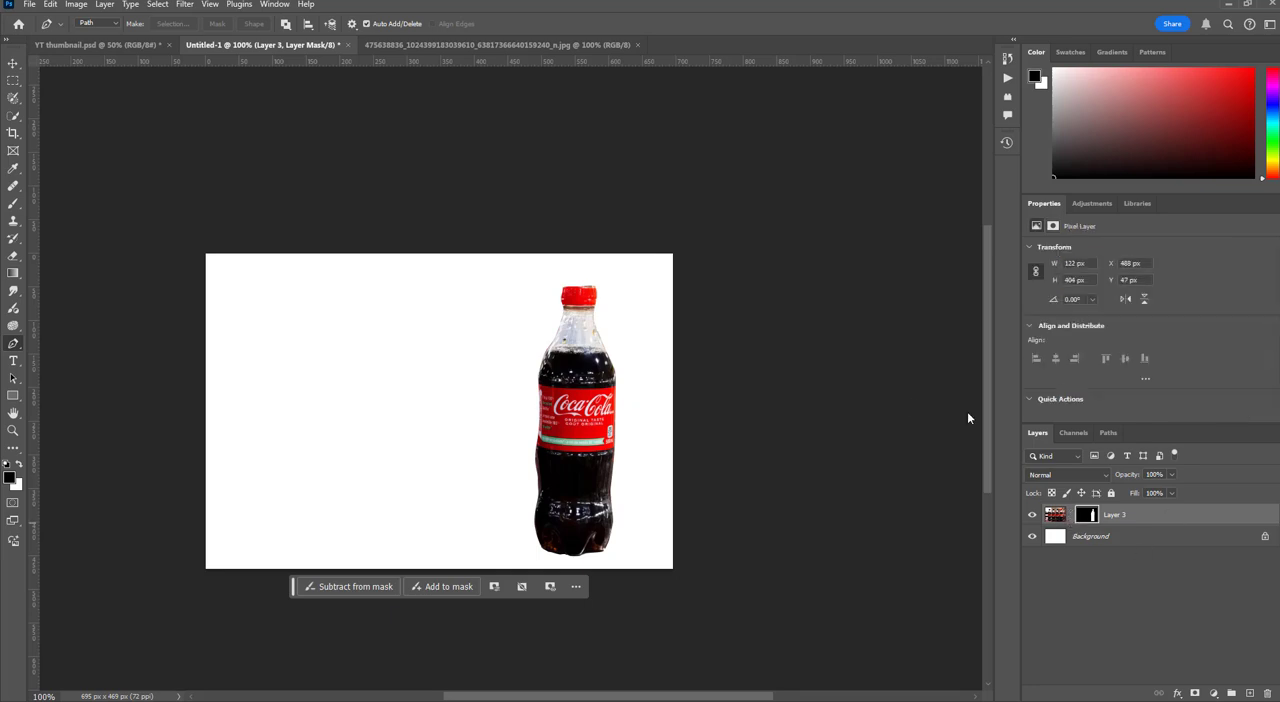
left_click(12, 64)
left_click_drag(545, 433, 465, 431)
left_click_drag(488, 458, 322, 458)
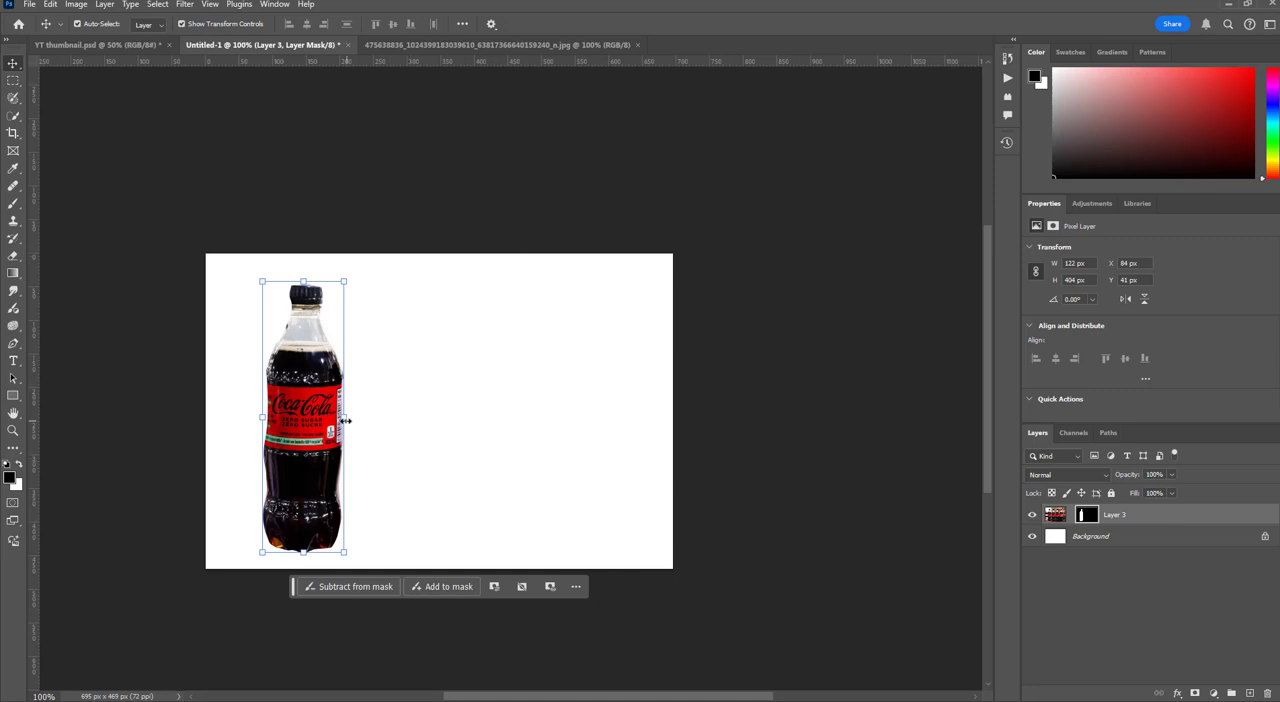
mouse_move(345, 421)
left_mouse_down()
mouse_move(338, 412)
mouse_move(533, 400)
mouse_move(510, 410)
left_mouse_up()
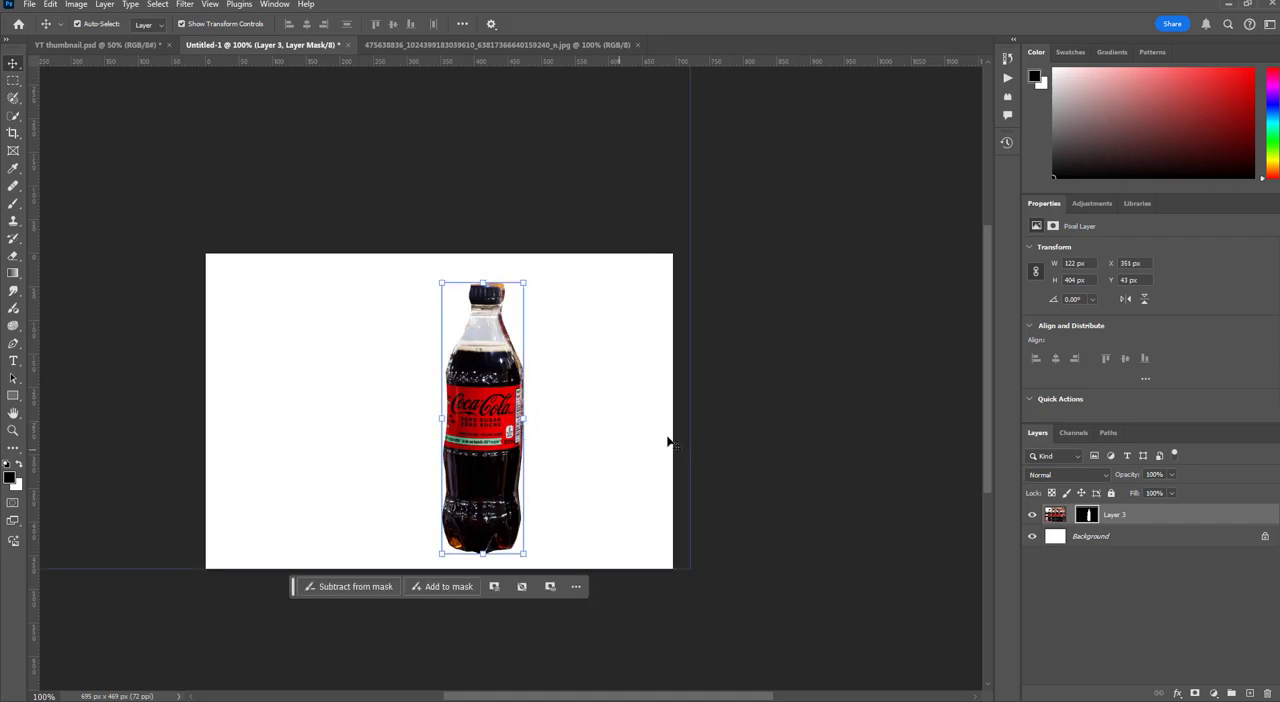
left_click(640, 701)
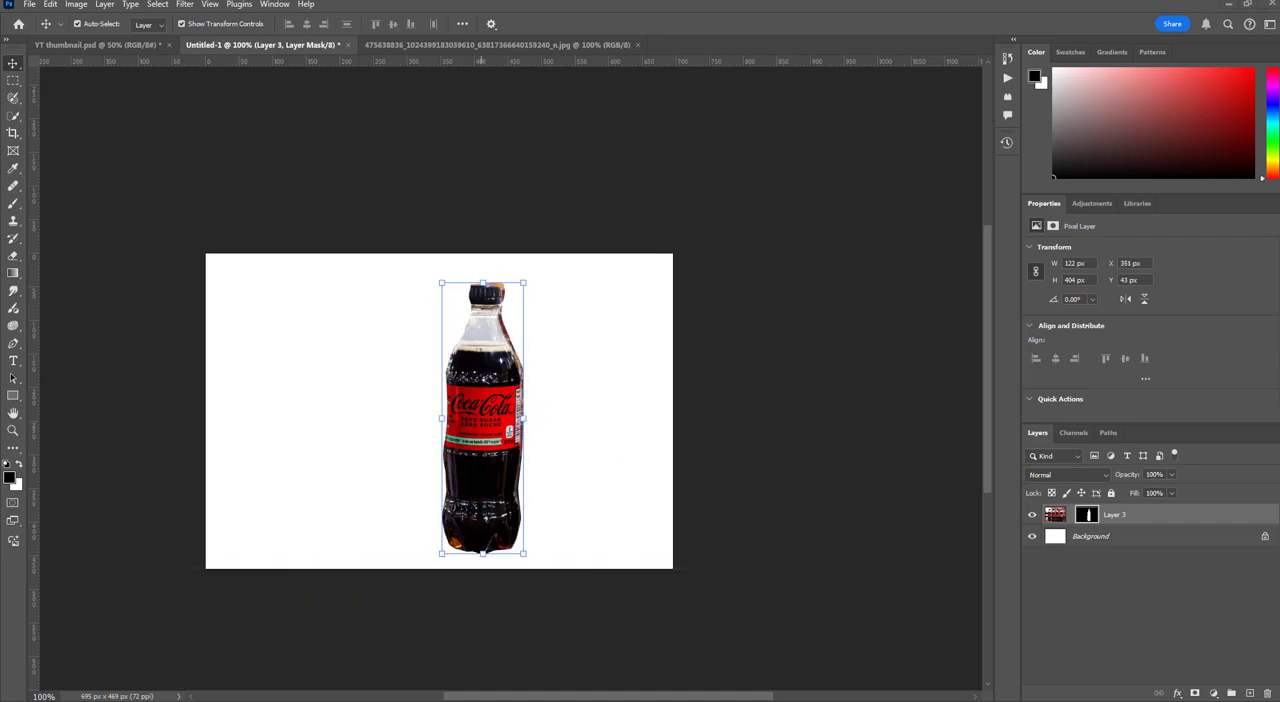